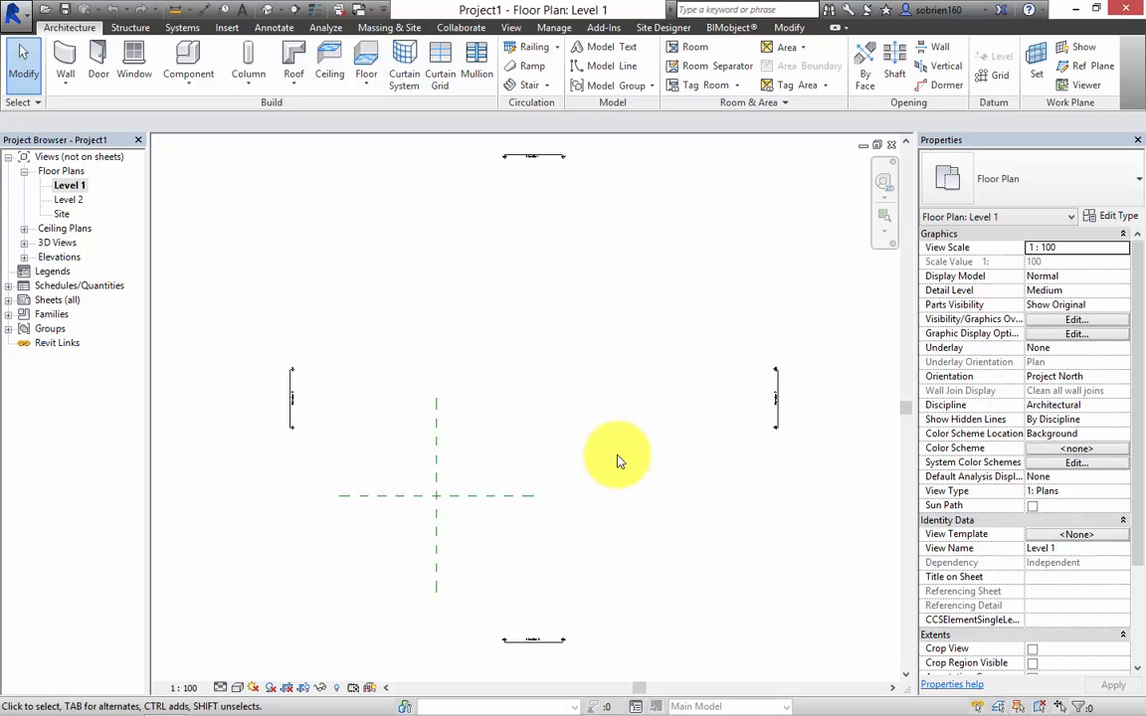
click(667, 386)
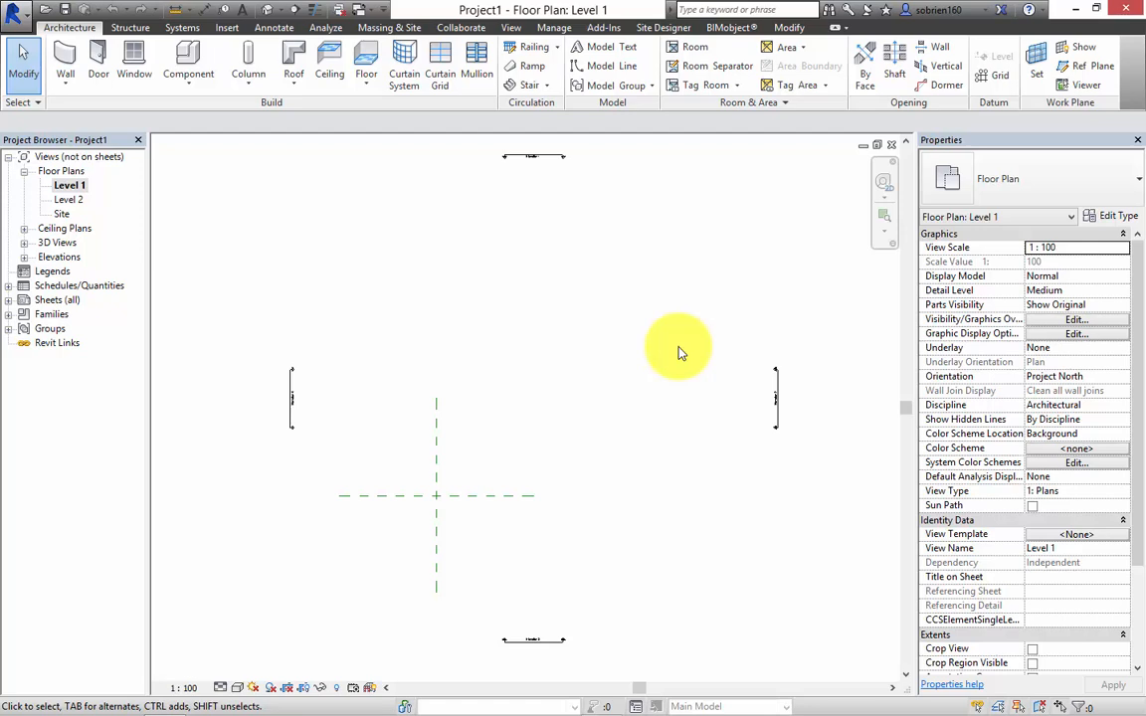
click(637, 310)
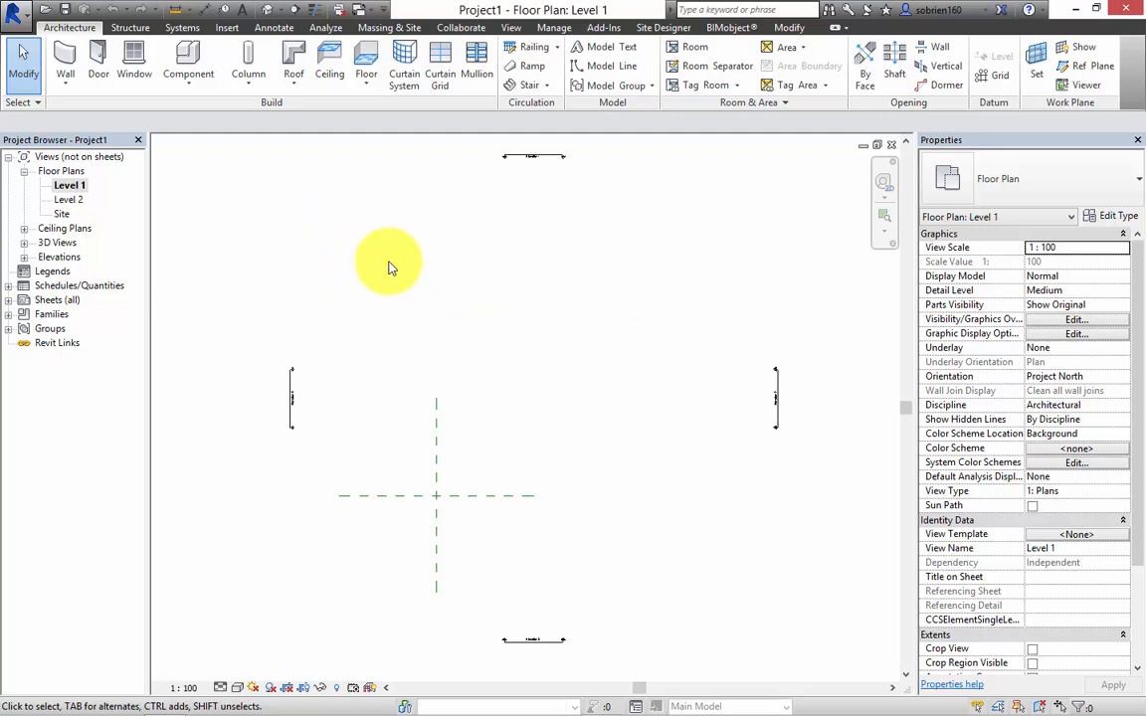
Step: Draw a vertical grid line to the left of the vertical reference plane, running from above it down to its lower end
click(994, 77)
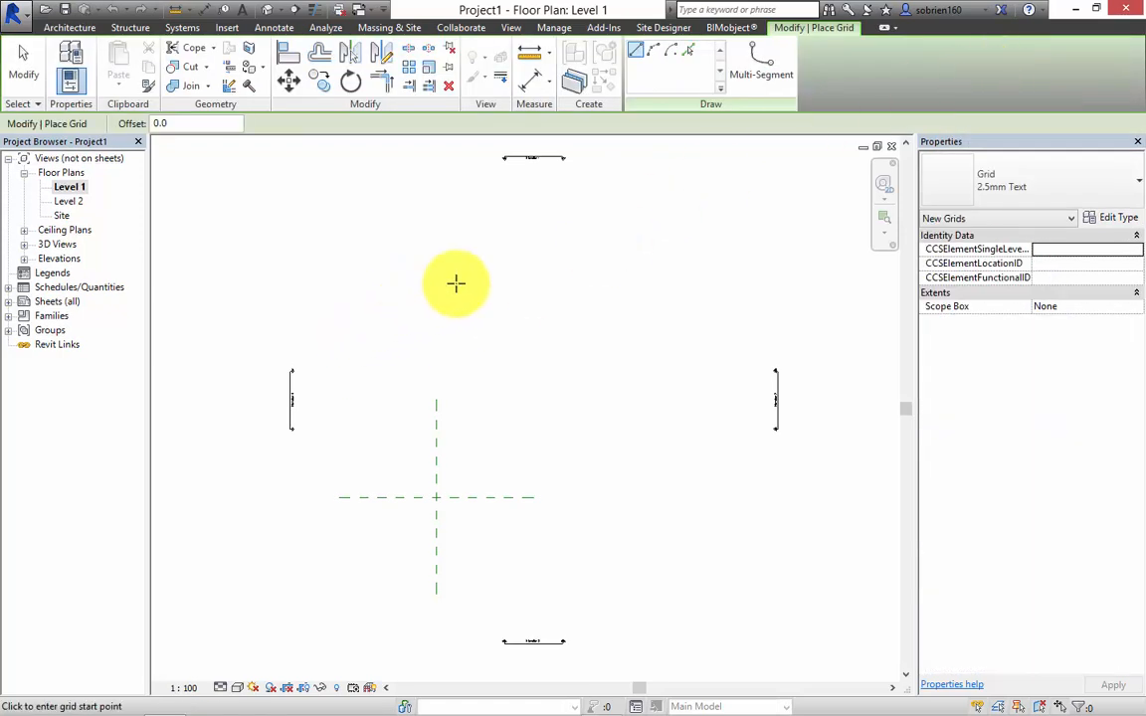
click(388, 256)
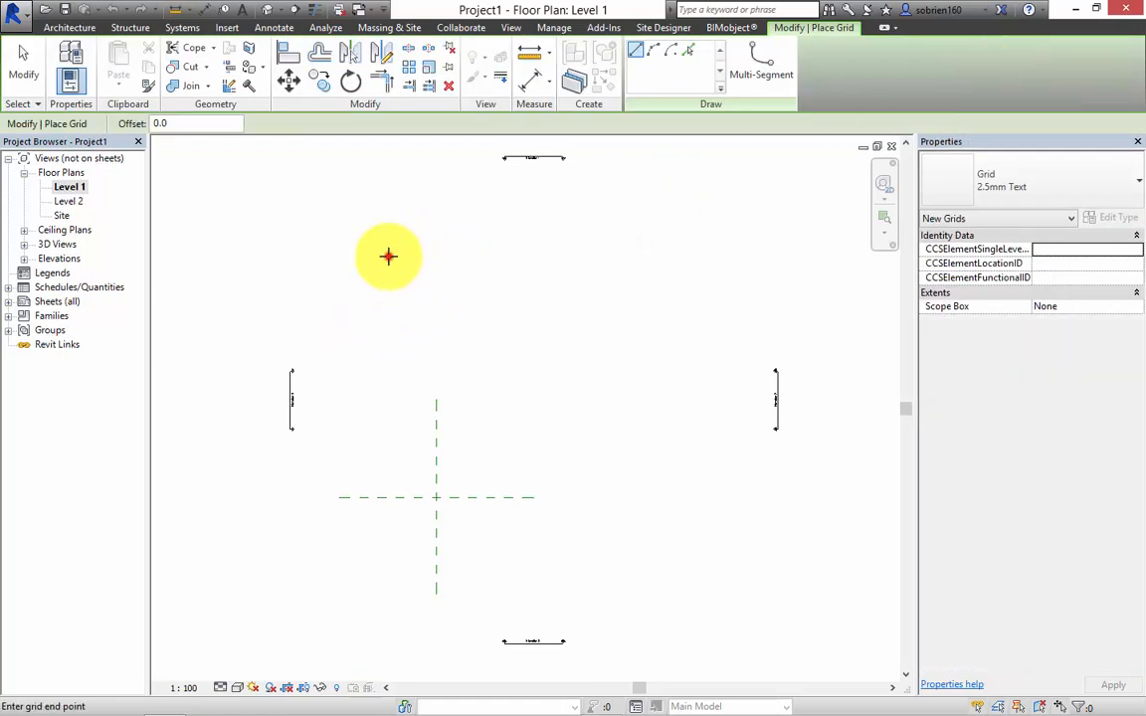
click(386, 588)
scroll(403, 319, up, 2)
scroll(408, 254, up, 2)
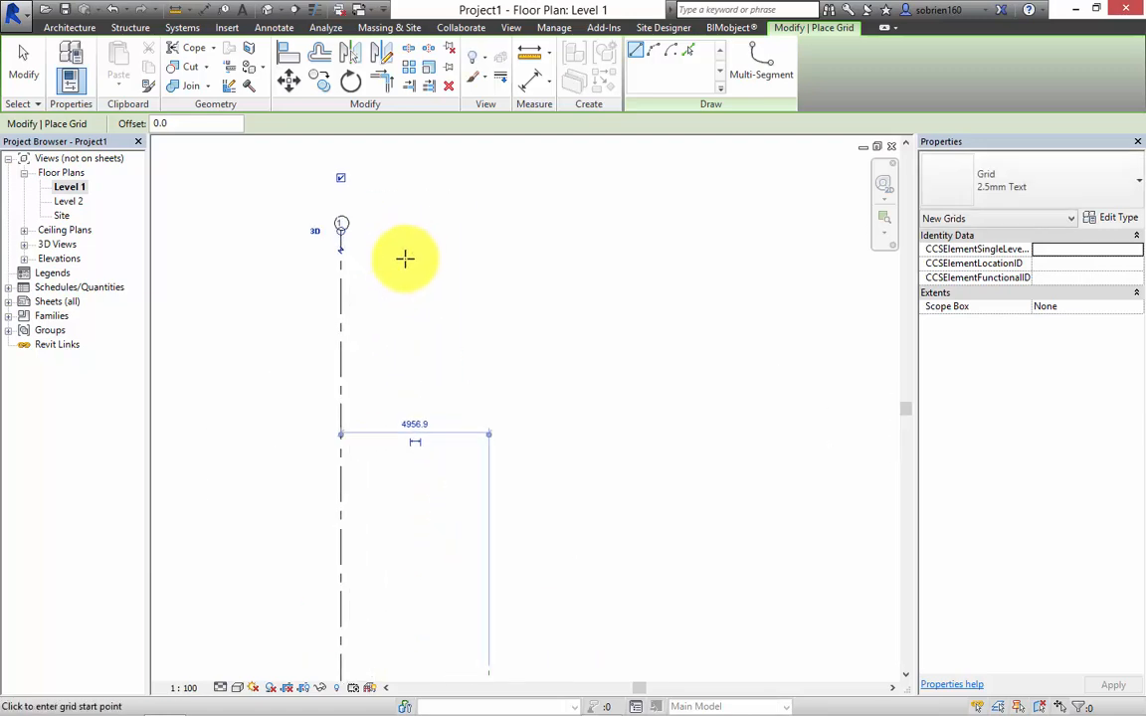
key(Escape)
key(Escape)
Step: Copy grid 1 to the right by 3600 with multiple copies enabled
click(344, 281)
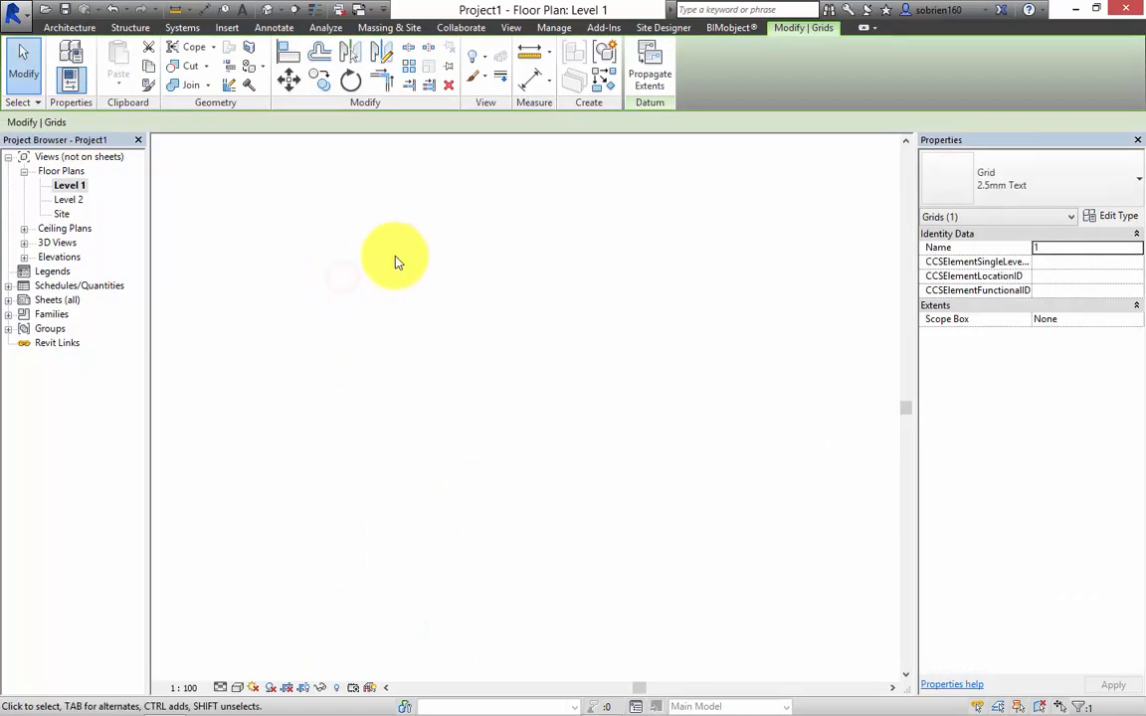
click(320, 80)
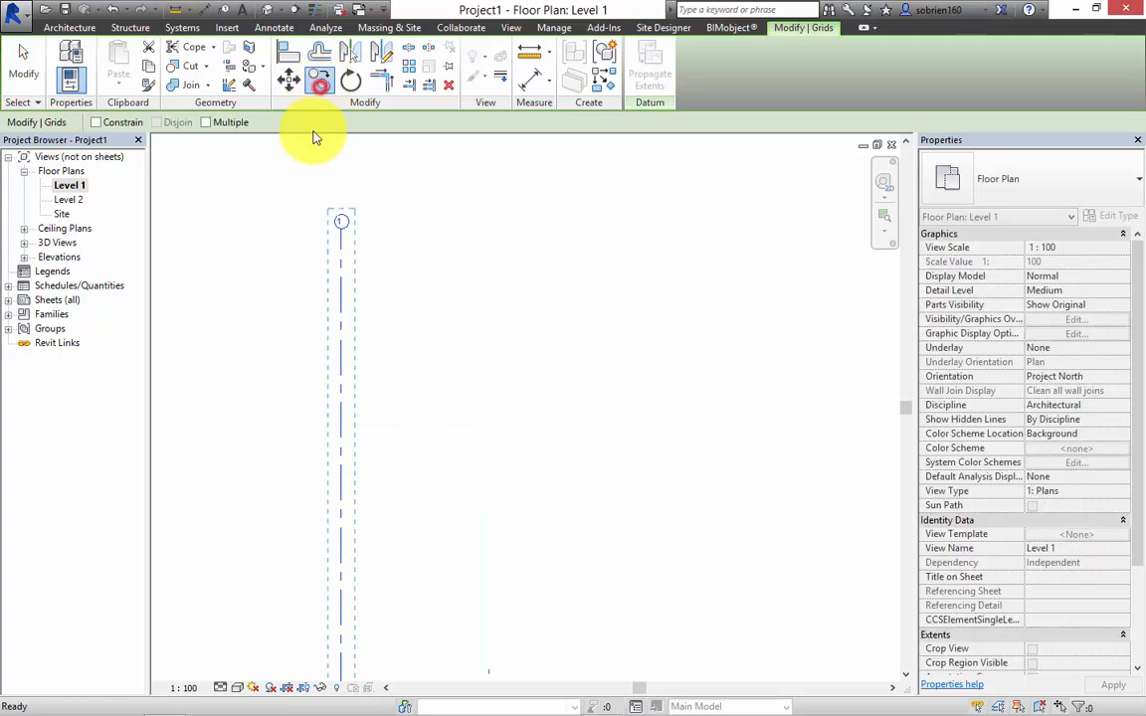
click(206, 122)
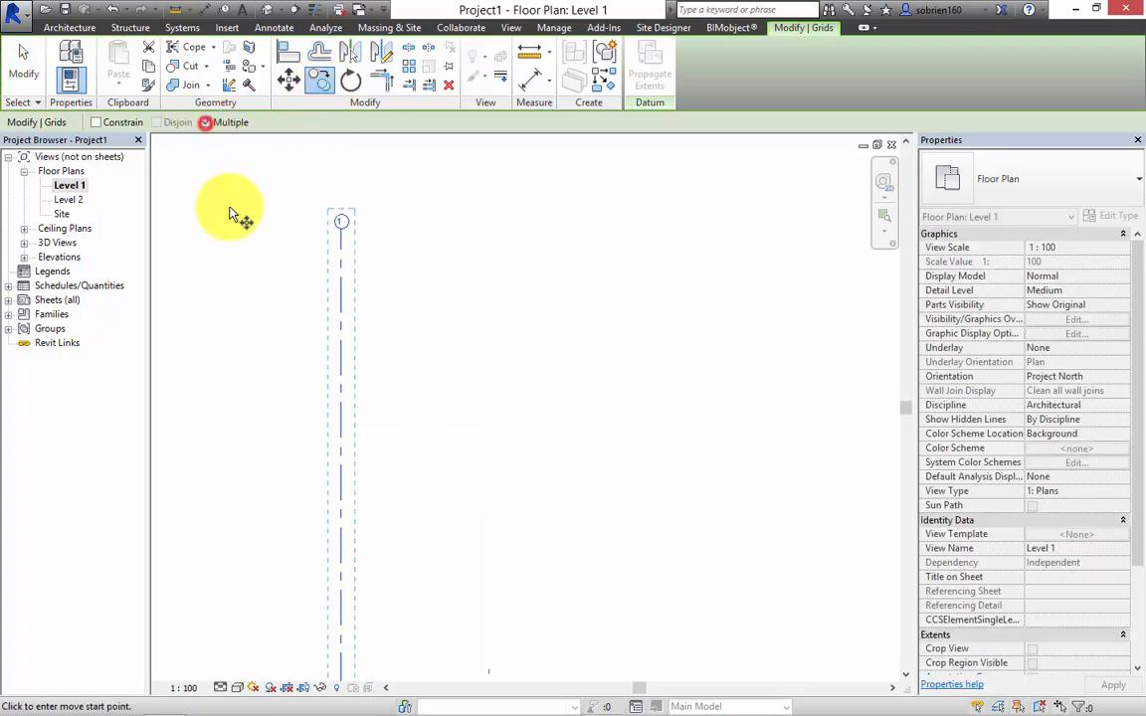
click(341, 256)
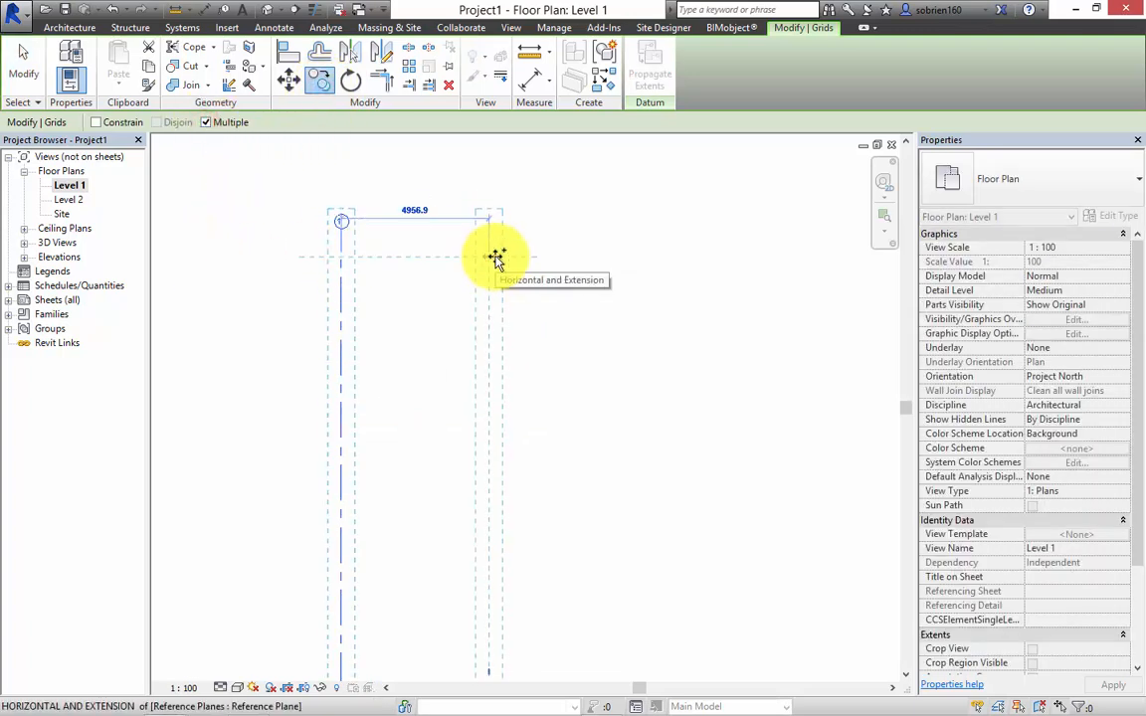
text(3600)
key(Return)
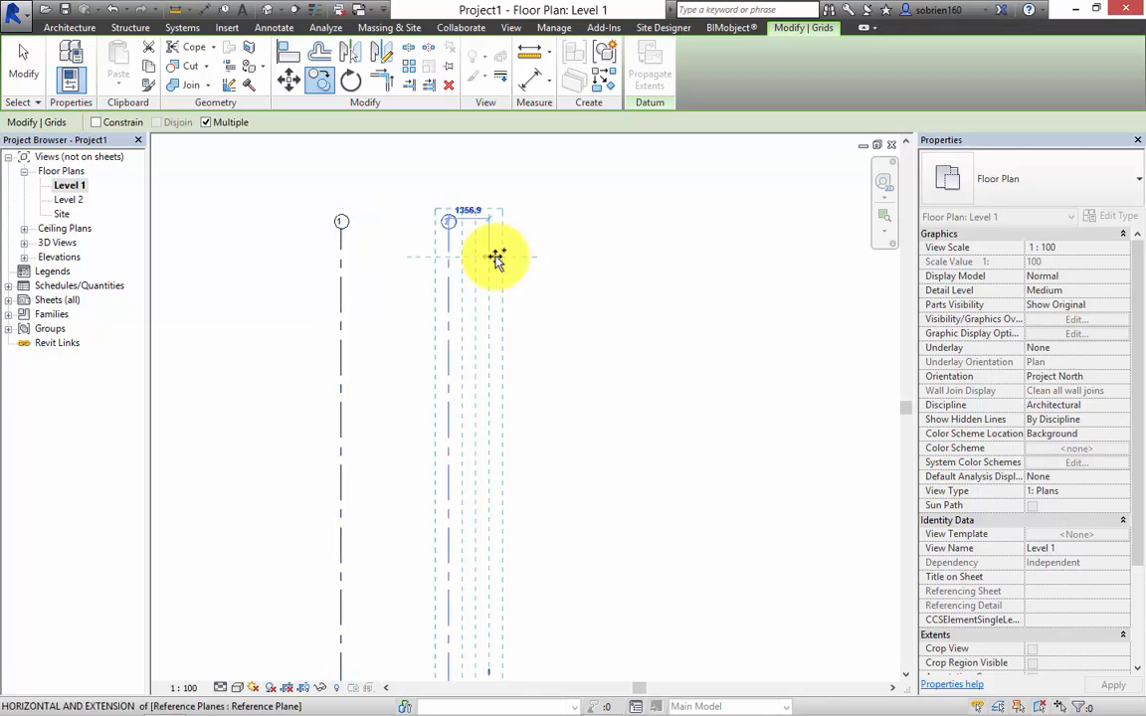
Step: Place two more copies of the vertical grid line to the right, each spaced 3600 from the previous one, and end the copying
text(36)
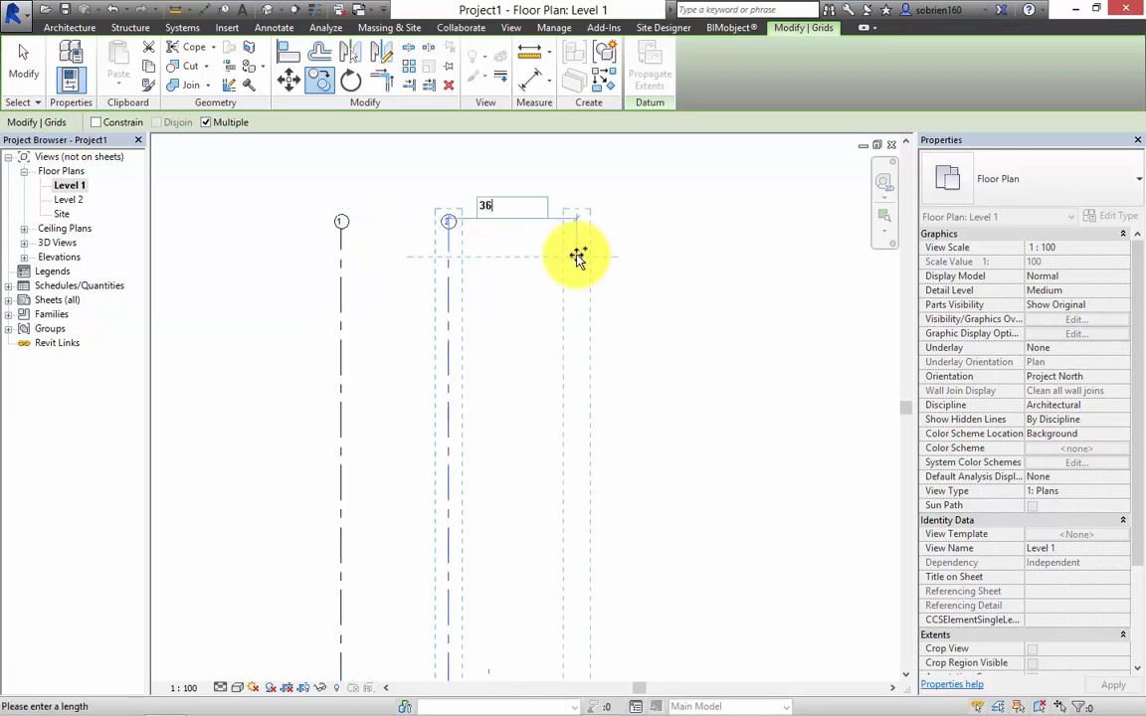
text(00)
key(Return)
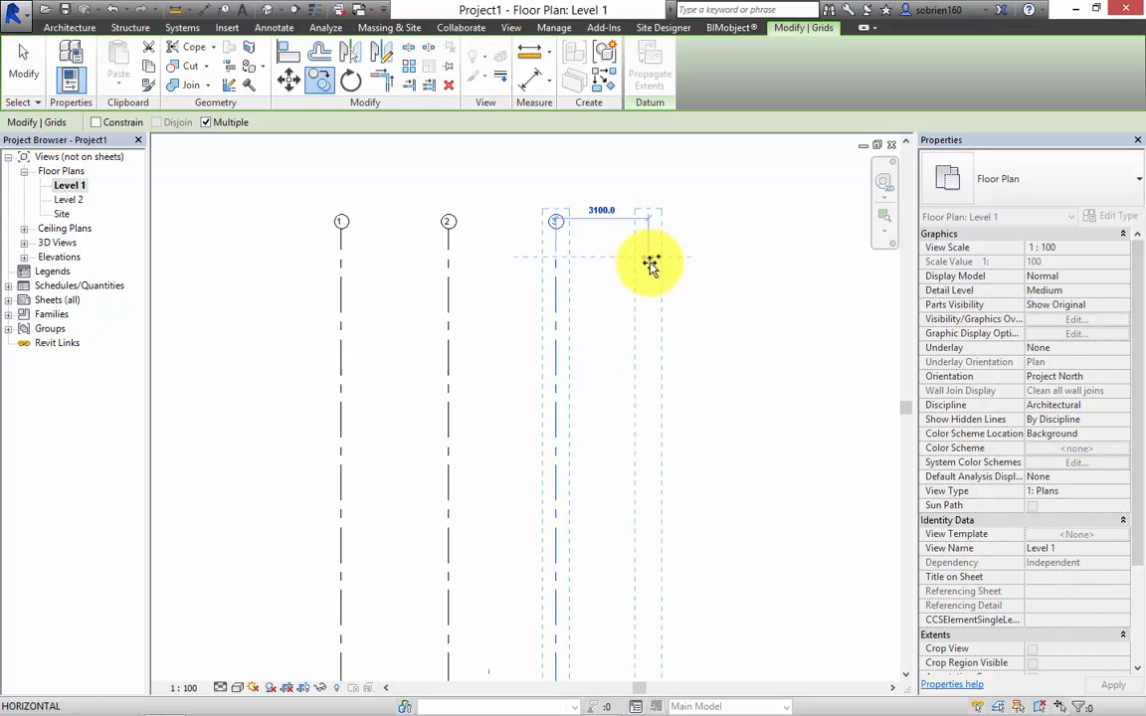
text(36)
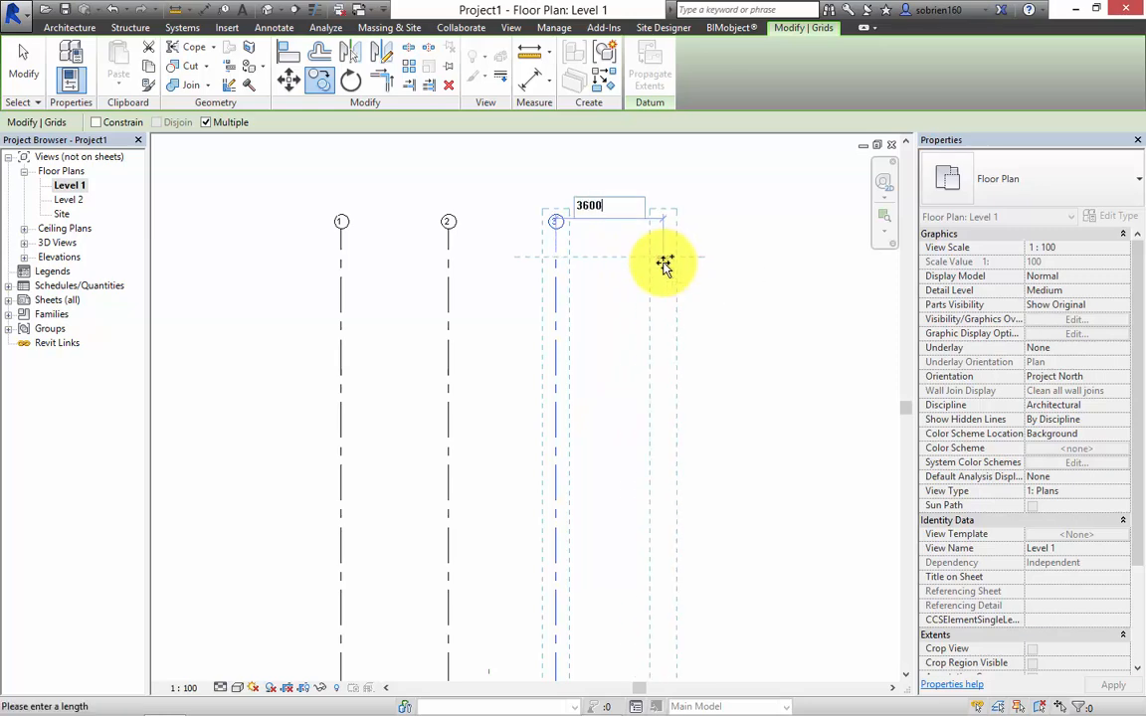
text(00)
key(Return)
key(Escape)
key(Escape)
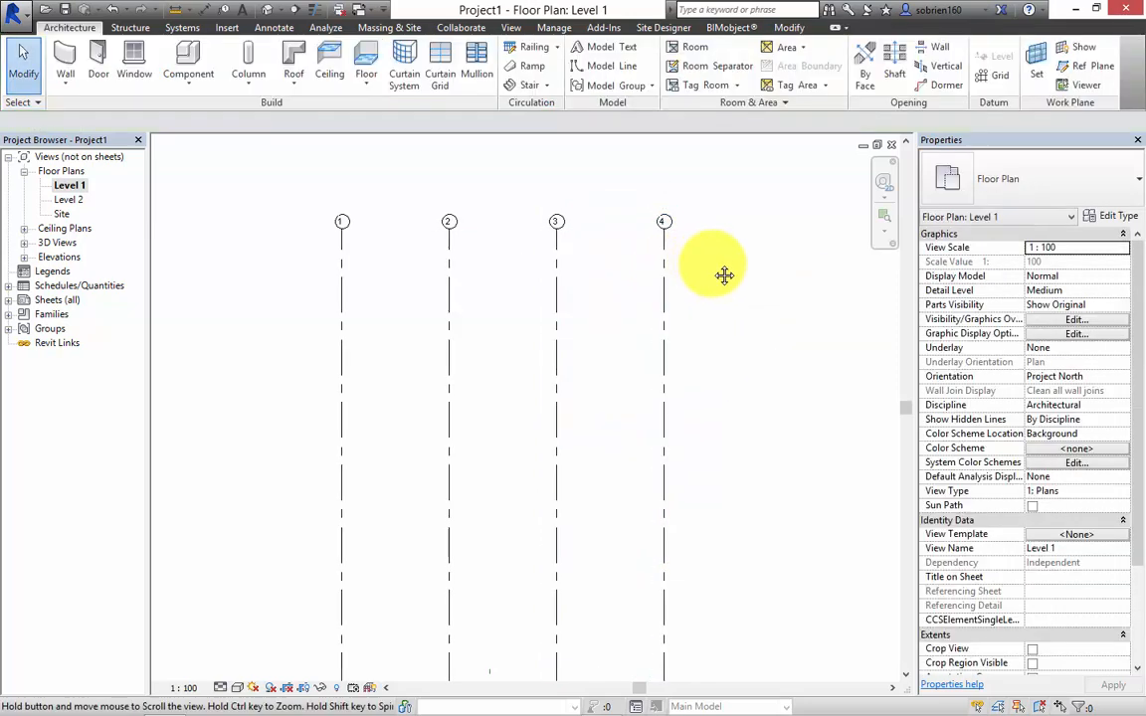
Step: Draw a horizontal grid line across all four vertical grids, a little below their upper bubbles
middle_drag(725, 276, 743, 289)
click(983, 76)
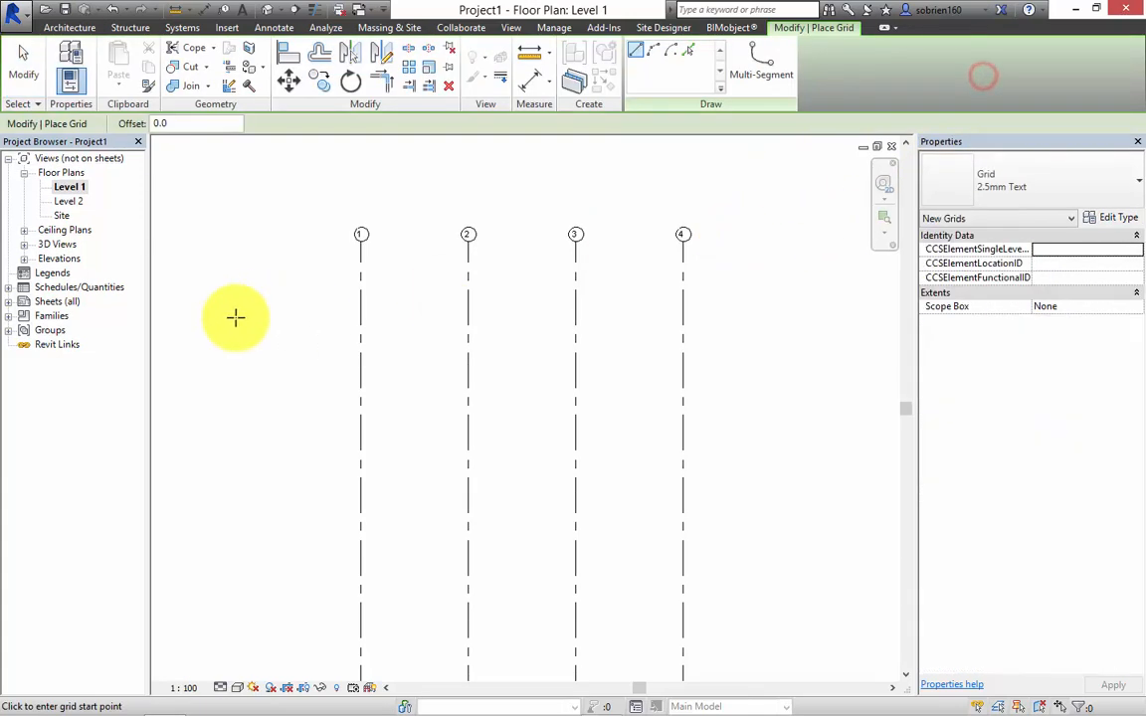
click(295, 325)
click(768, 329)
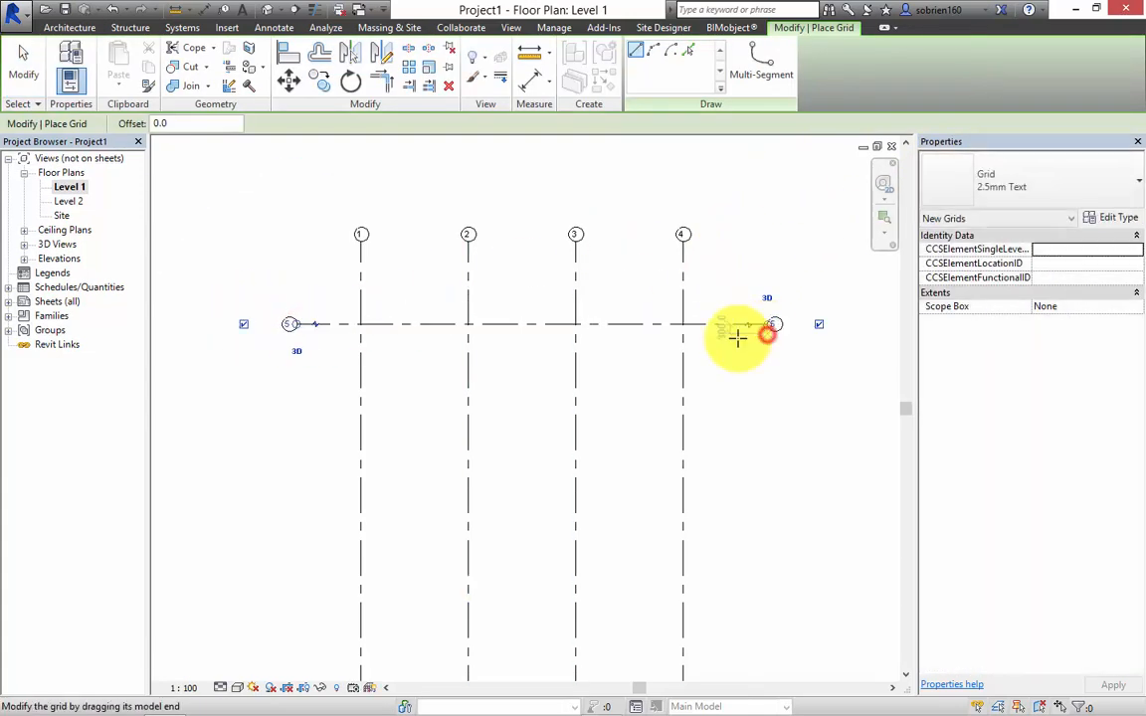
key(Escape)
key(Escape)
Step: Rename the horizontal grid line as A in its bubble
scroll(397, 314, up, 5)
click(398, 315)
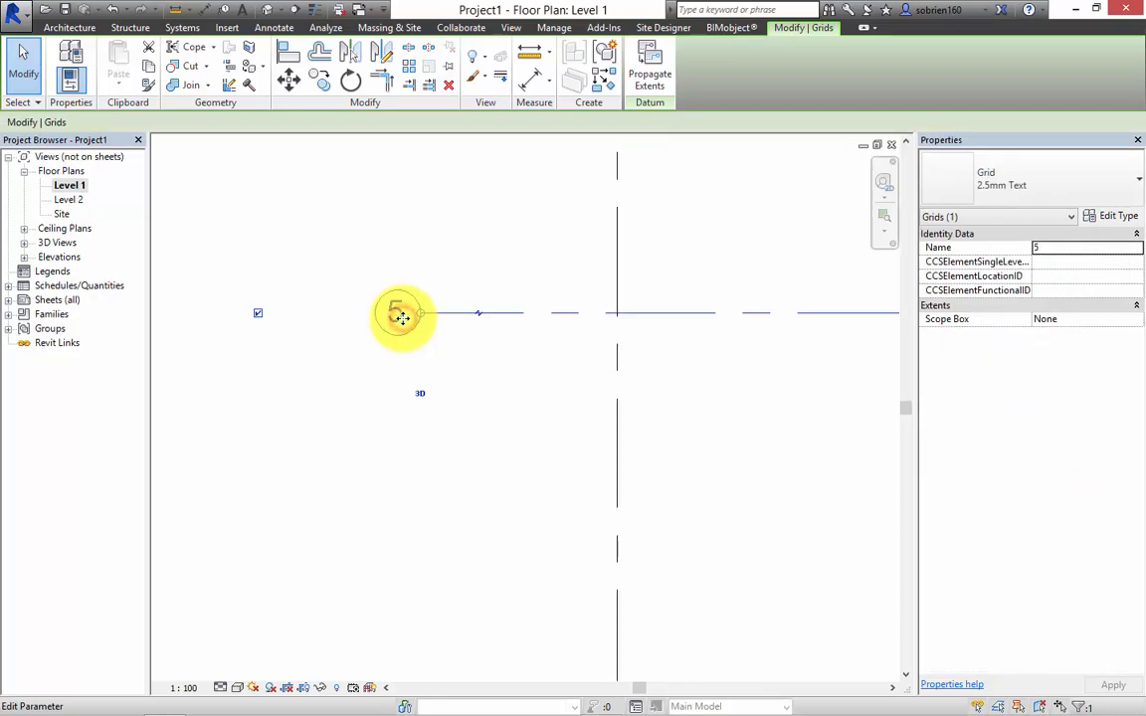
click(398, 316)
text(A)
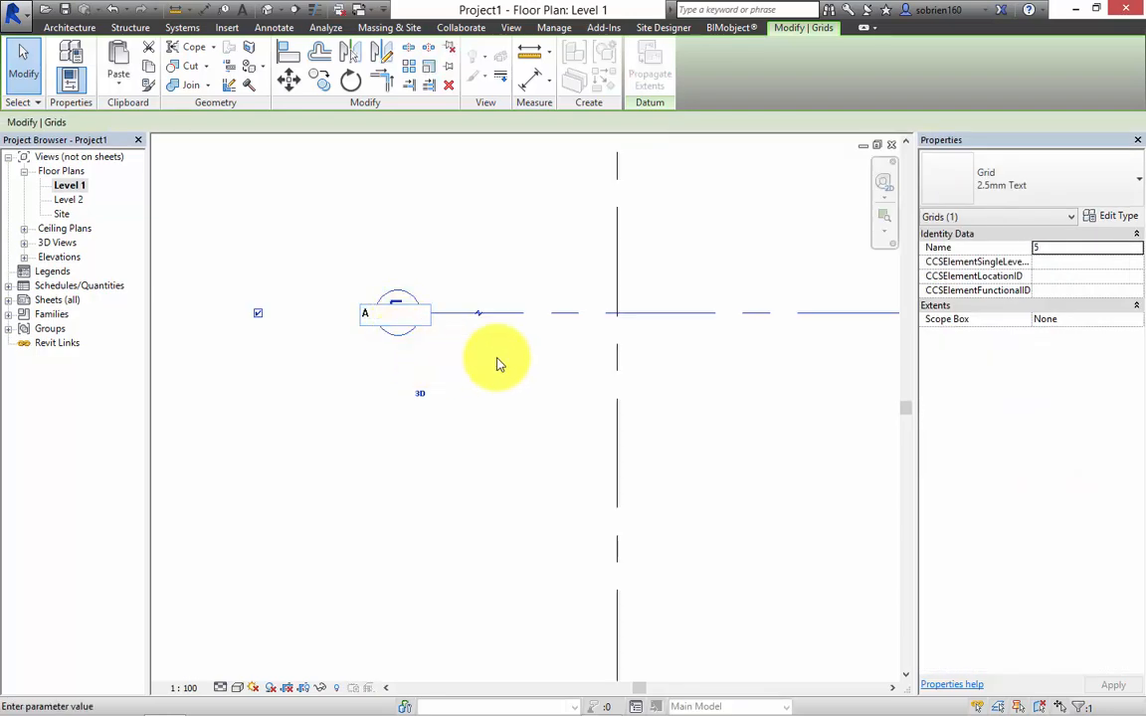
key(Return)
scroll(660, 427, down, 3)
key(Escape)
scroll(557, 398, down, 1)
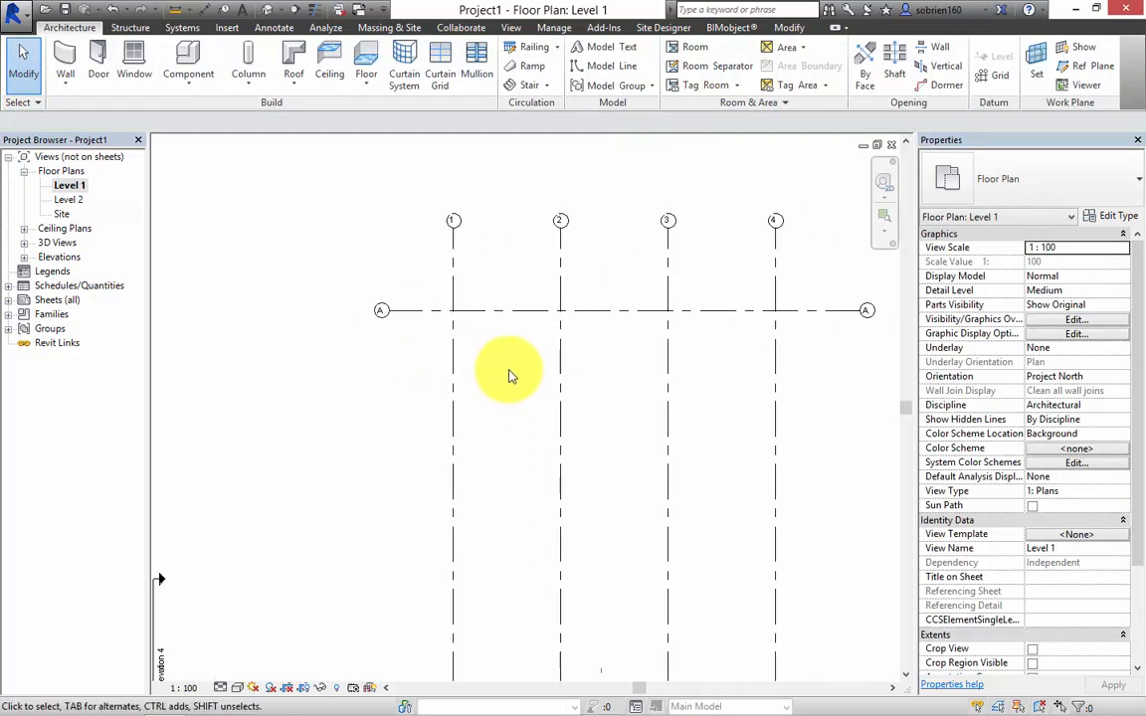
Step: Copy grid A straight down by 3600 with multiple copies enabled
click(506, 310)
click(317, 80)
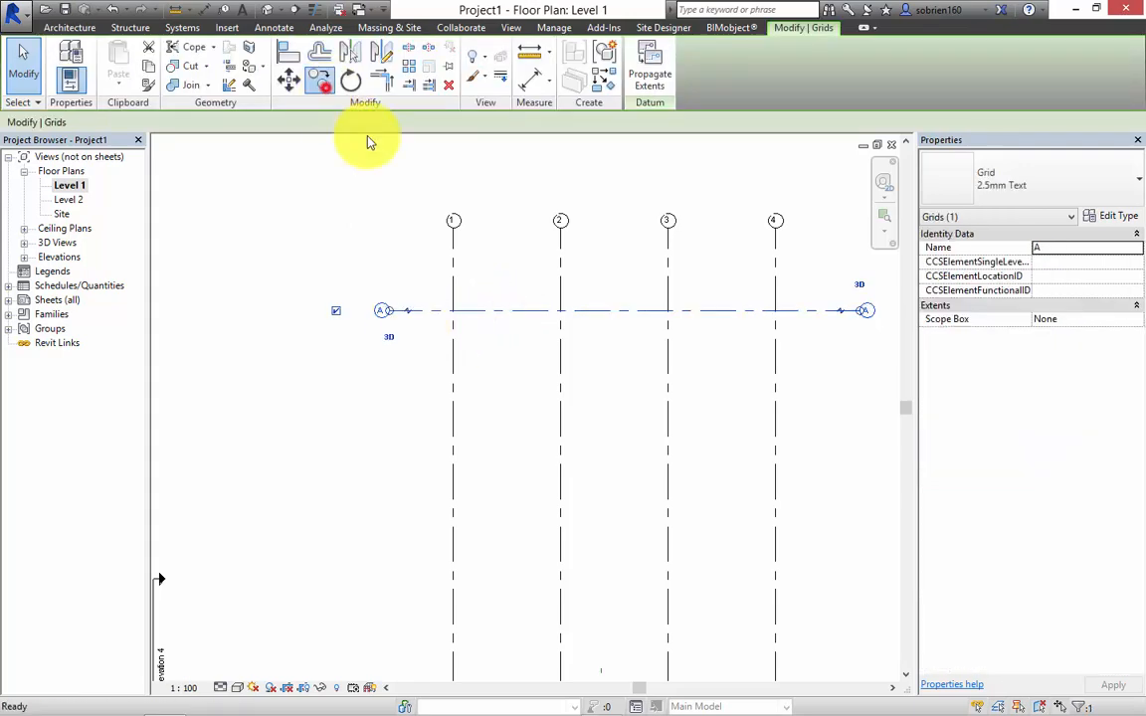
click(437, 310)
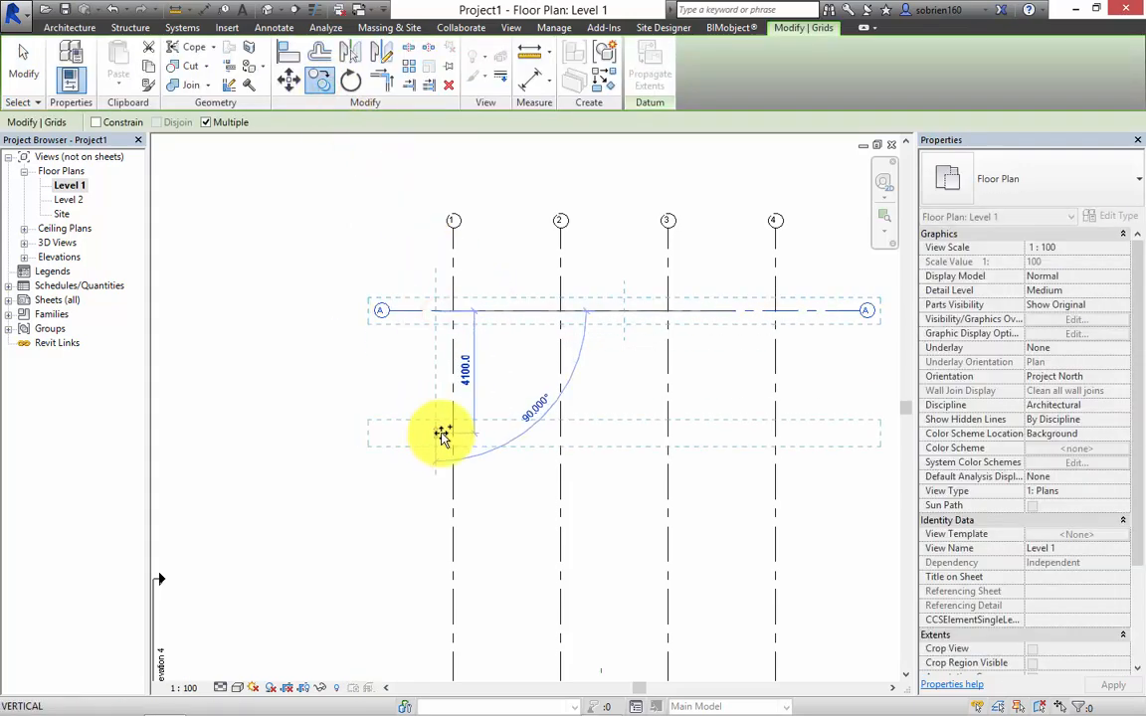
text(3)
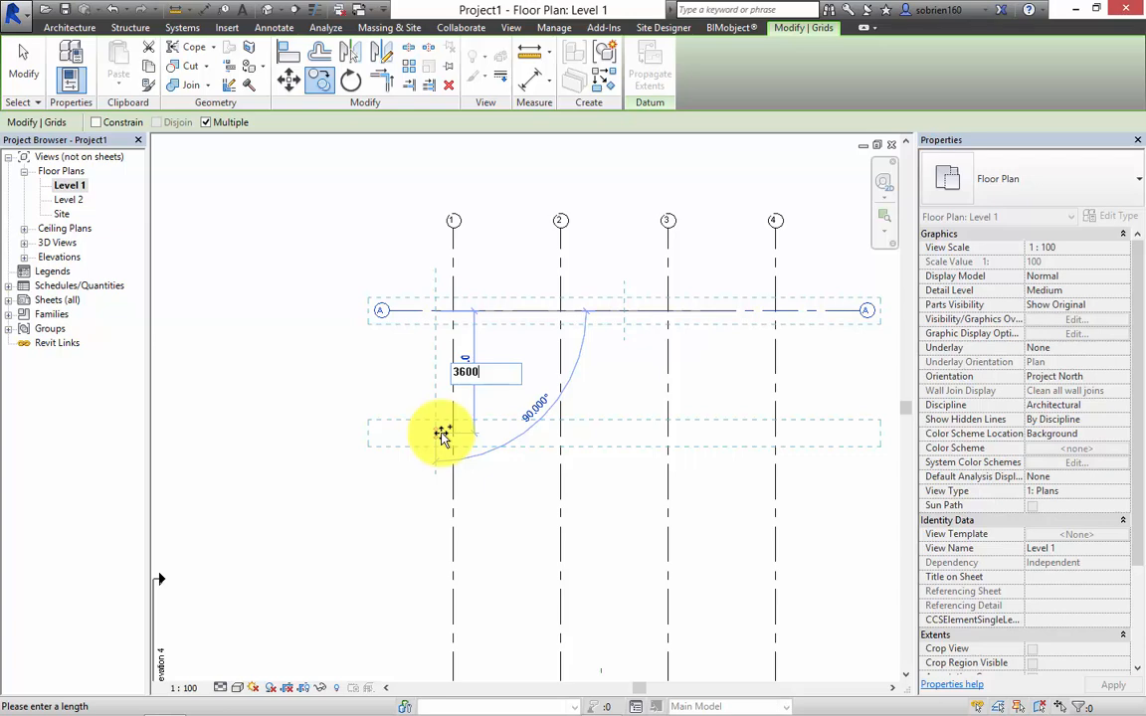
text(600)
key(Return)
Step: Place three more copies of the horizontal grid line downward at 3600 spacing and delete the lowest one
click(430, 529)
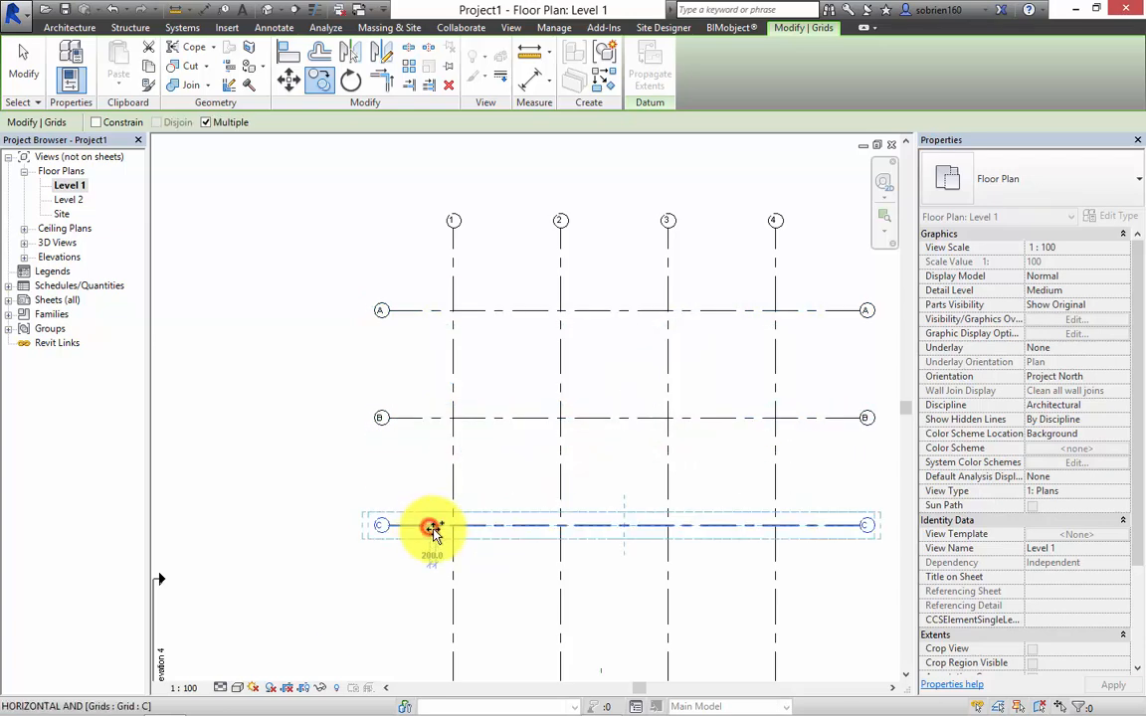
middle_drag(443, 530, 473, 274)
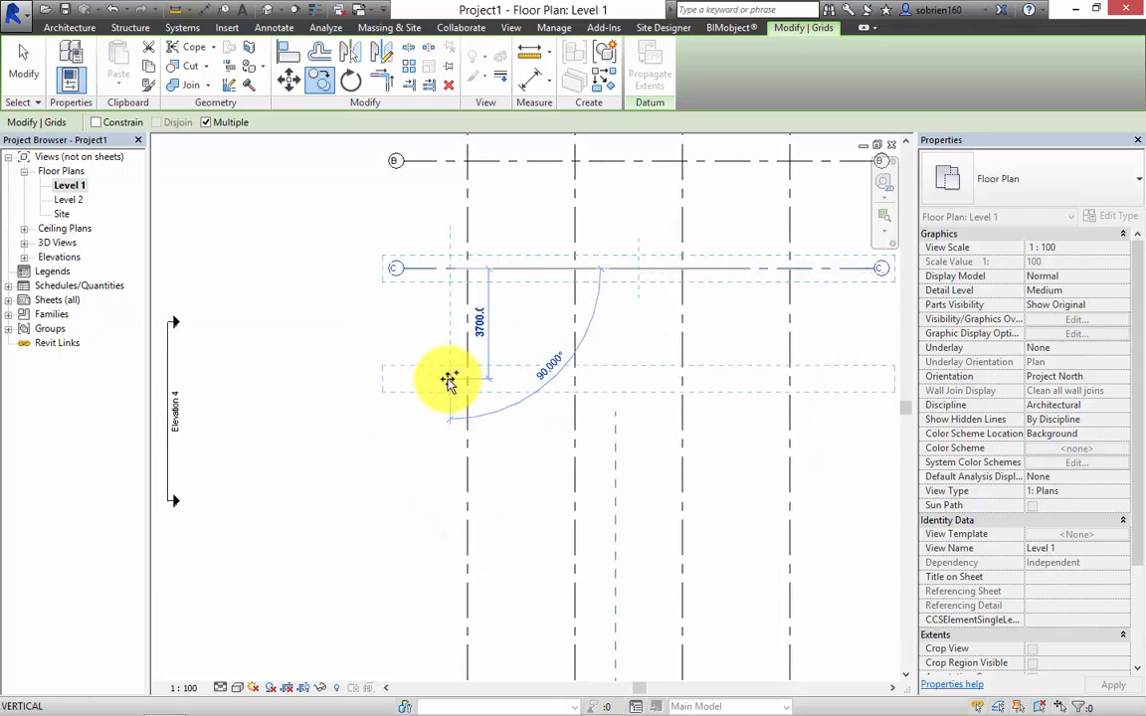
click(447, 376)
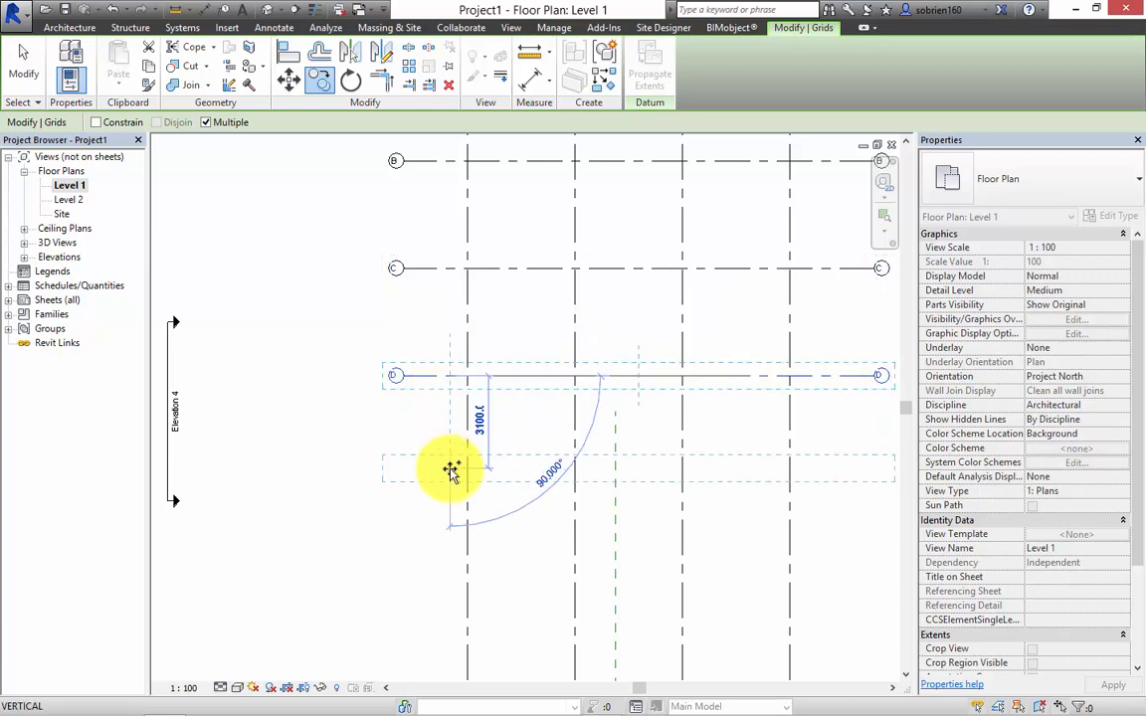
click(451, 484)
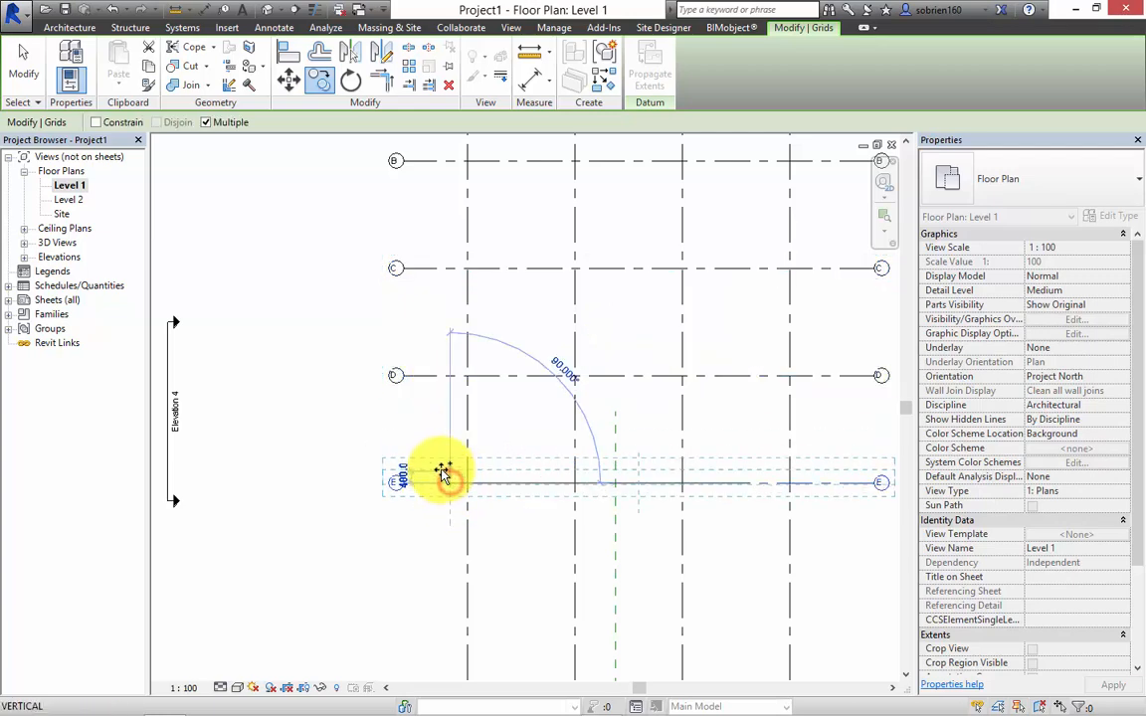
scroll(448, 463, down, 3)
key(Escape)
key(Escape)
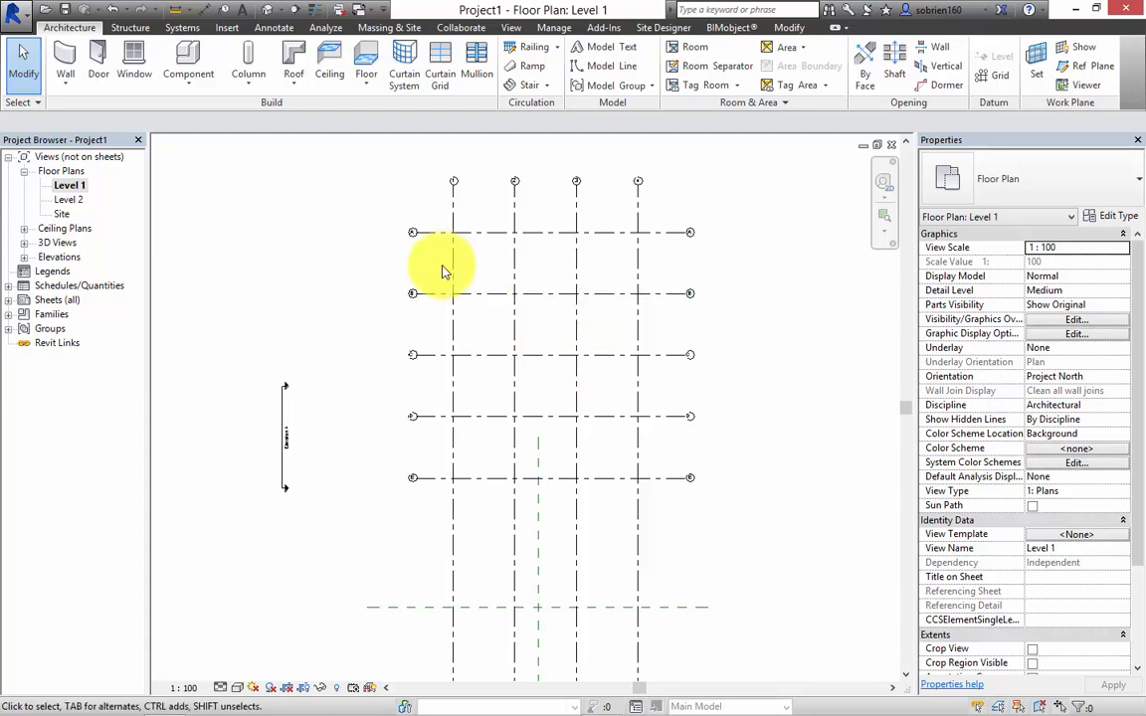
click(440, 478)
key(Delete)
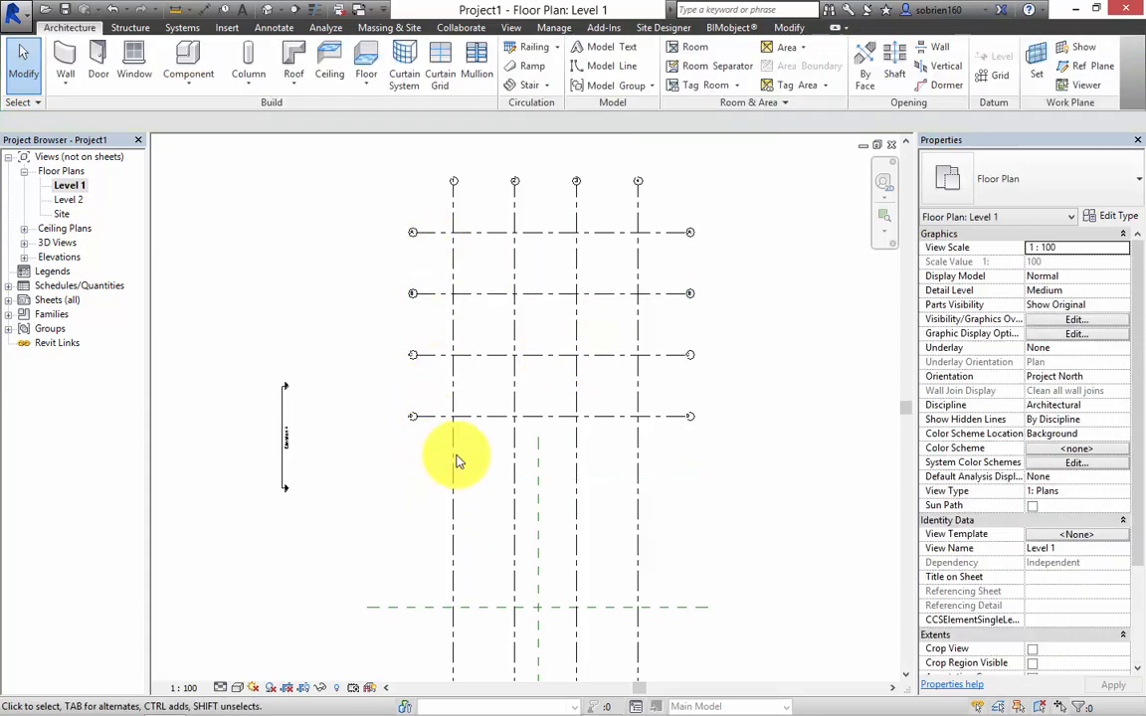
Step: Shorten the four vertical grids together by pulling grid 4's lower end up to just below grid D
middle_drag(587, 440, 631, 303)
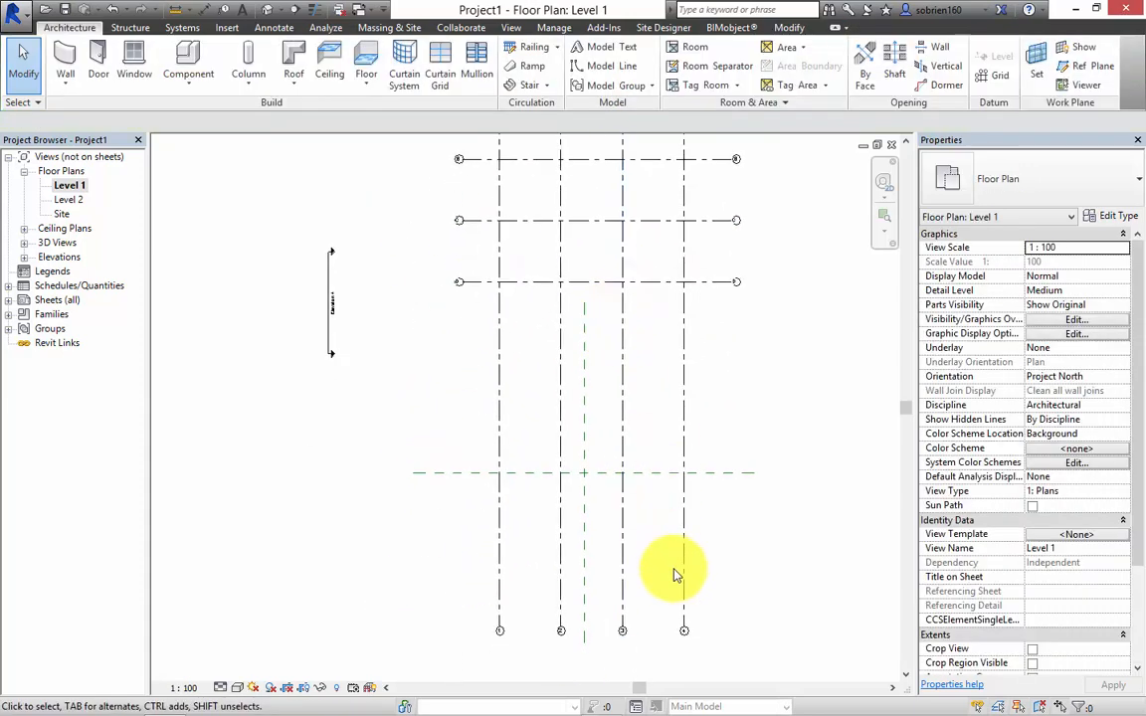
click(686, 565)
scroll(689, 609, up, 2)
scroll(695, 622, up, 1)
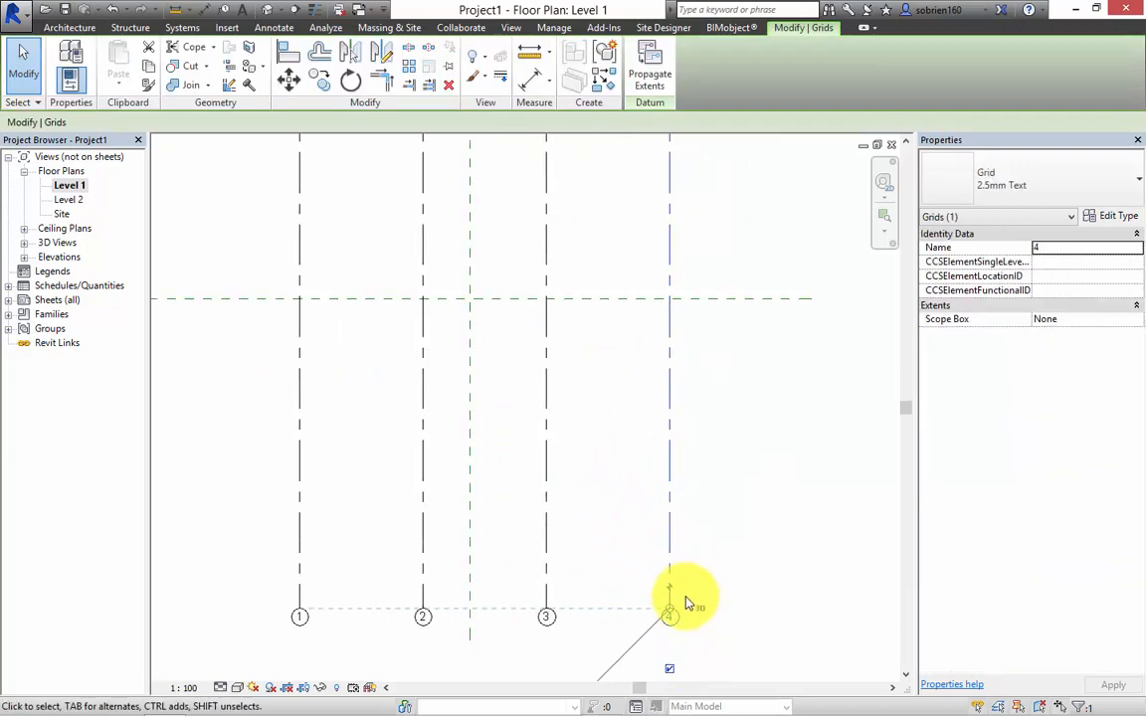
click(675, 615)
click(700, 563)
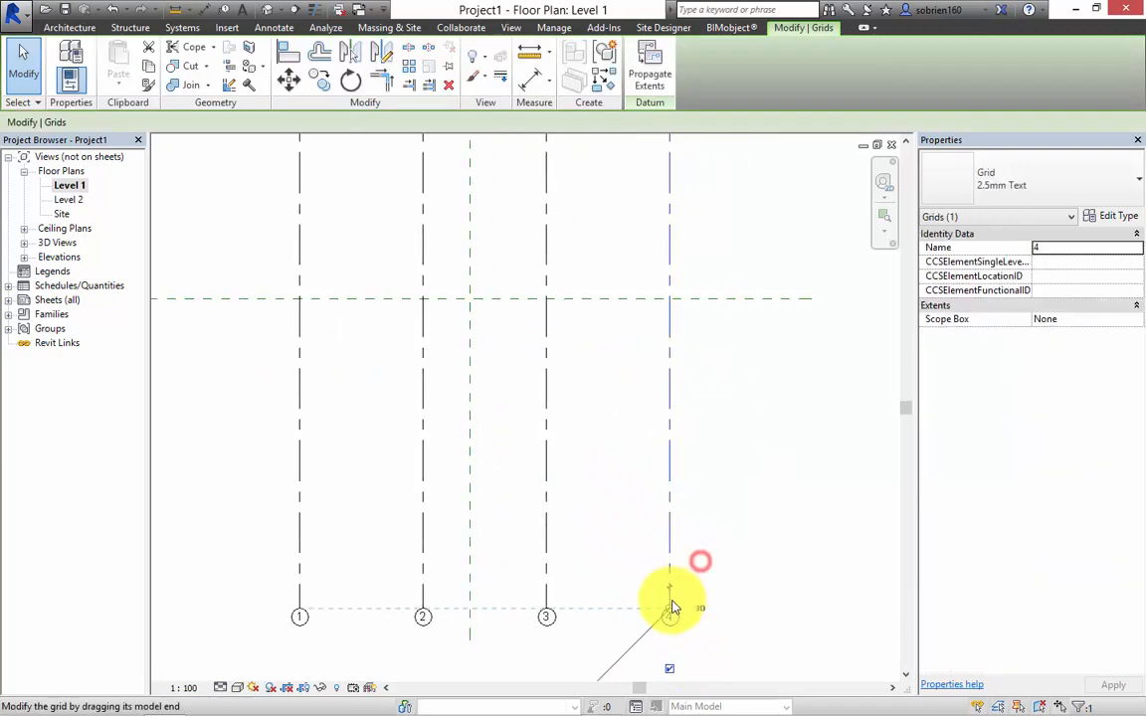
drag(669, 608, 665, 196)
middle_drag(719, 199, 645, 547)
scroll(644, 547, down, 2)
drag(611, 553, 604, 402)
click(658, 402)
scroll(730, 346, down, 2)
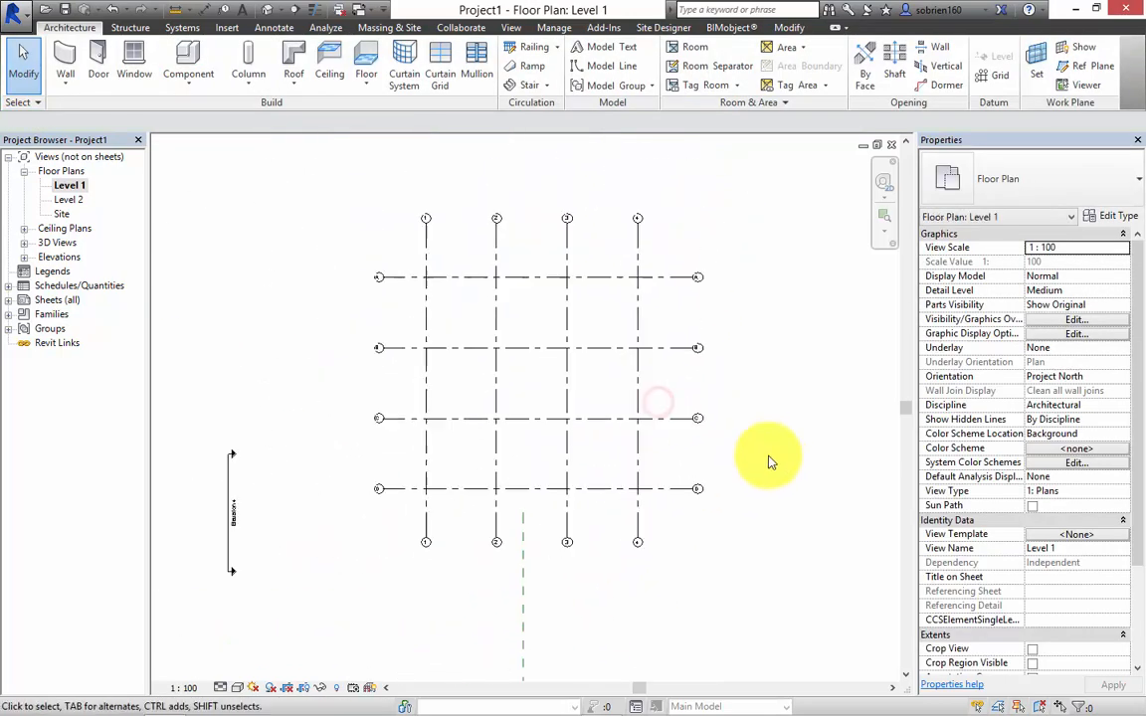
middle_drag(798, 430, 765, 325)
scroll(415, 502, up, 5)
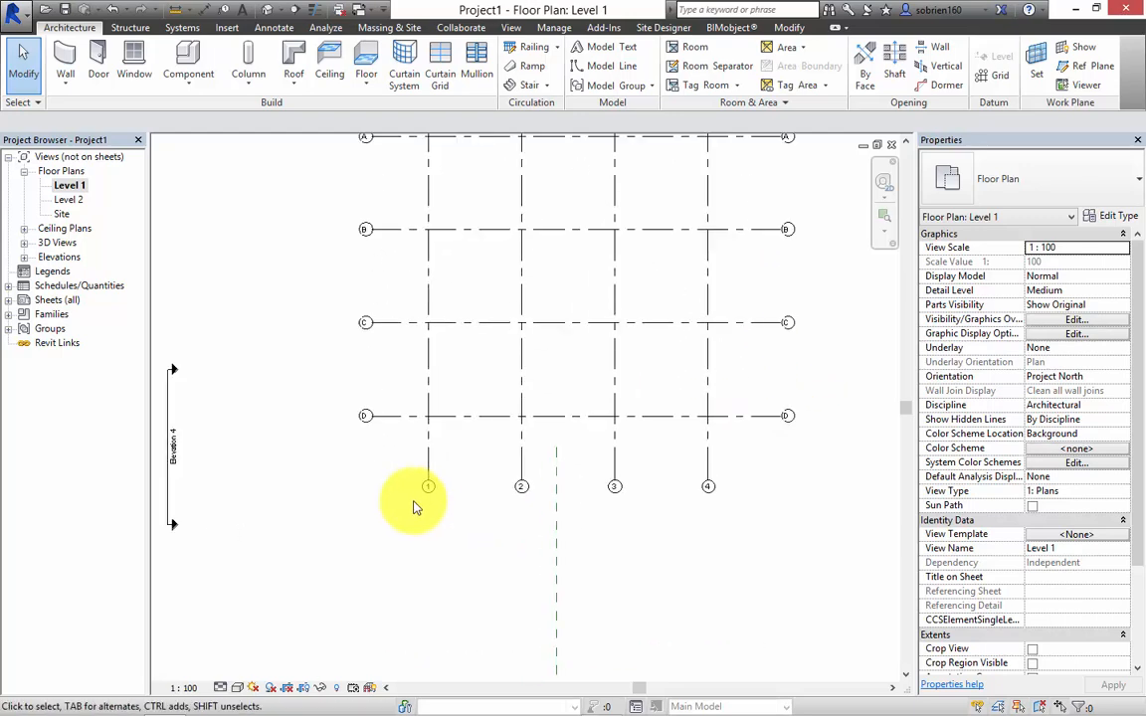
click(444, 432)
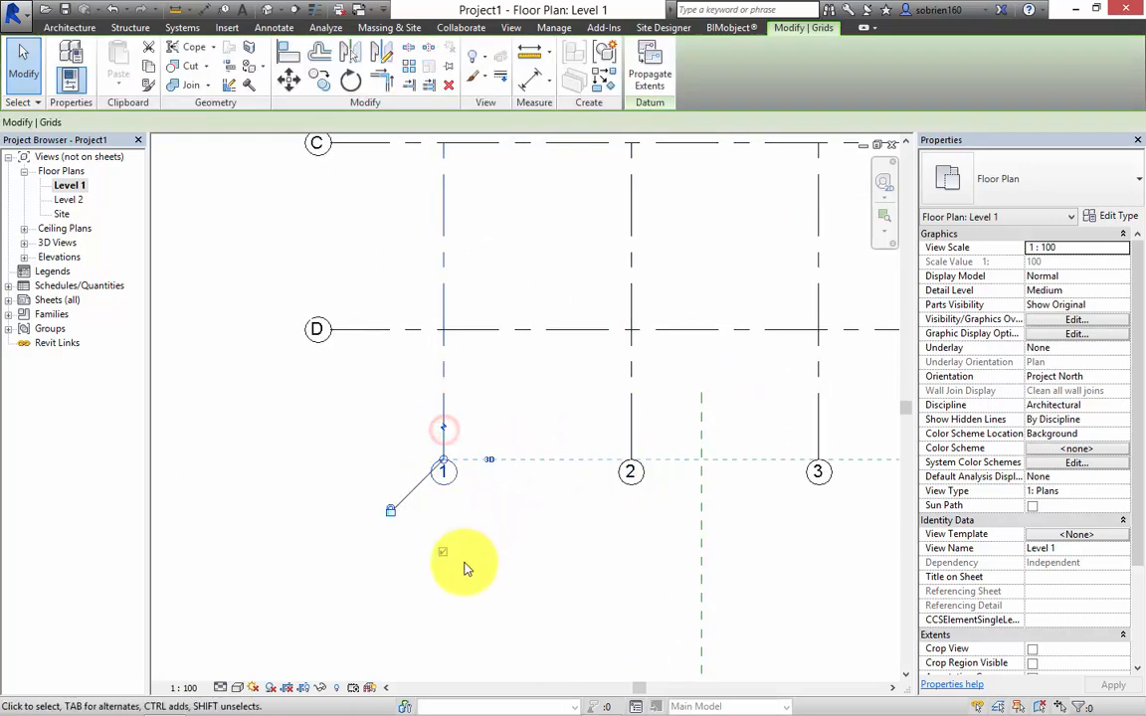
click(486, 532)
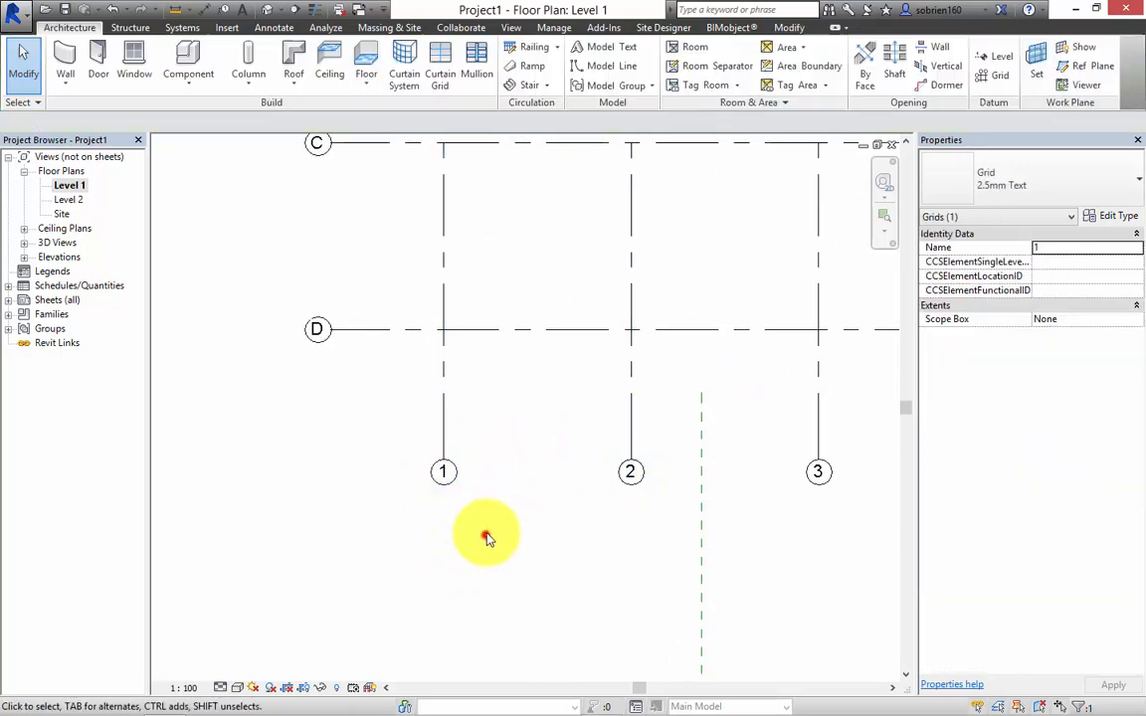
Step: Hide the lower-end bubbles of vertical grids 1, 2, 3 and 4
click(445, 445)
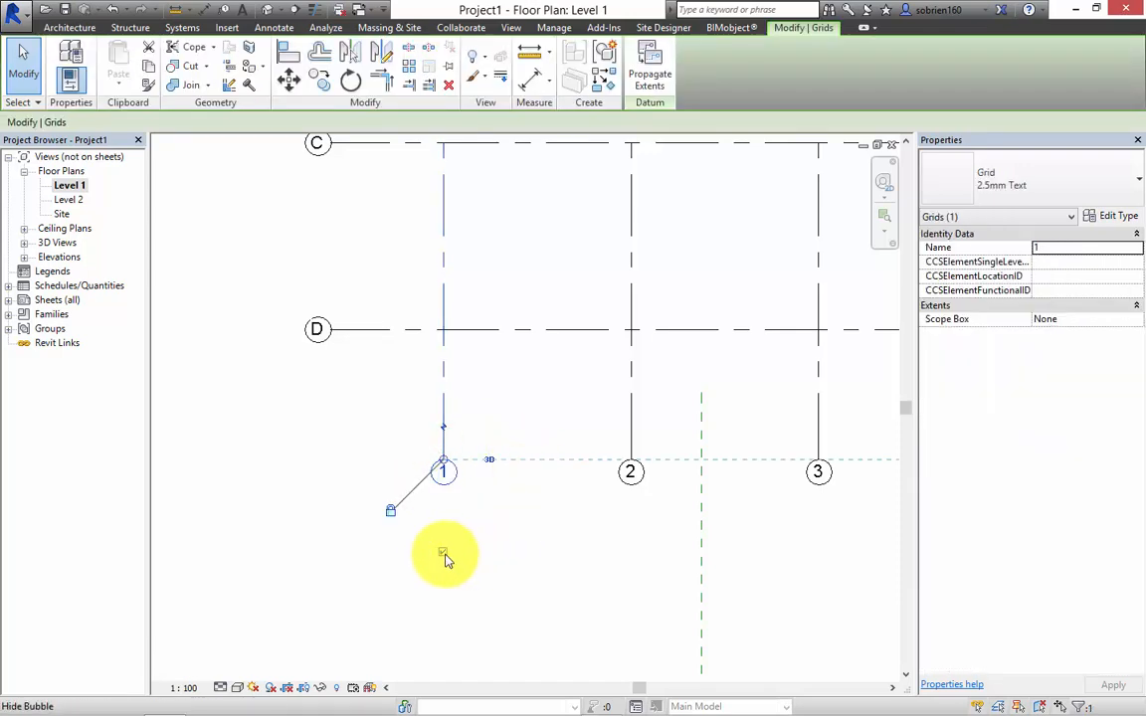
click(564, 571)
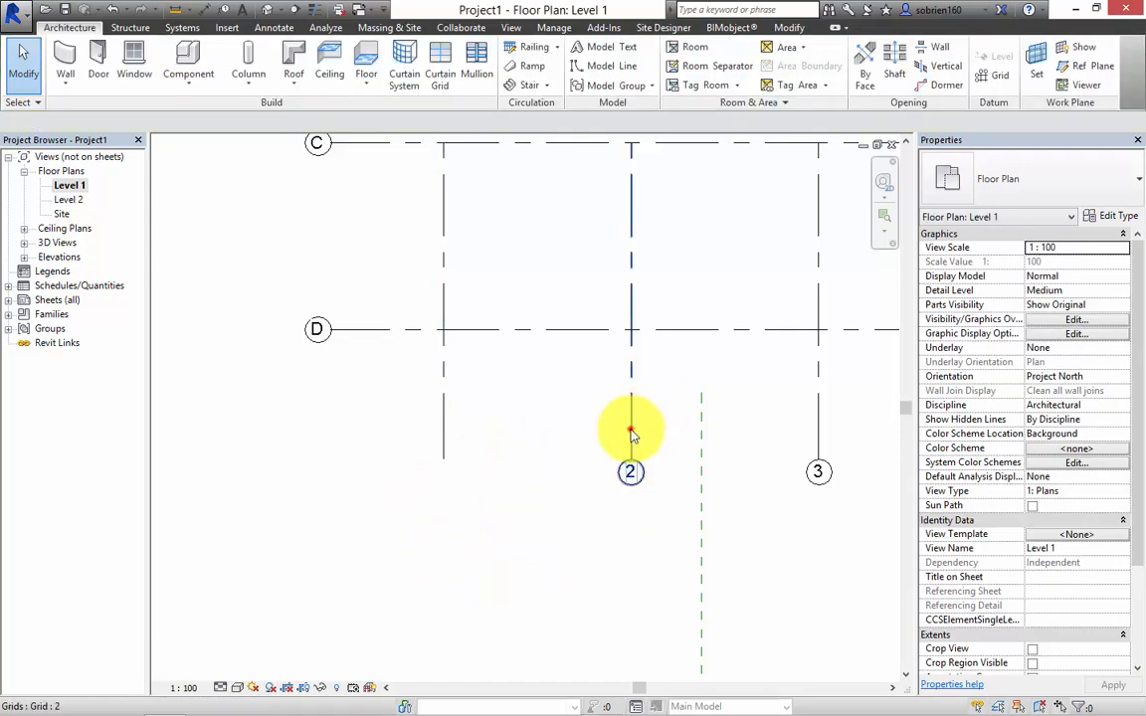
click(631, 428)
click(630, 550)
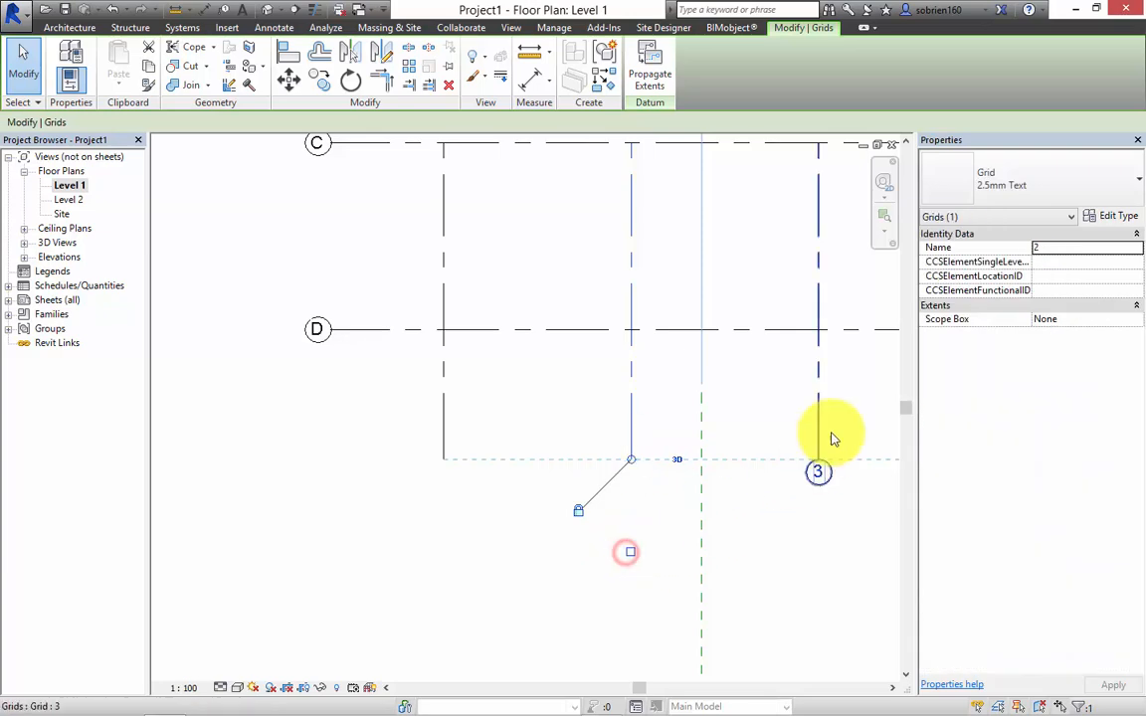
click(819, 445)
click(818, 550)
click(657, 565)
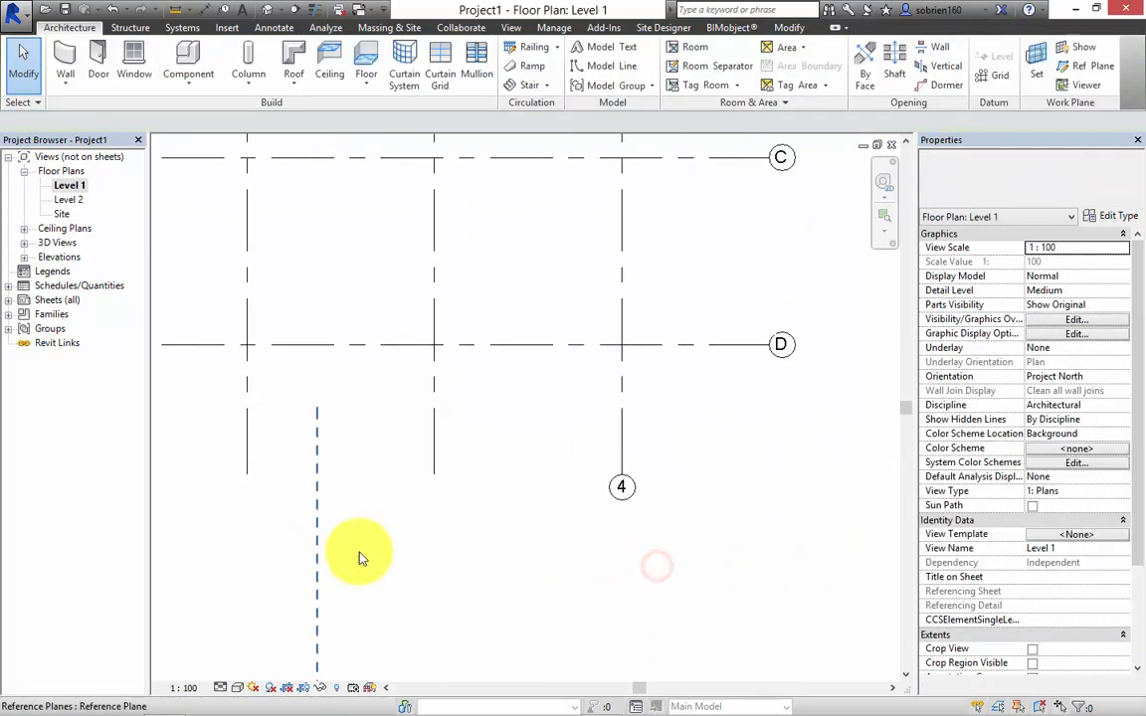
click(621, 439)
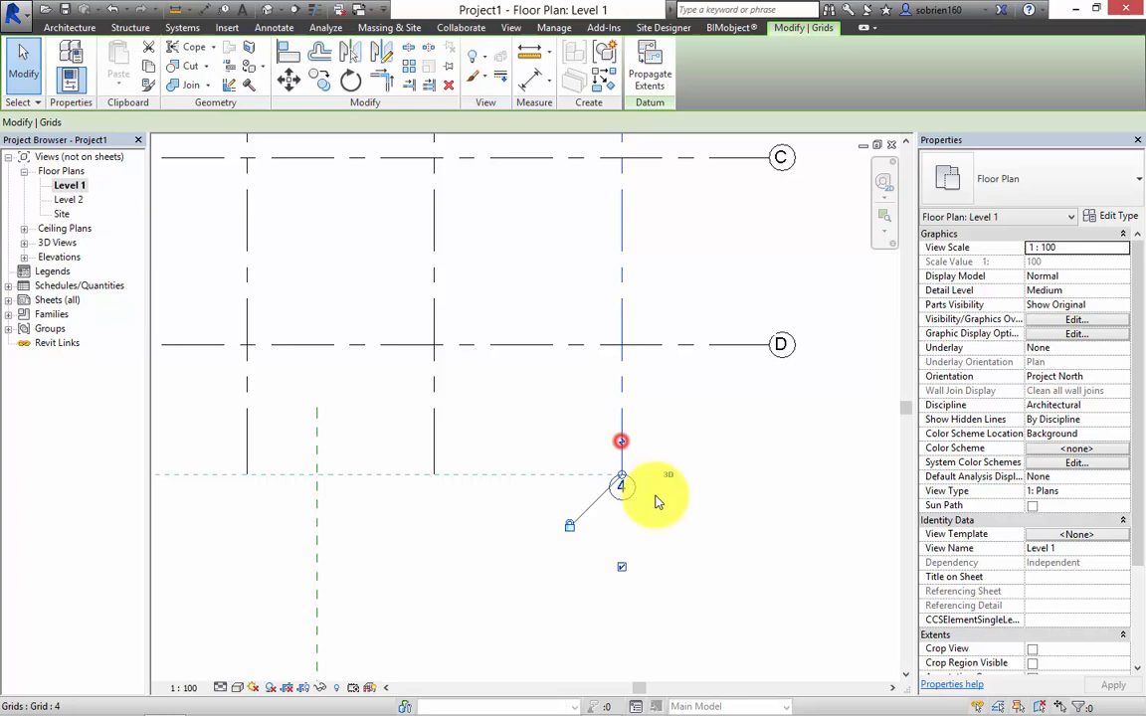
click(623, 564)
click(691, 545)
Step: Hide the right-end bubbles of horizontal grids A, B, C and D
scroll(739, 463, down, 3)
middle_drag(765, 402, 770, 452)
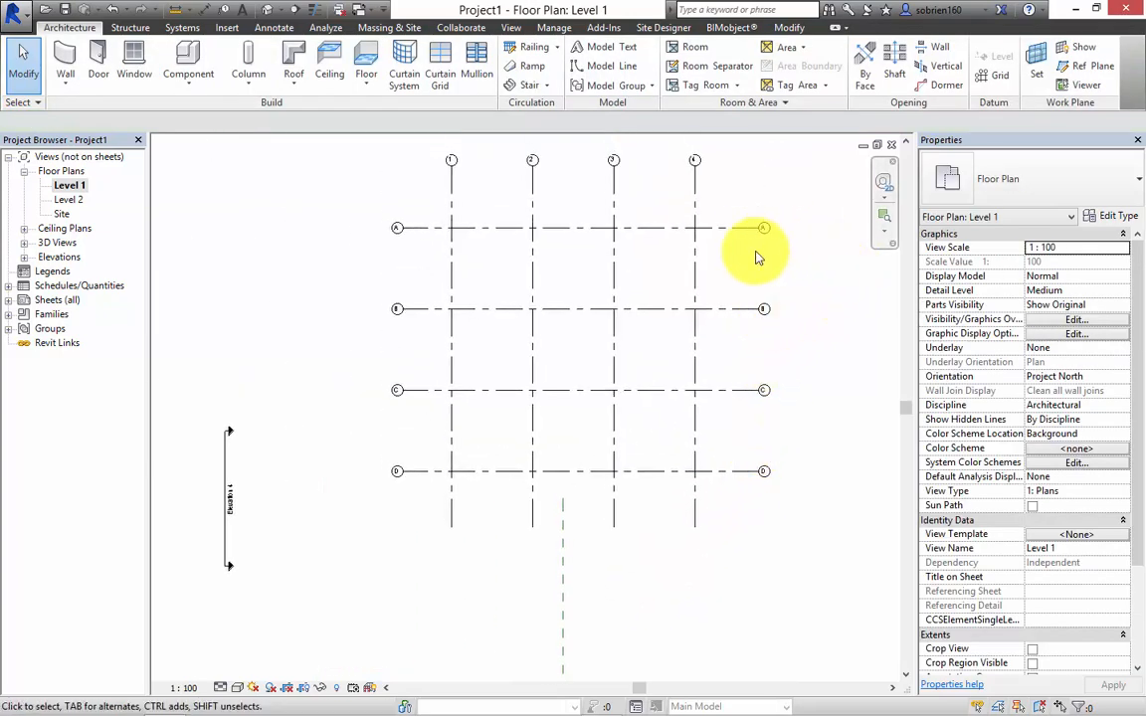
scroll(748, 248, up, 2)
scroll(741, 248, up, 1)
click(697, 252)
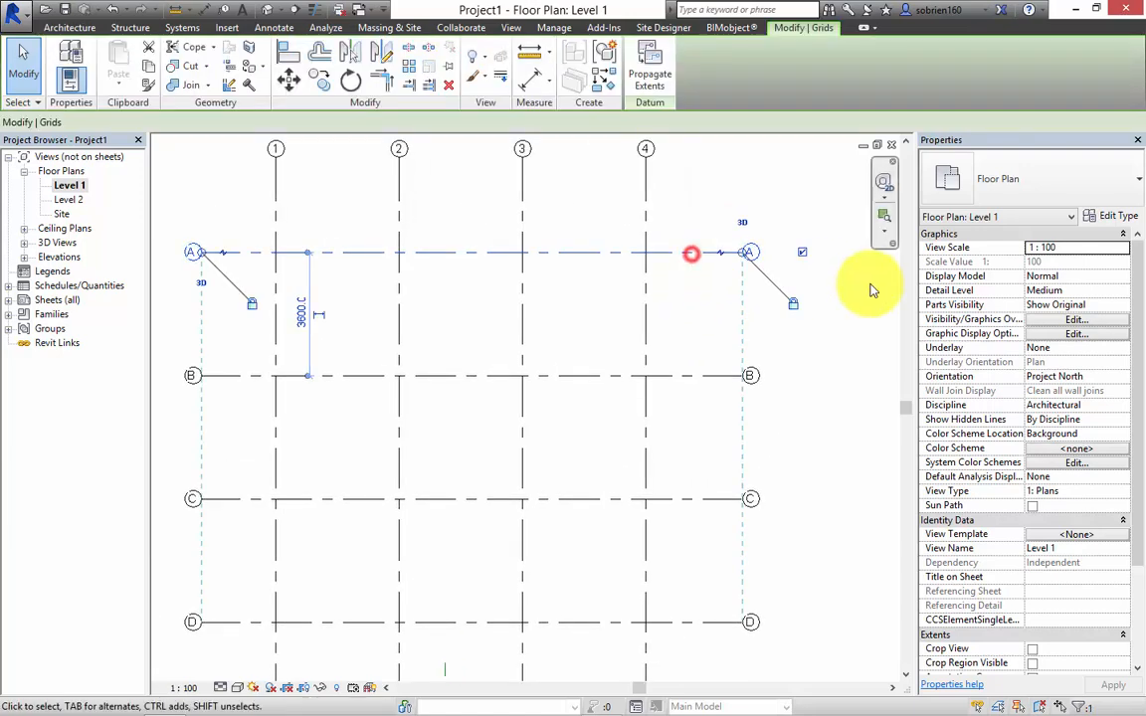
click(691, 377)
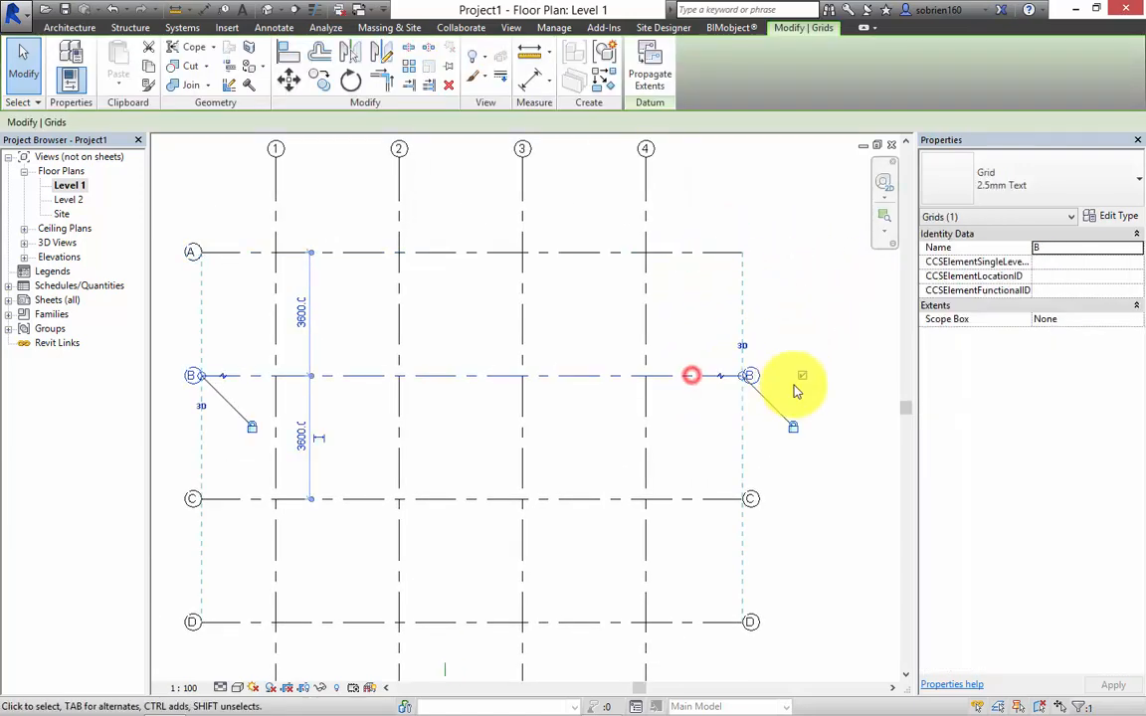
click(804, 379)
click(810, 461)
click(726, 499)
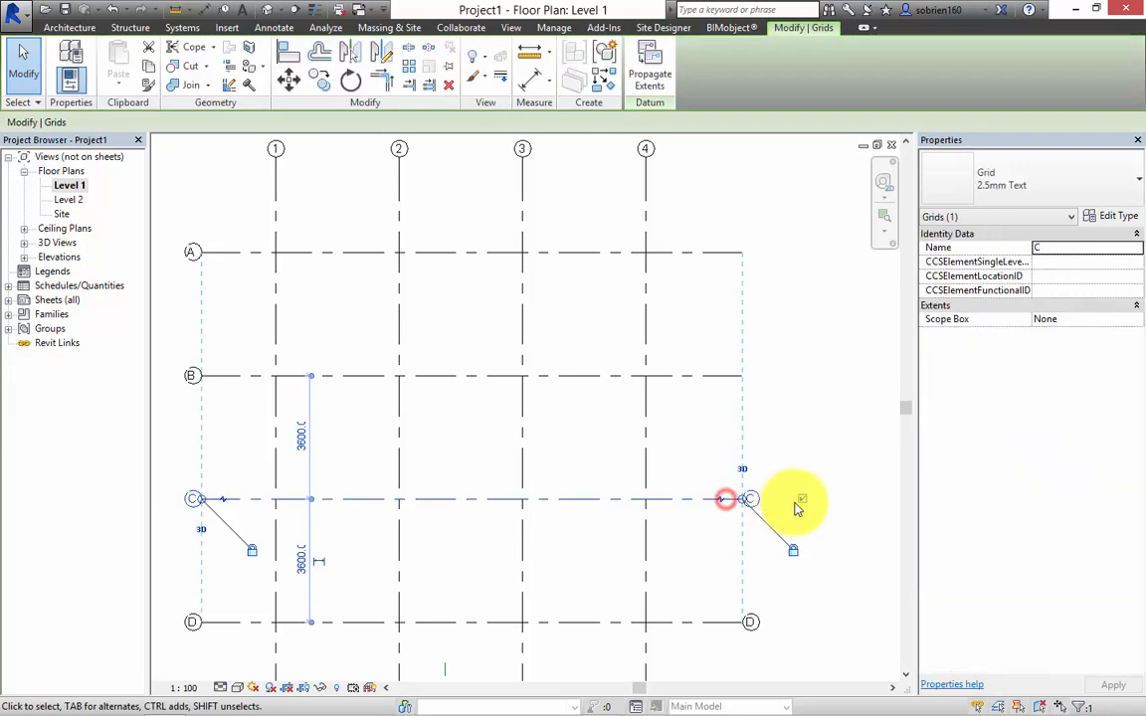
click(802, 502)
click(714, 622)
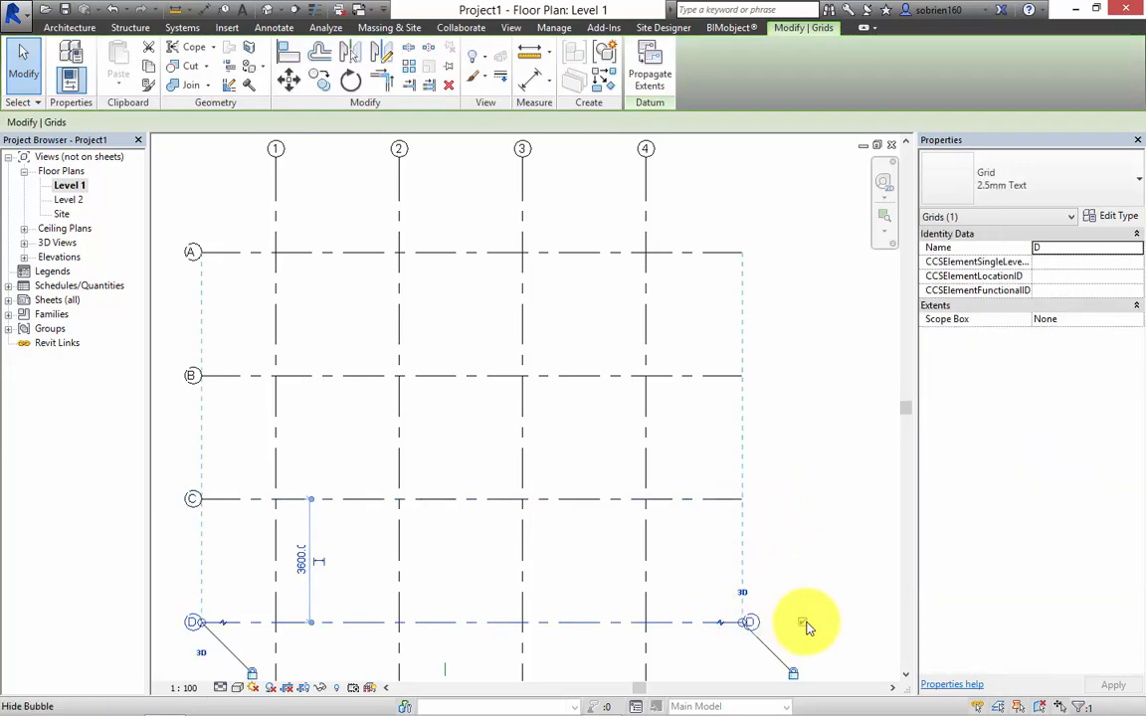
click(812, 609)
scroll(781, 530, down, 2)
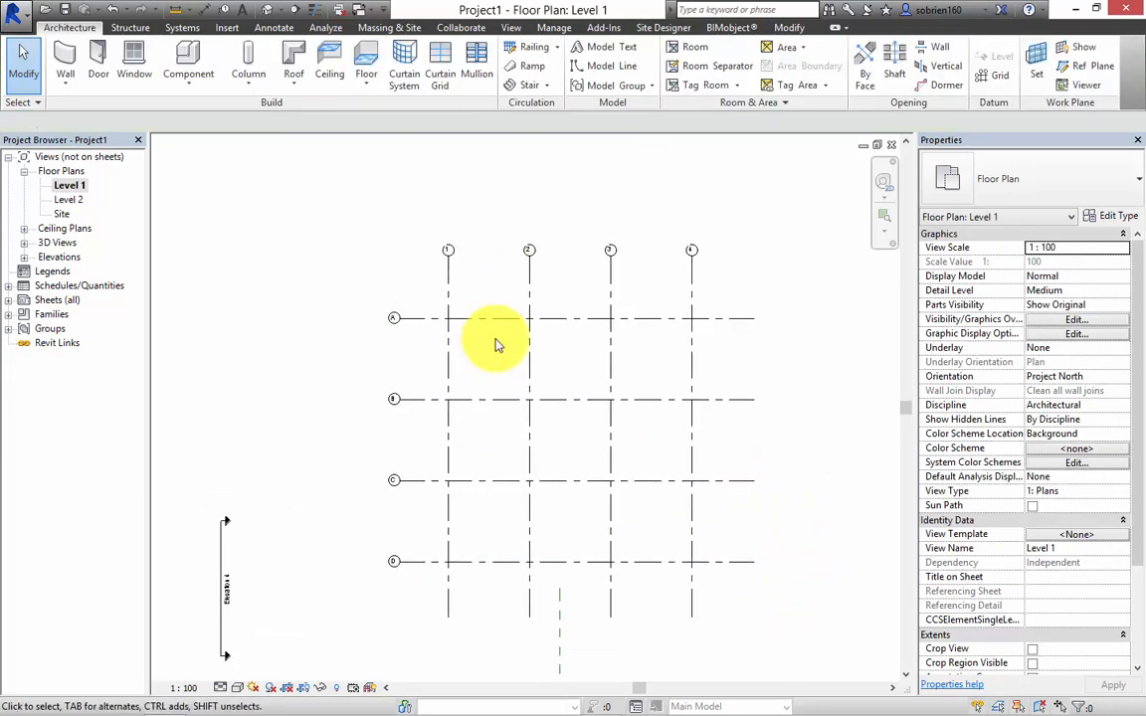
middle_drag(441, 375, 425, 369)
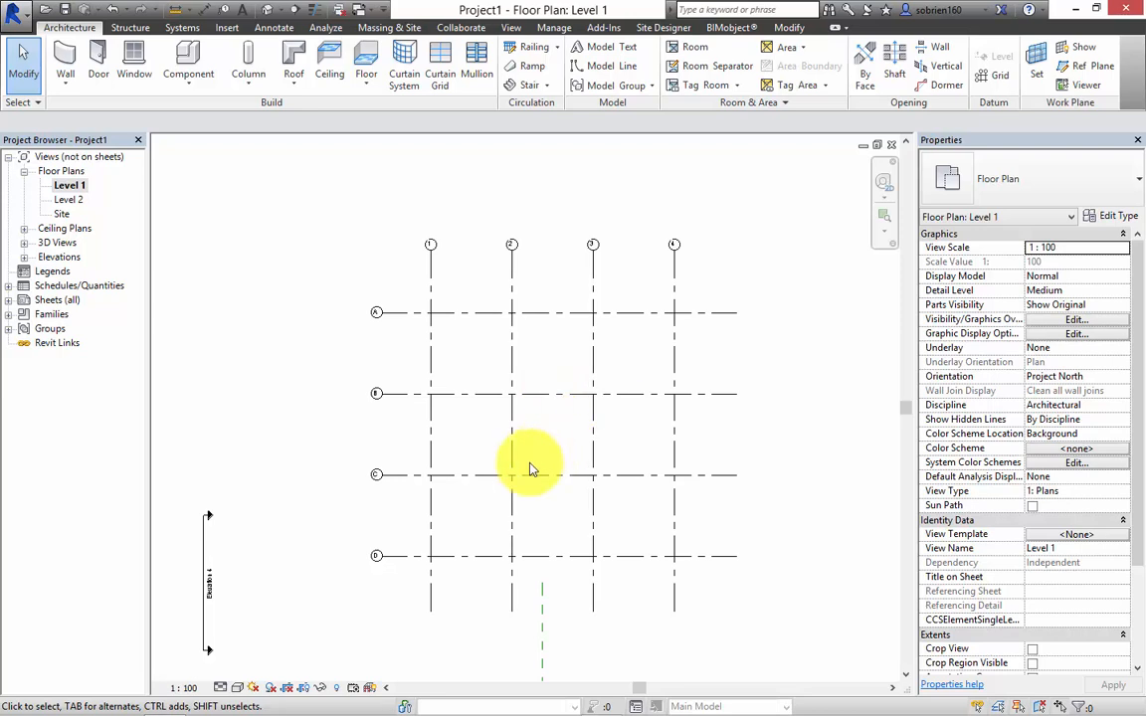
scroll(530, 468, down, 1)
middle_drag(544, 398, 604, 335)
scroll(579, 400, up, 2)
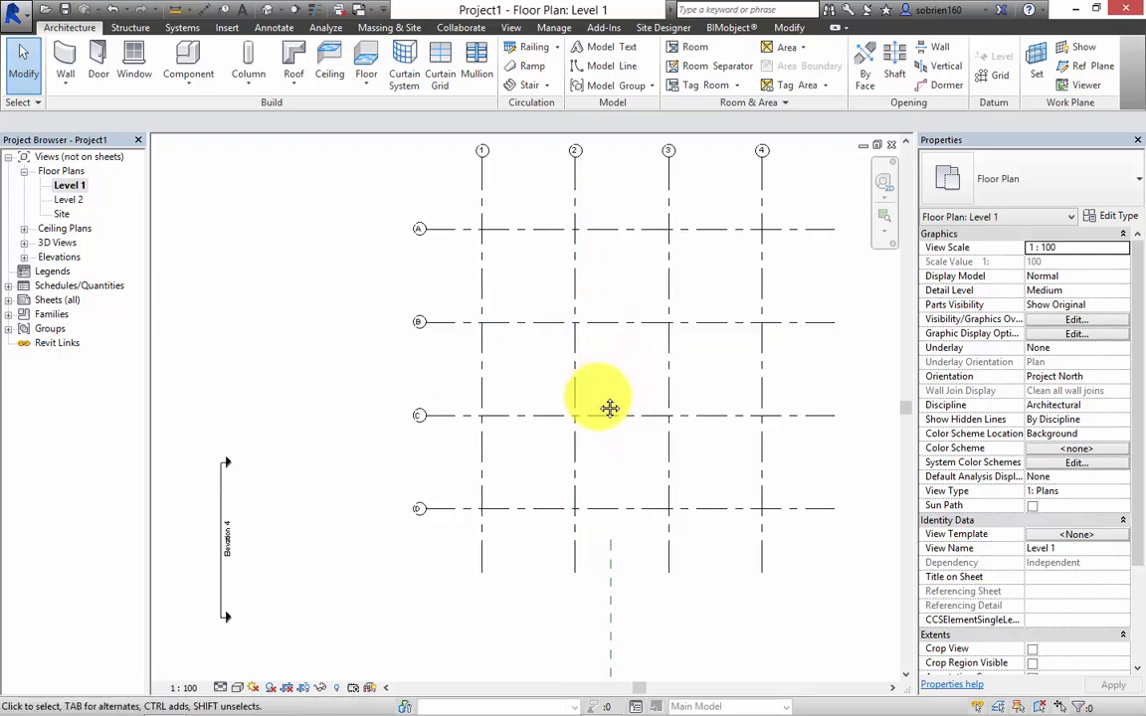
middle_drag(610, 408, 573, 441)
scroll(583, 480, up, 1)
scroll(582, 480, down, 2)
mouse_move(656, 414)
middle_down()
mouse_move(614, 425)
mouse_move(650, 408)
middle_up()
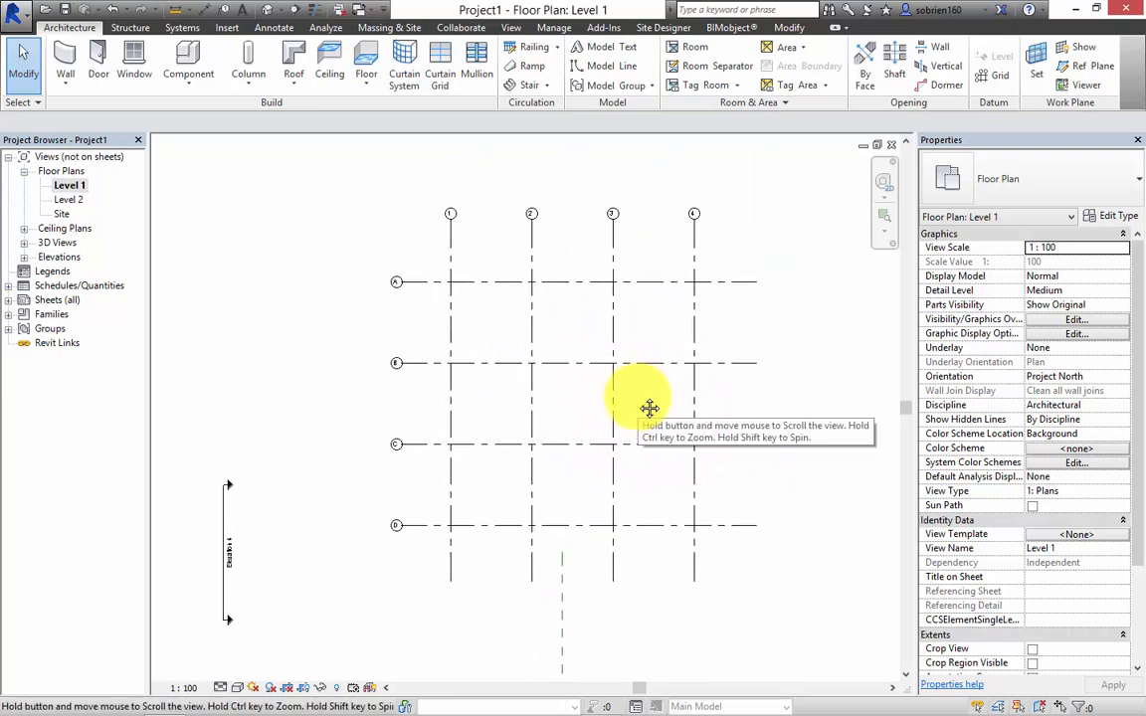
click(218, 230)
Step: Draw two Generic - 400mm (Exterior) walls from grid 1 to grid 2, one along grid A and one along grid D
click(63, 57)
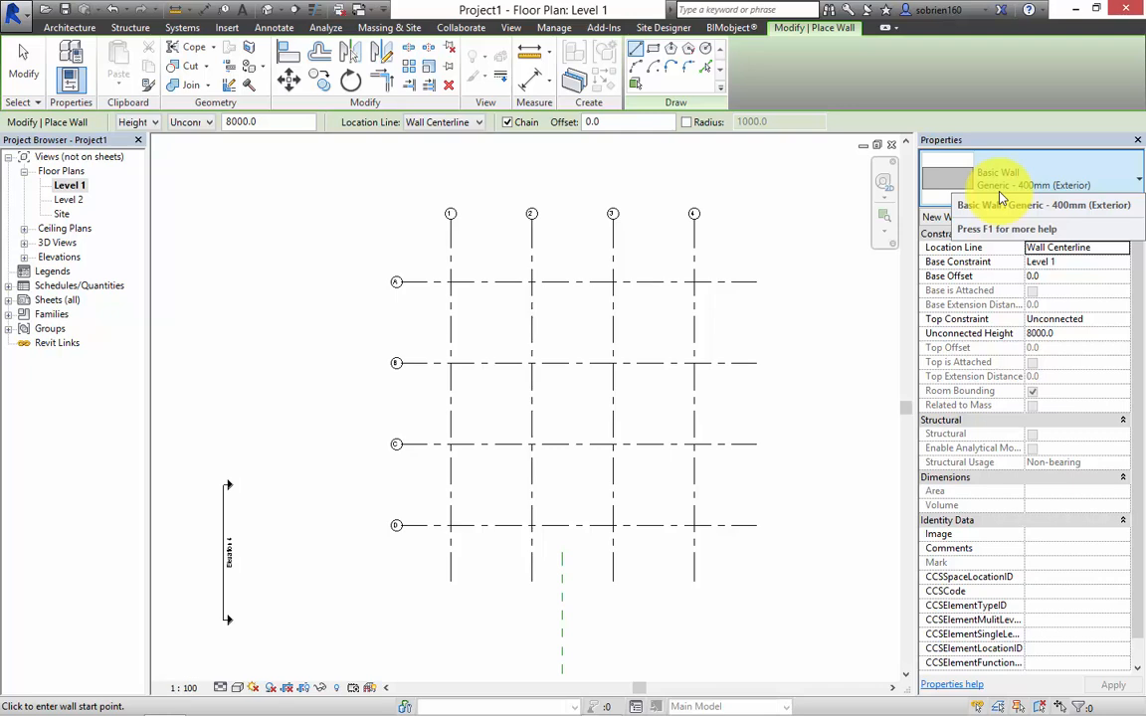
click(450, 282)
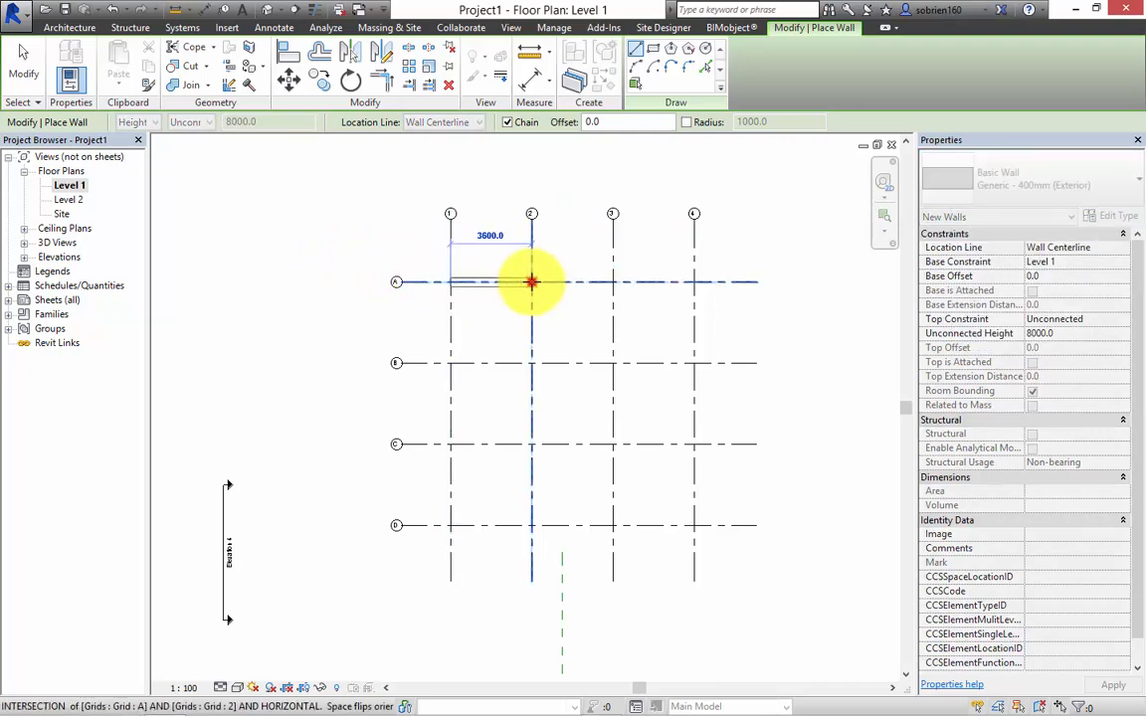
click(531, 282)
key(Escape)
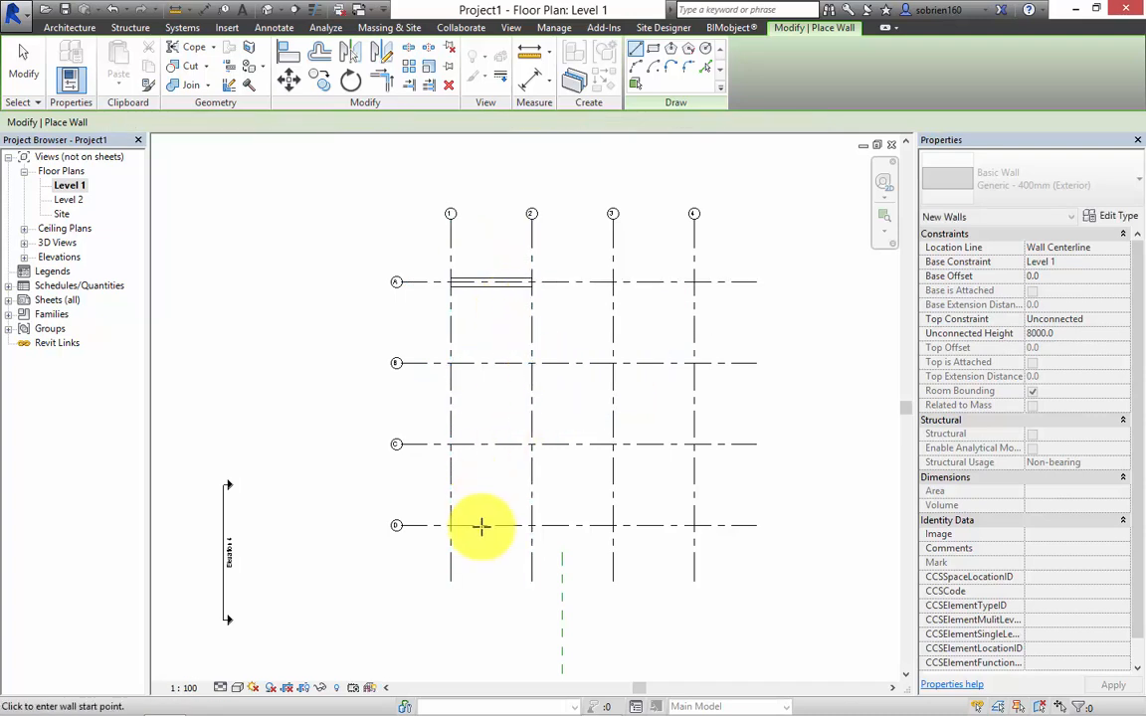
click(452, 526)
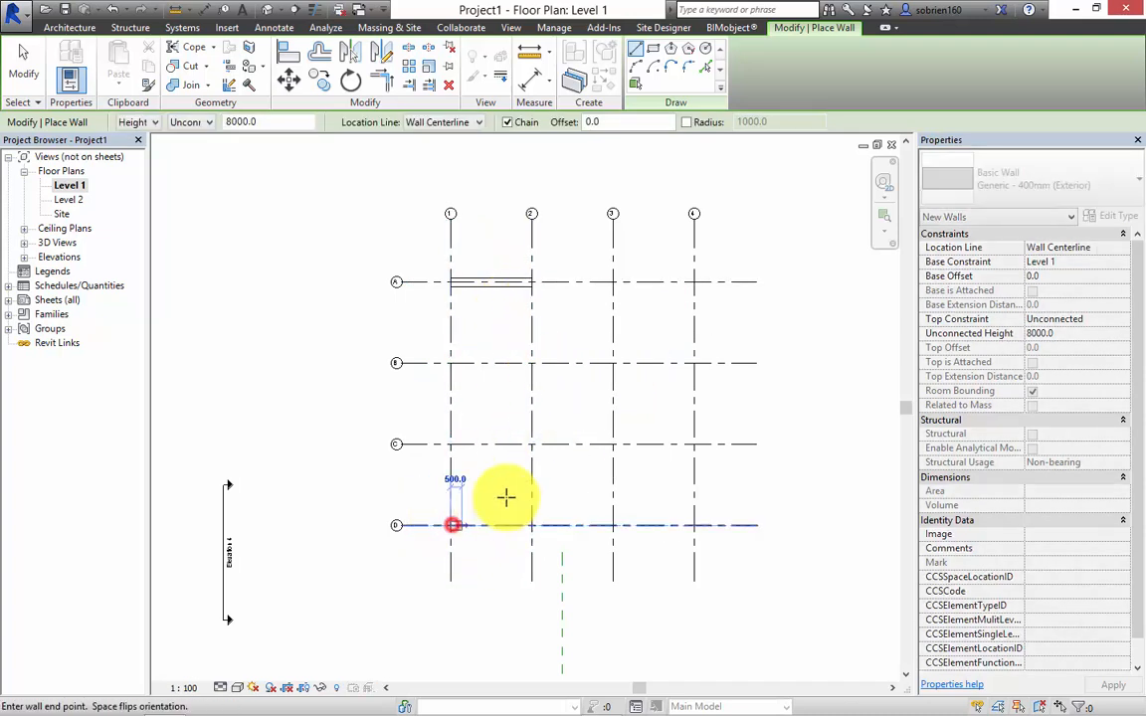
click(532, 525)
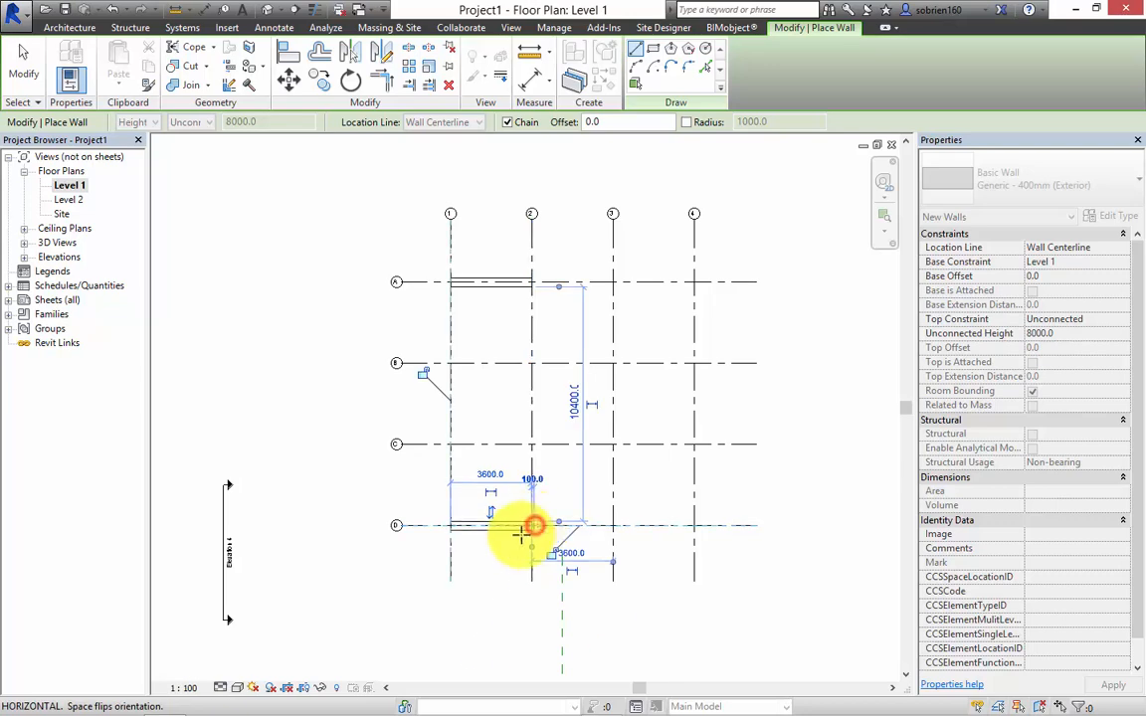
key(Escape)
key(Escape)
Step: Flip the orientation of the wall on grid D
click(511, 527)
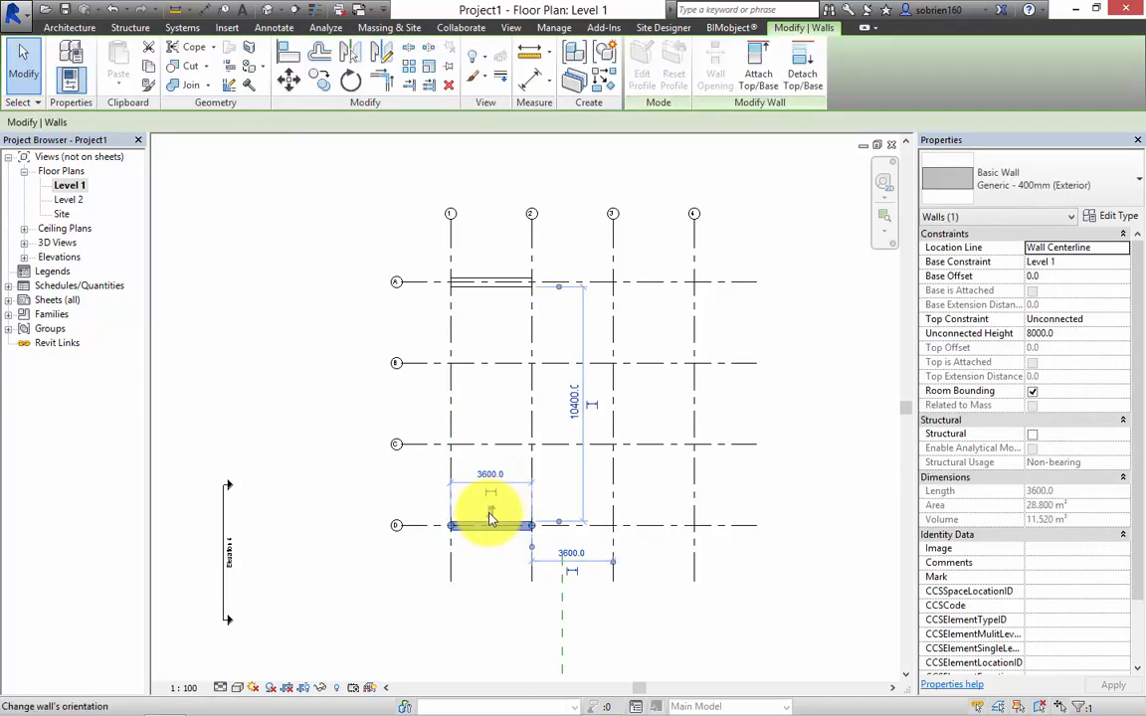
click(490, 512)
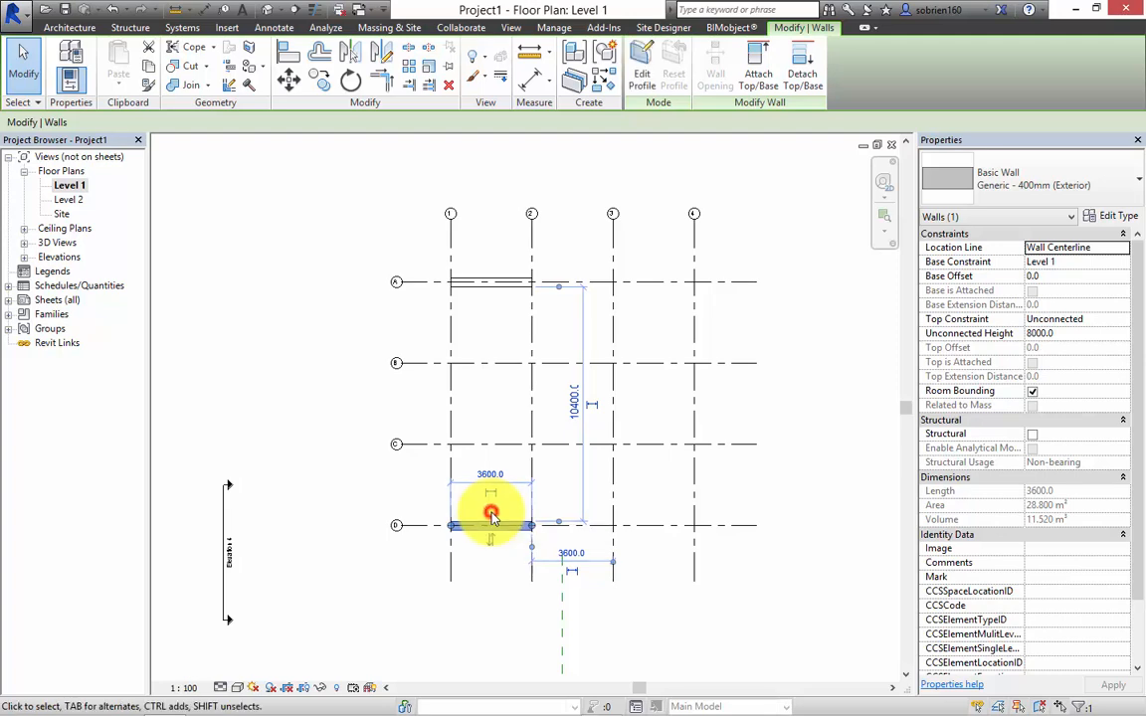
click(502, 577)
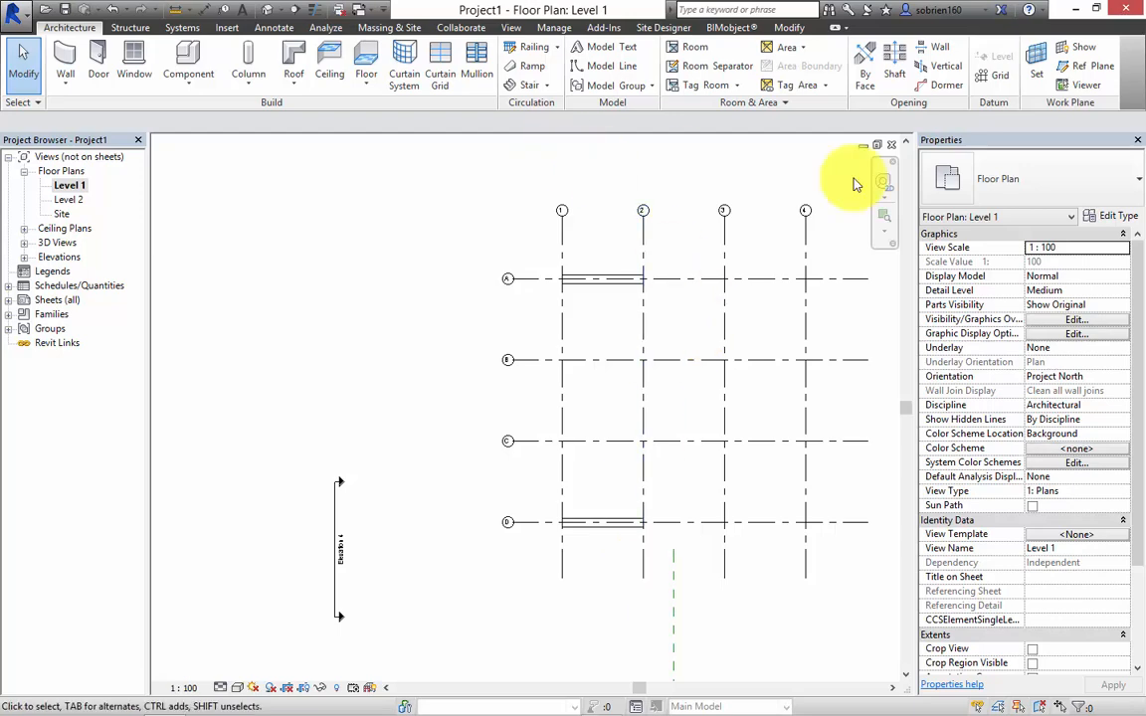
Step: Draw an Interior - 200mm Concrete wall along grid 2, joining the ends of the walls on grids A and D
click(66, 62)
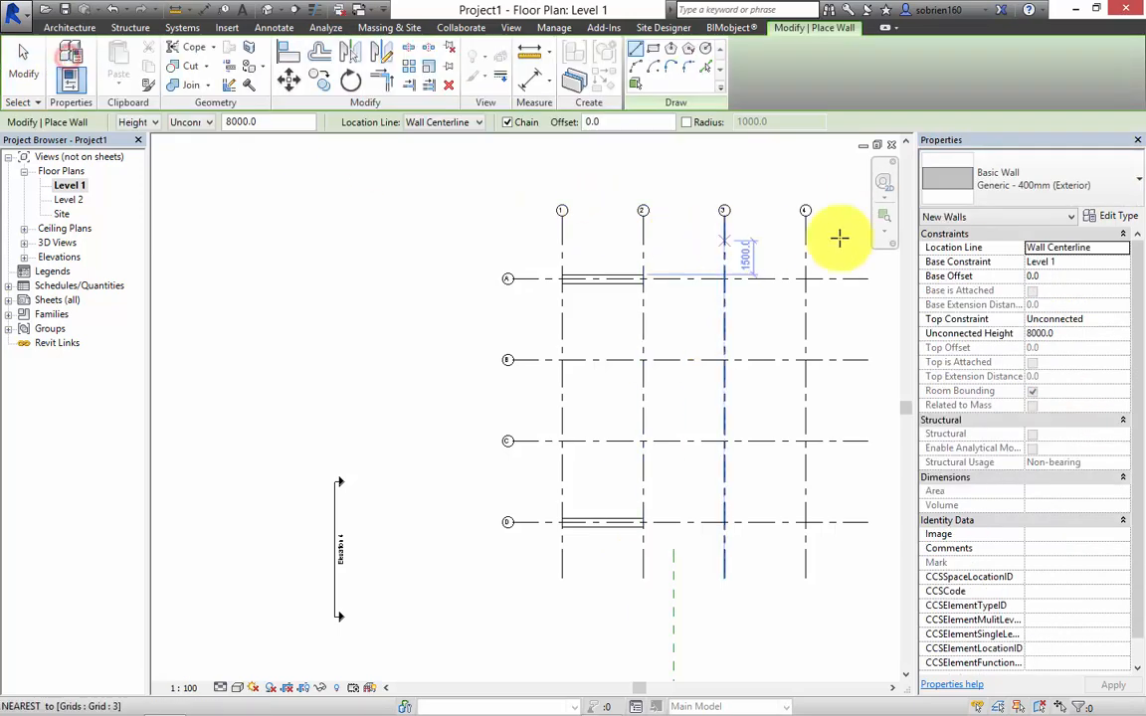
click(1100, 185)
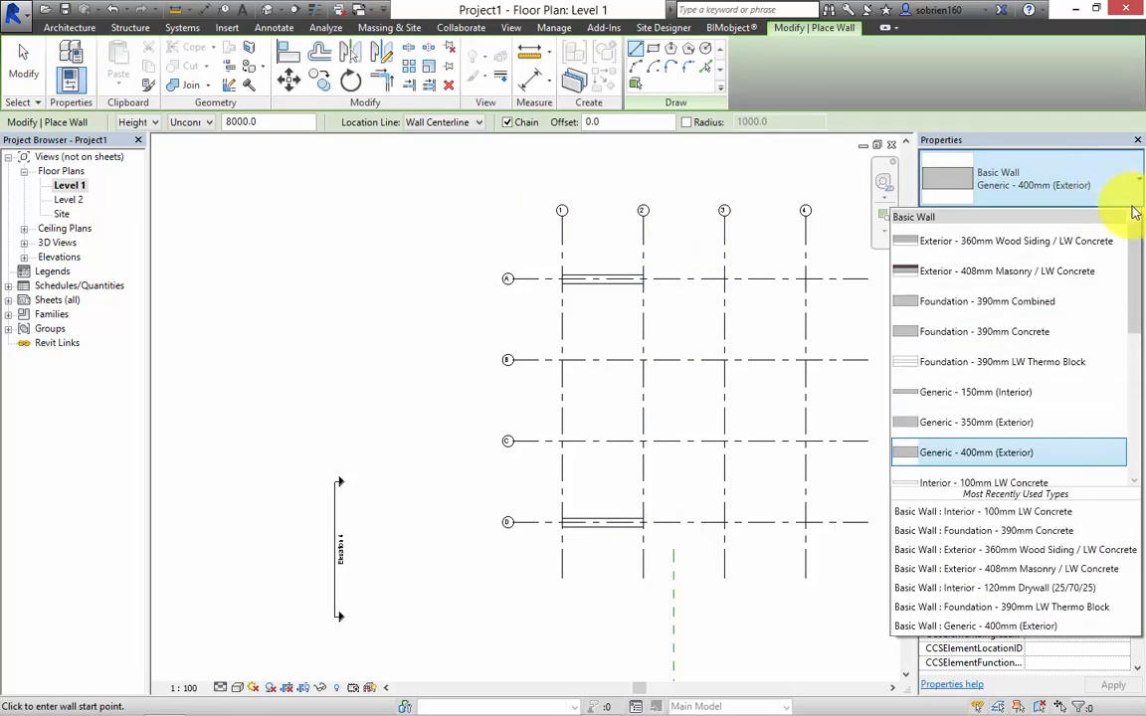
click(1140, 255)
drag(1139, 261, 1133, 320)
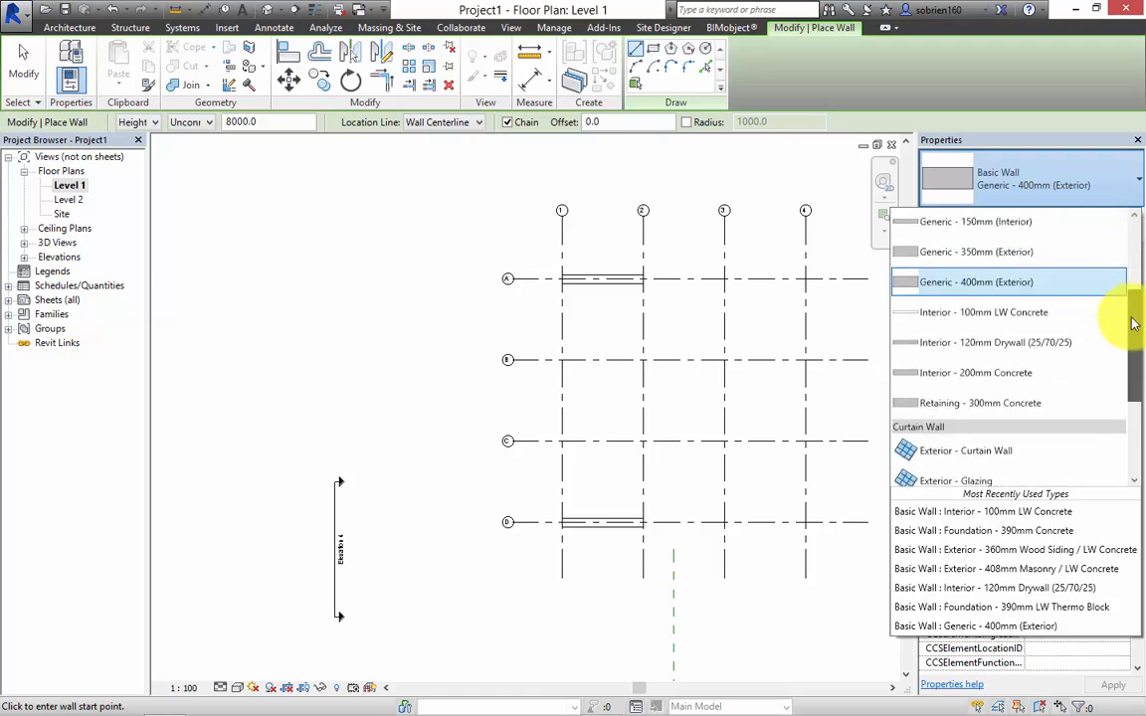
click(1019, 375)
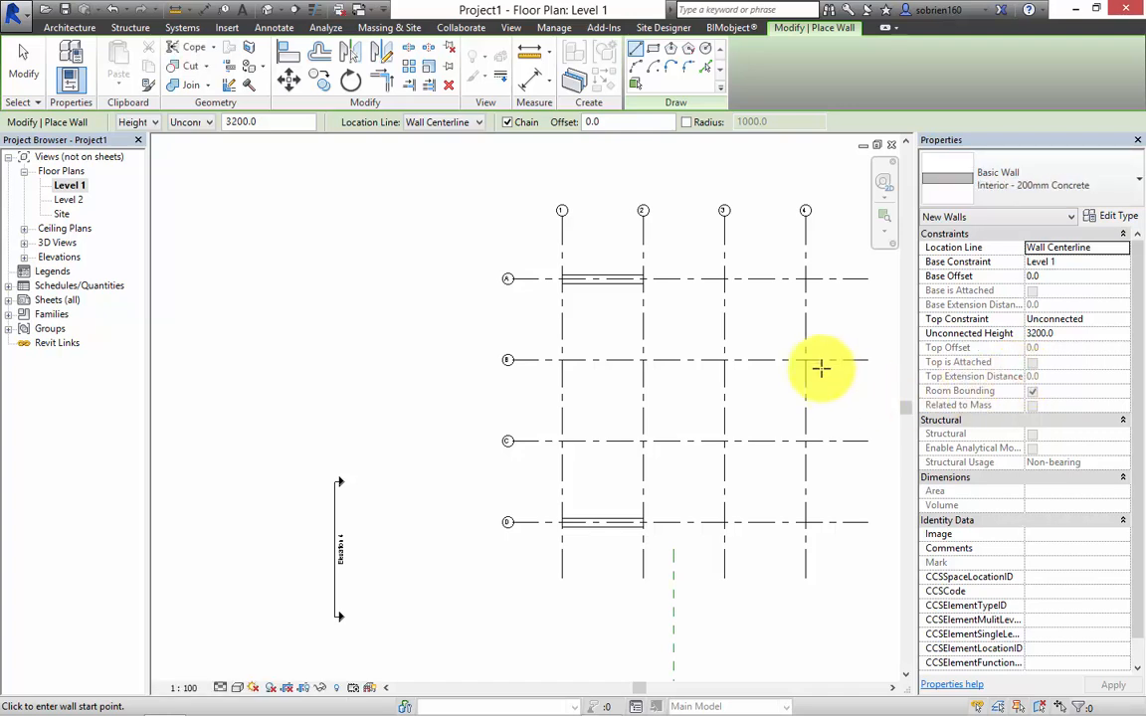
scroll(617, 305, up, 2)
middle_drag(653, 339, 644, 298)
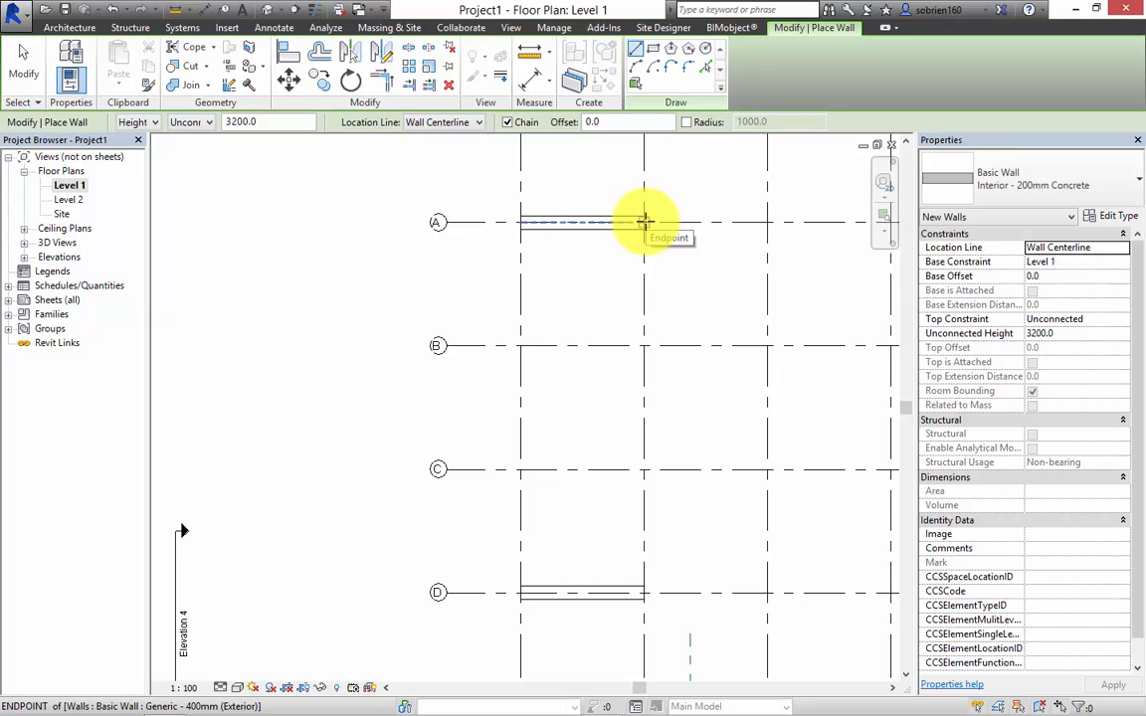
click(644, 220)
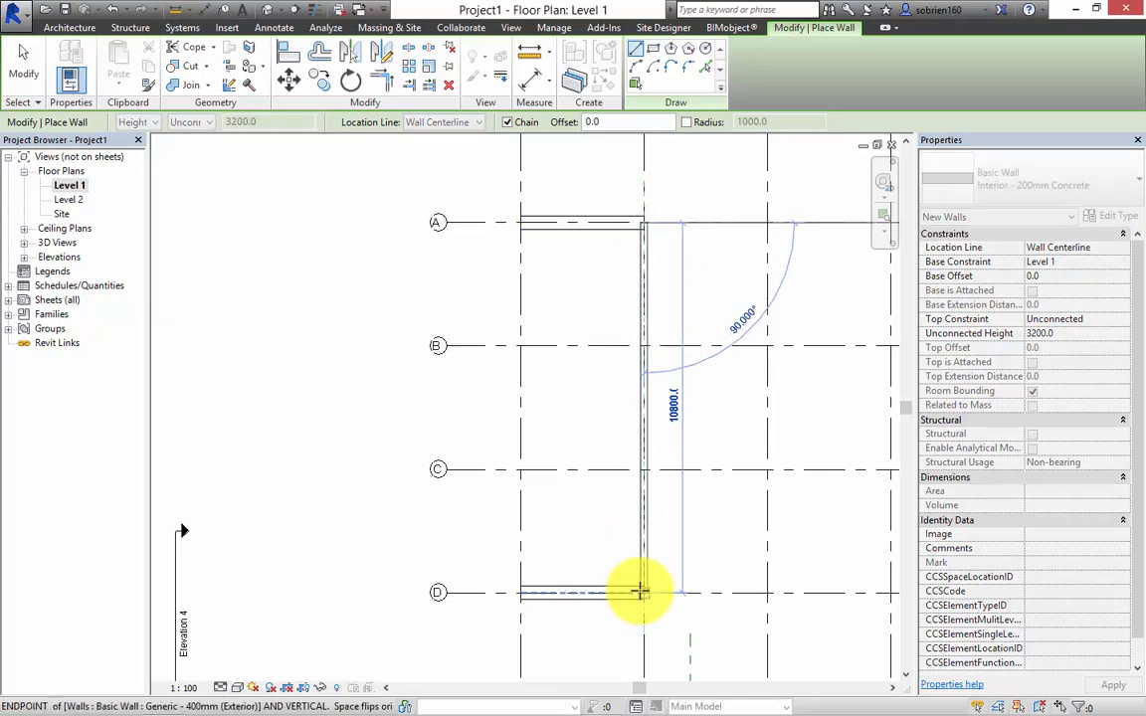
click(642, 592)
key(Escape)
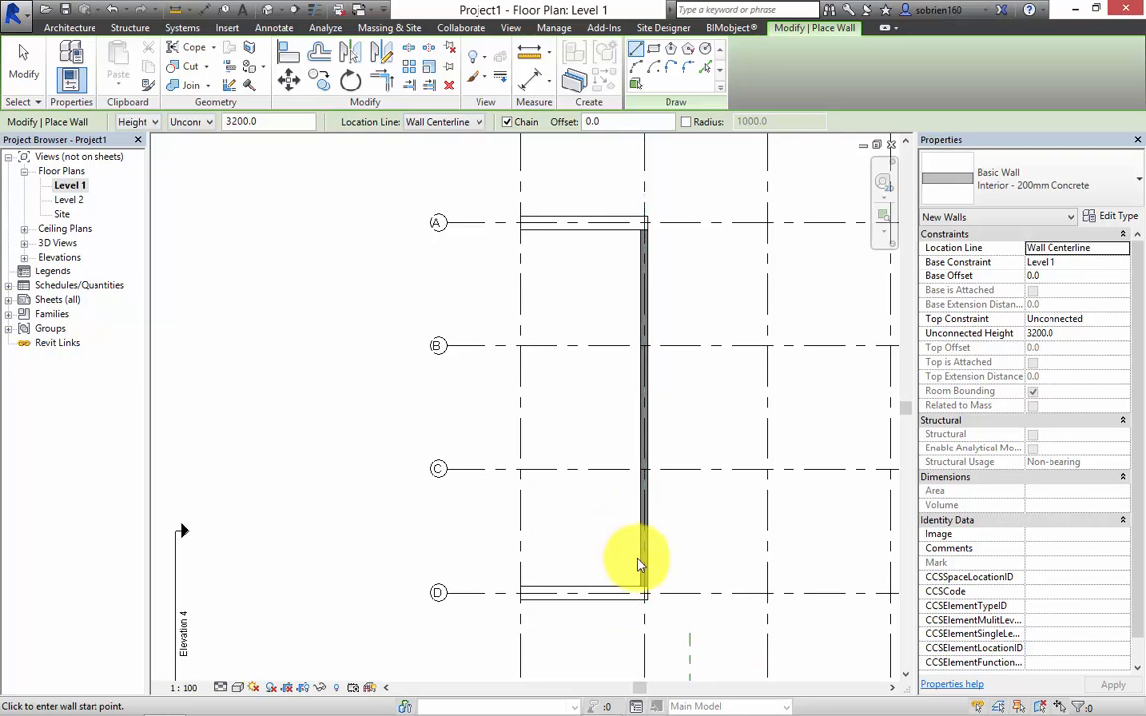
key(Escape)
Step: Draw a vertical Interior - 100mm LW Concrete wall between grids 1 and 2, from the grid D wall up to grid B
scroll(642, 575, up, 5)
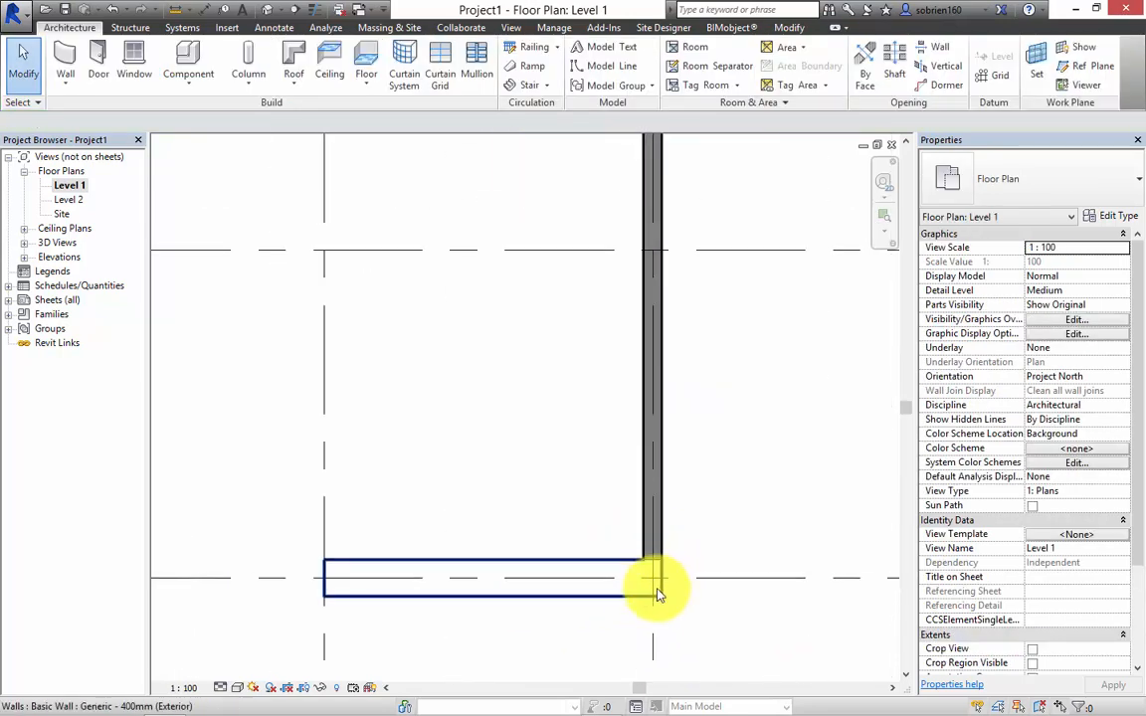
scroll(656, 594, down, 5)
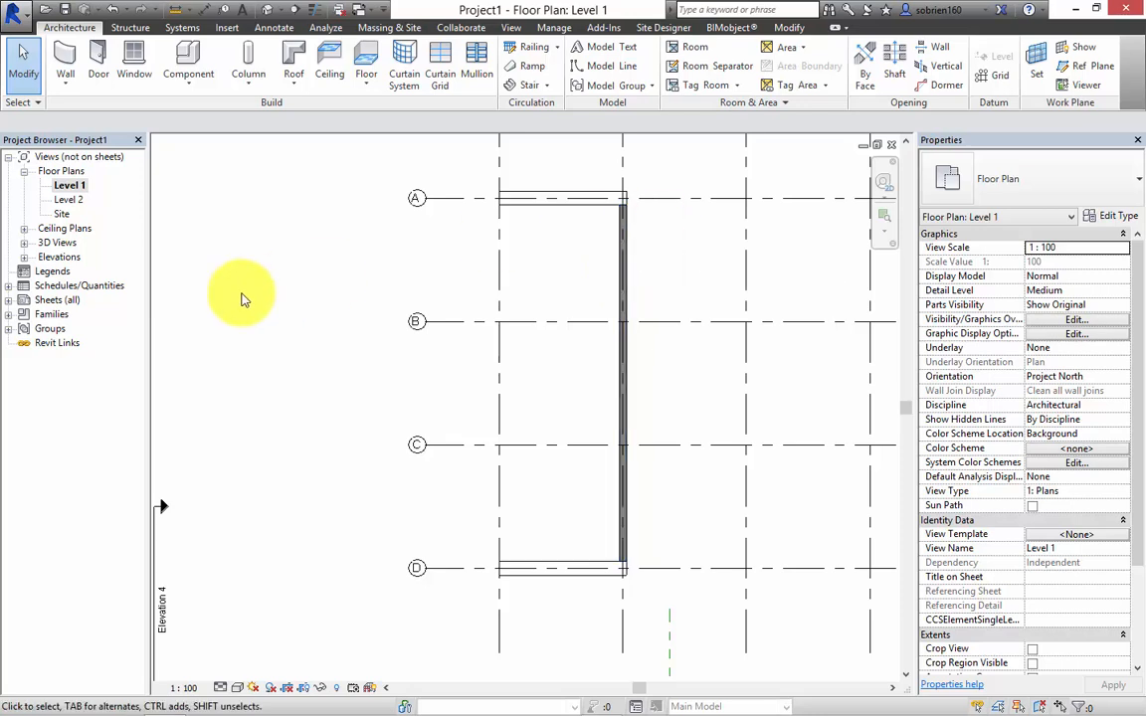
click(63, 89)
click(74, 110)
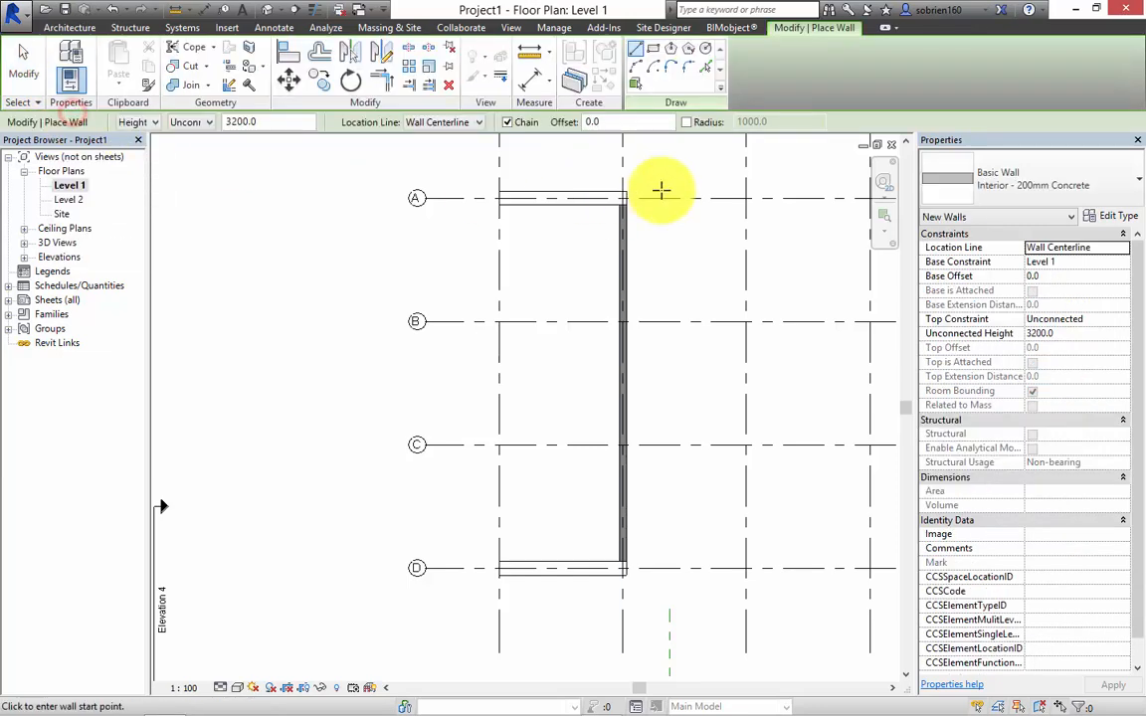
click(1104, 194)
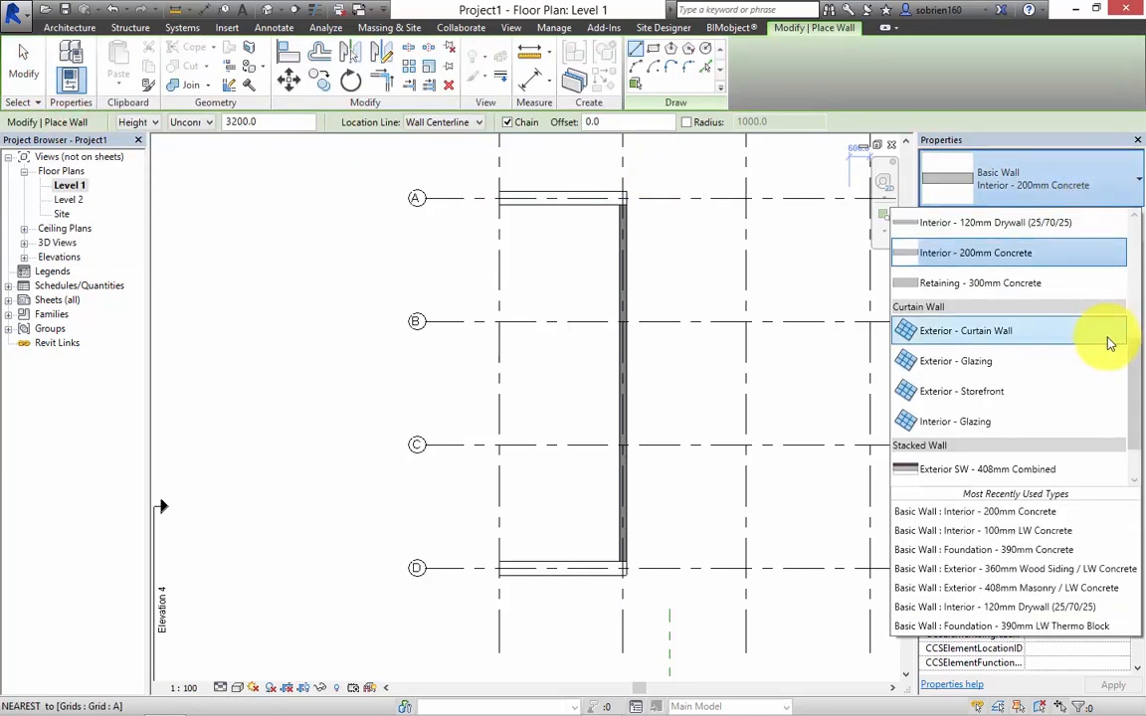
drag(1139, 356, 1134, 308)
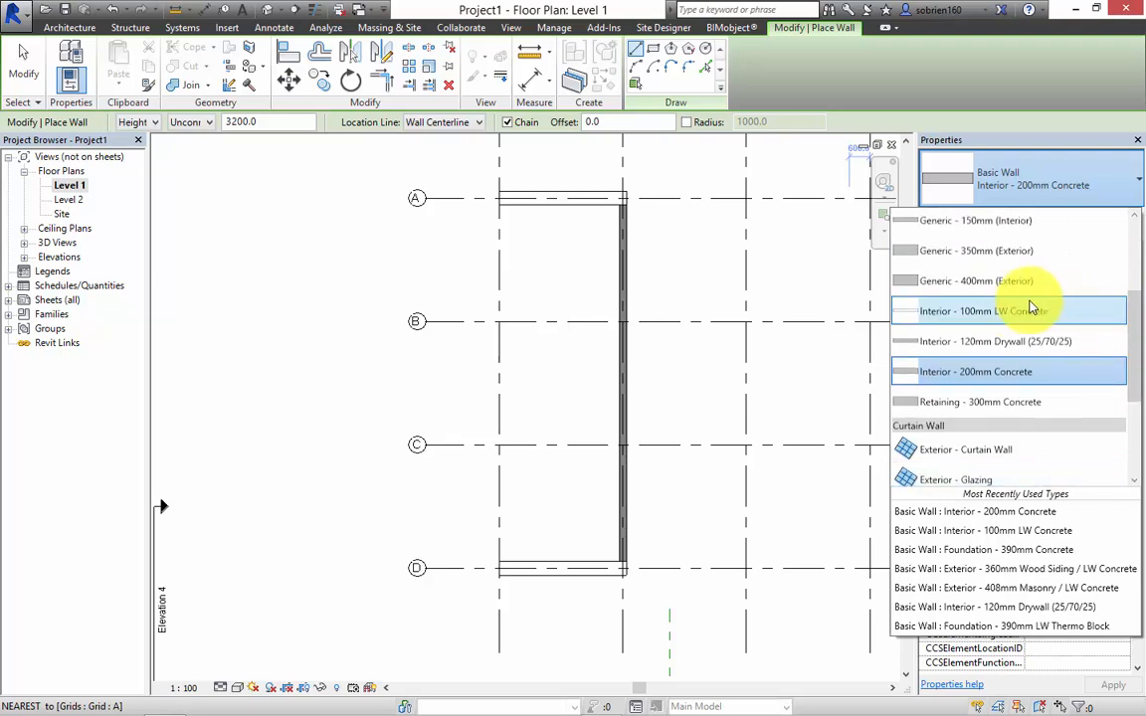
click(995, 310)
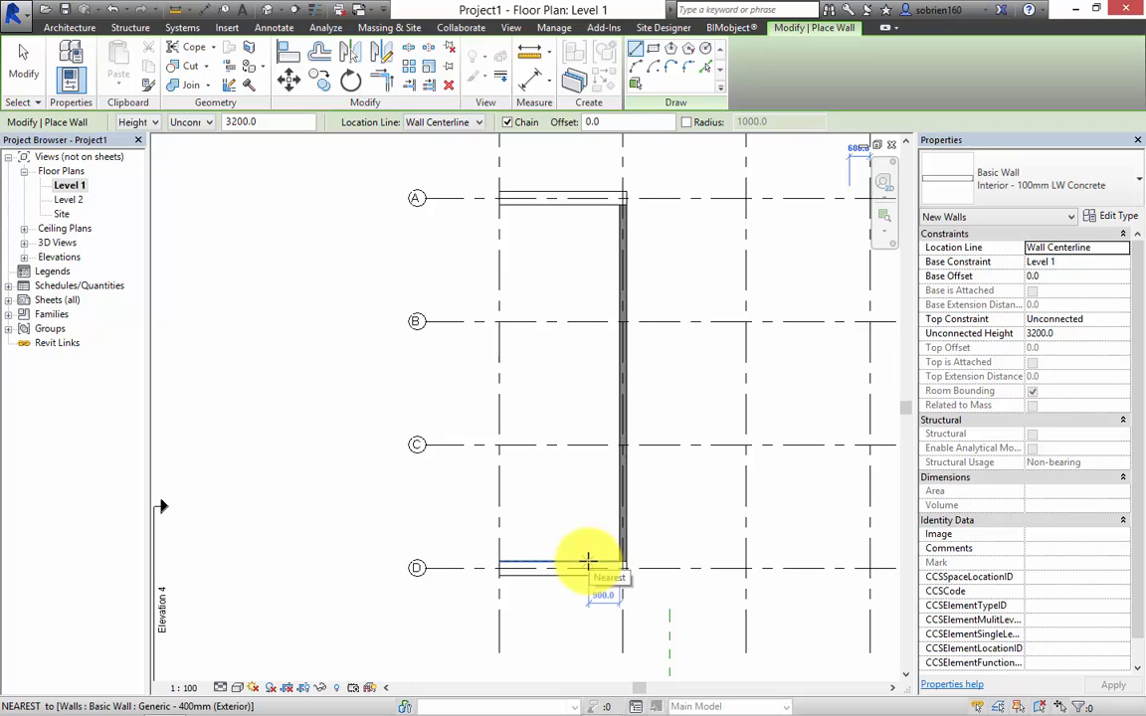
click(583, 563)
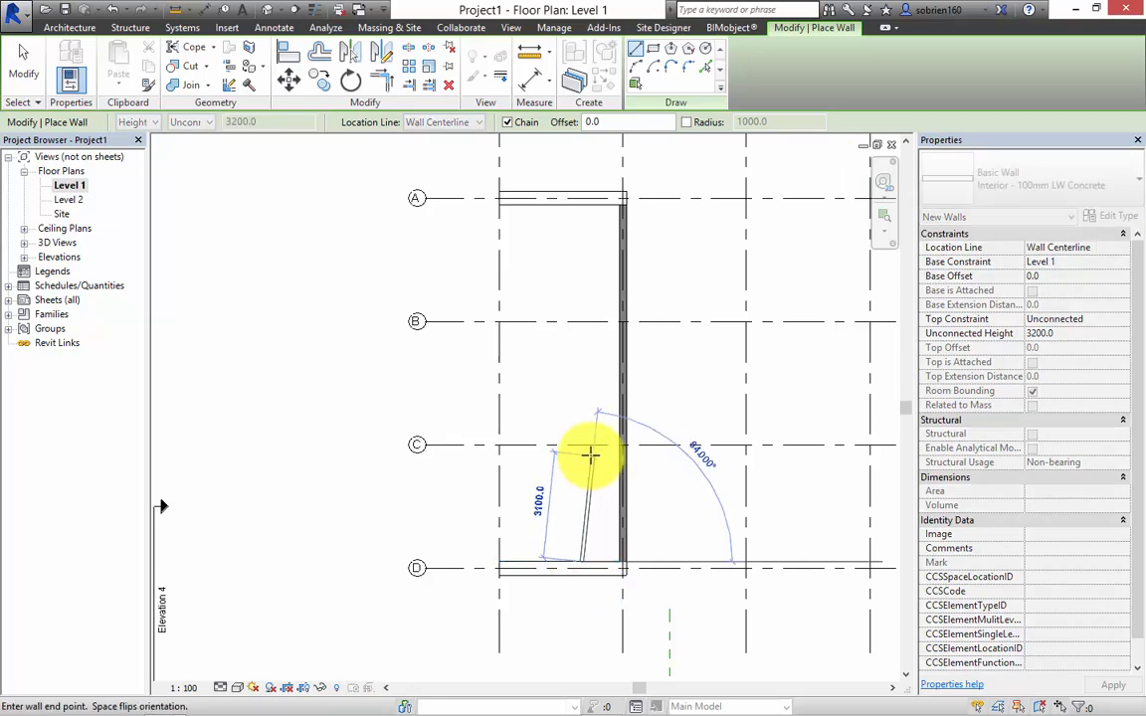
click(585, 323)
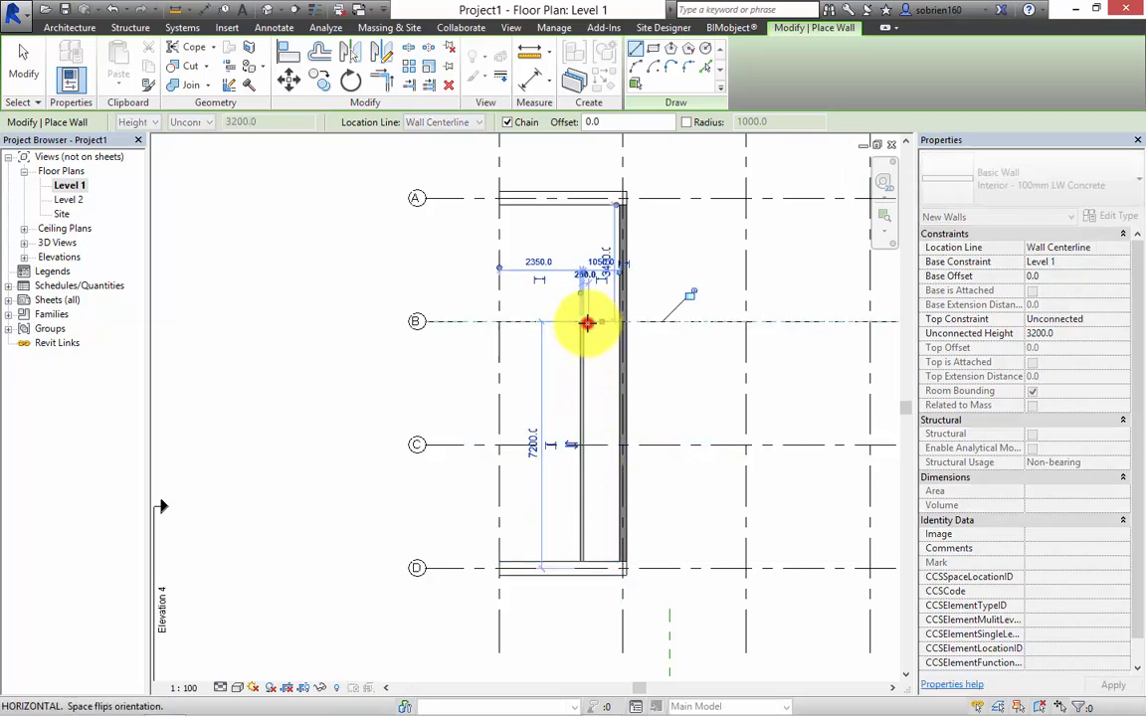
key(Escape)
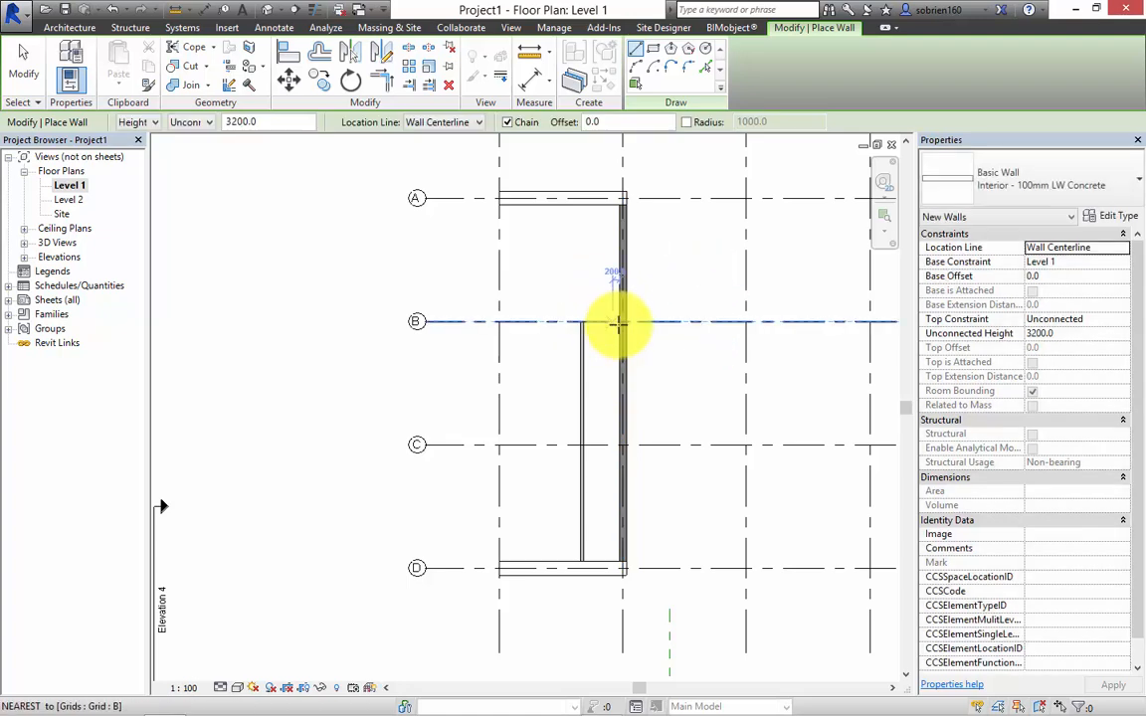
Step: Draw two Interior - 100mm LW Concrete walls to grid 1: along grid B from grid 2, and along grid C from the vertical partition
click(619, 323)
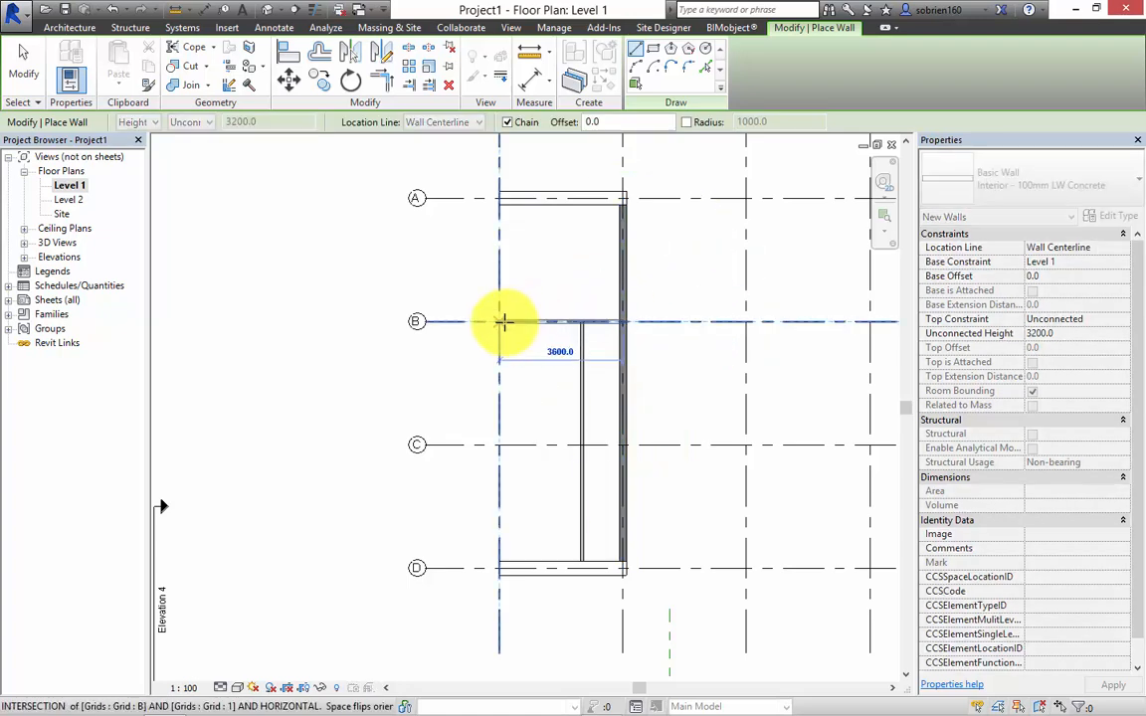
click(505, 321)
key(Escape)
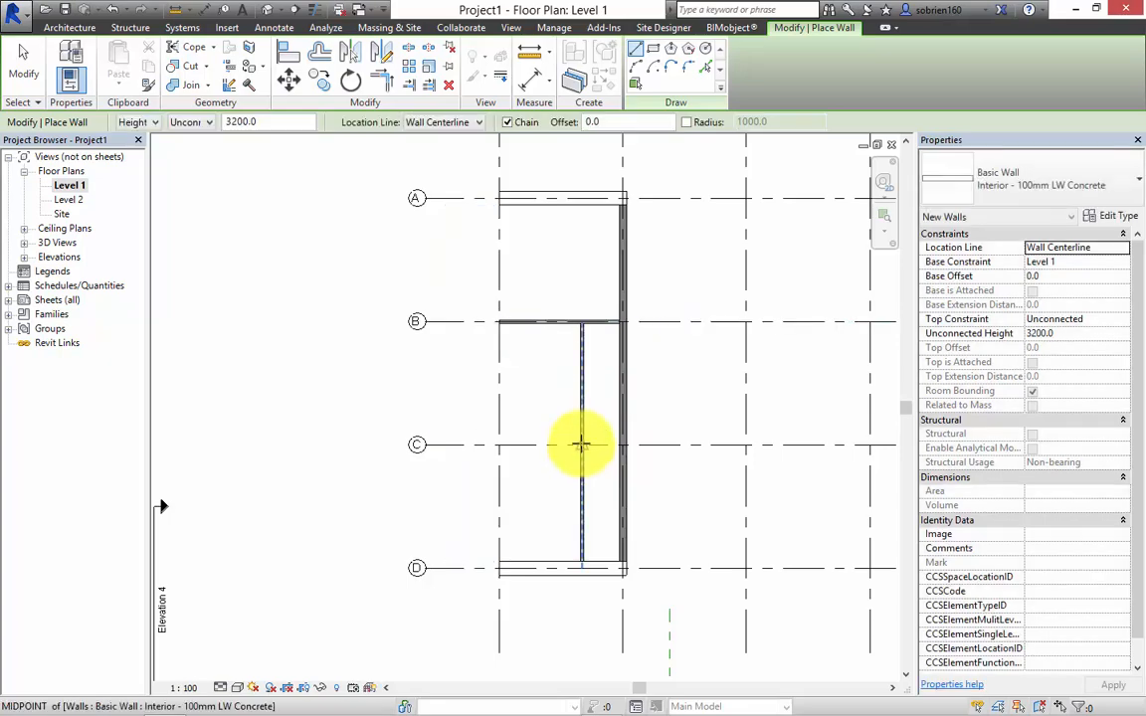
click(503, 445)
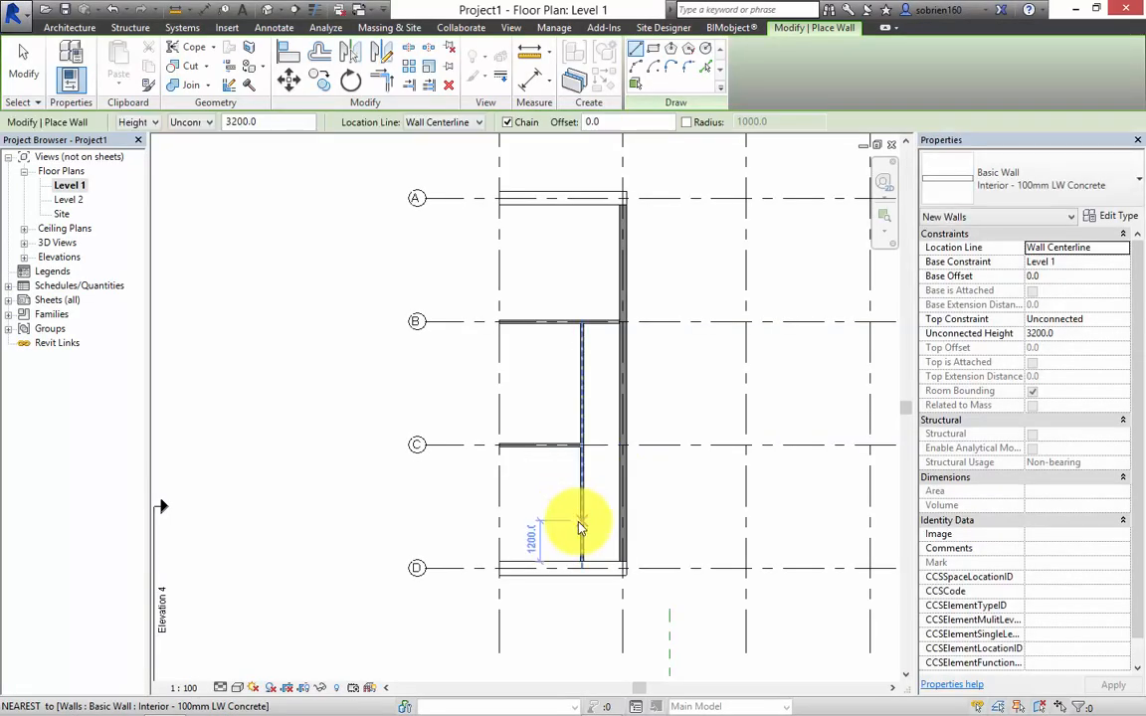
key(Escape)
key(Escape)
Step: Place four Int. Single-Flush 9x21M doors: one each in the grid D and grid B walls, and two in the vertical partition below grids B and C
middle_drag(537, 538, 622, 569)
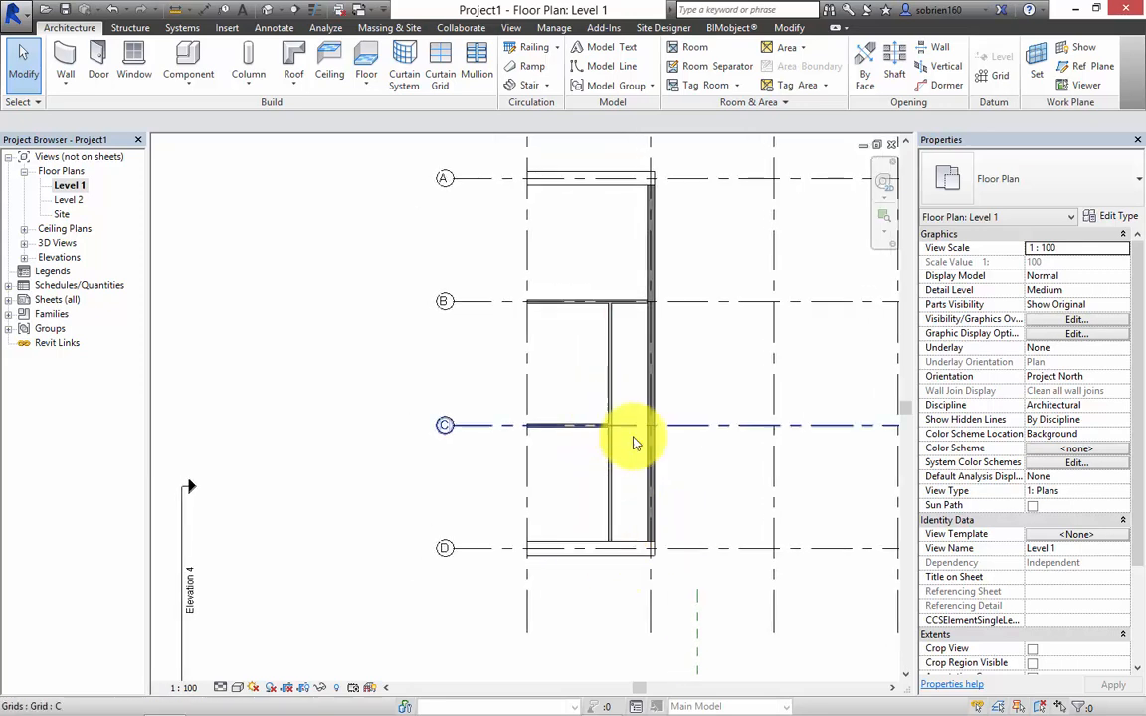
middle_drag(653, 551, 665, 553)
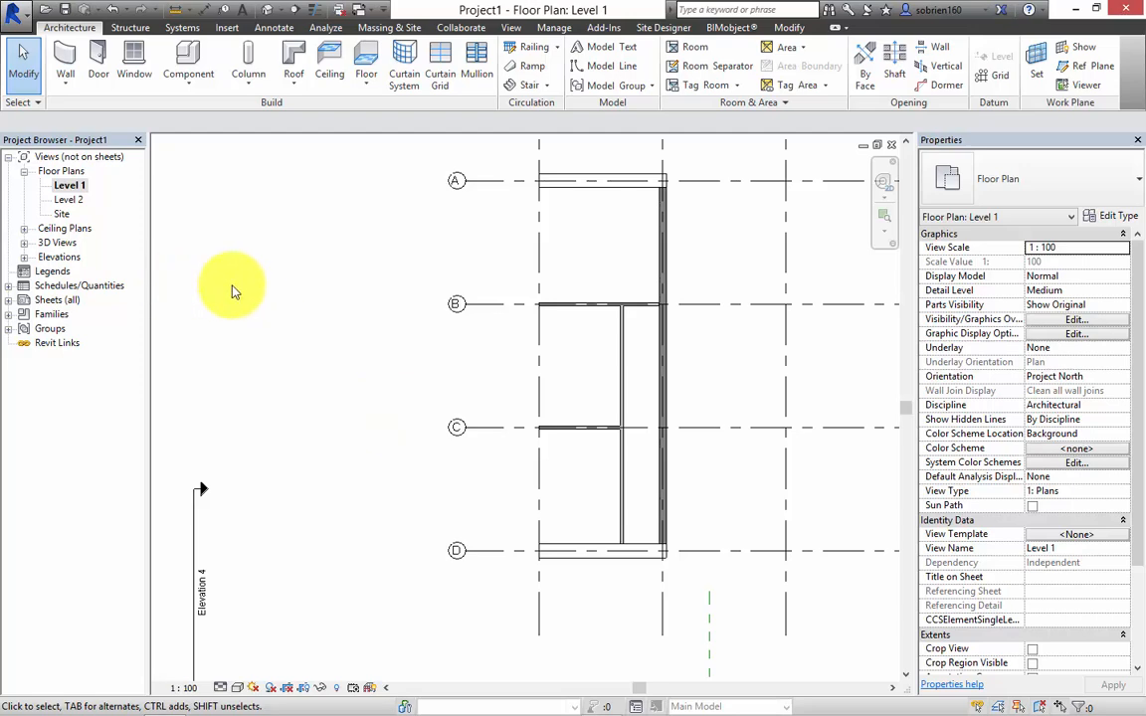
click(99, 66)
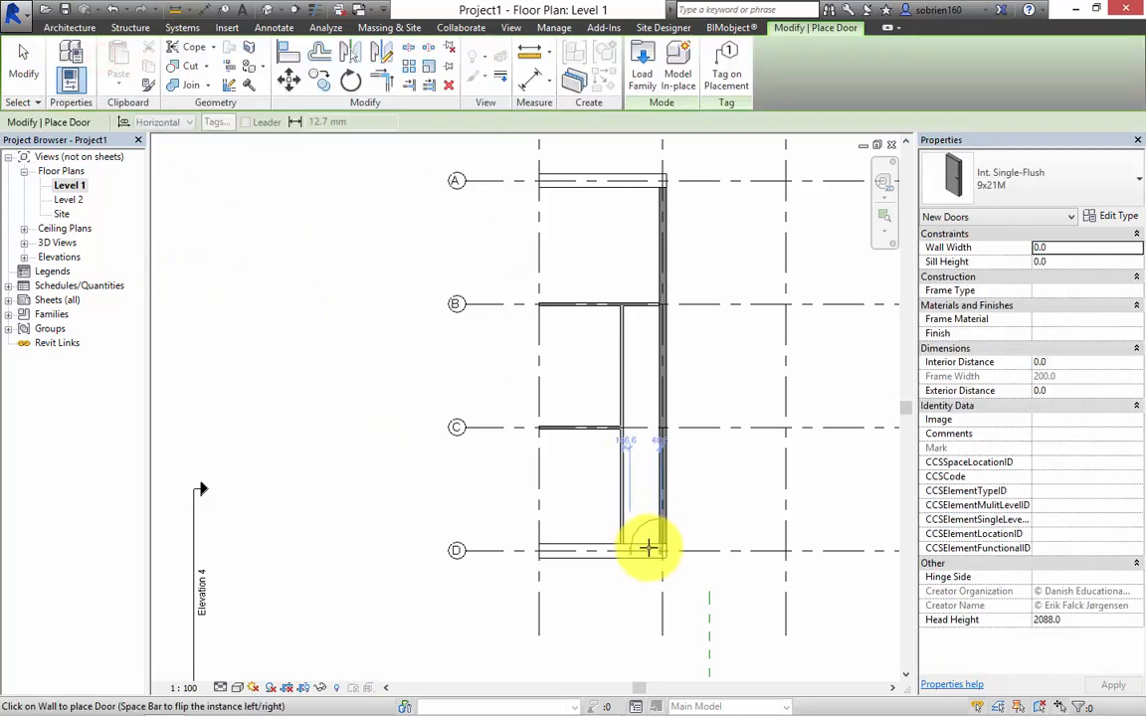
click(643, 548)
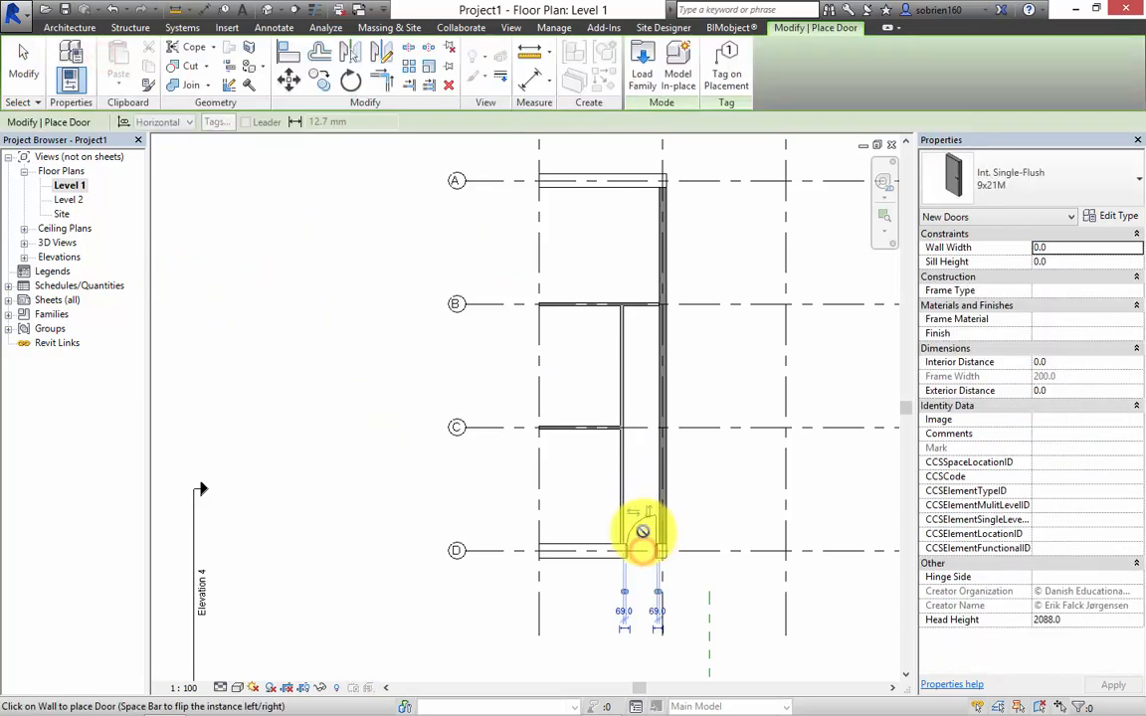
click(618, 455)
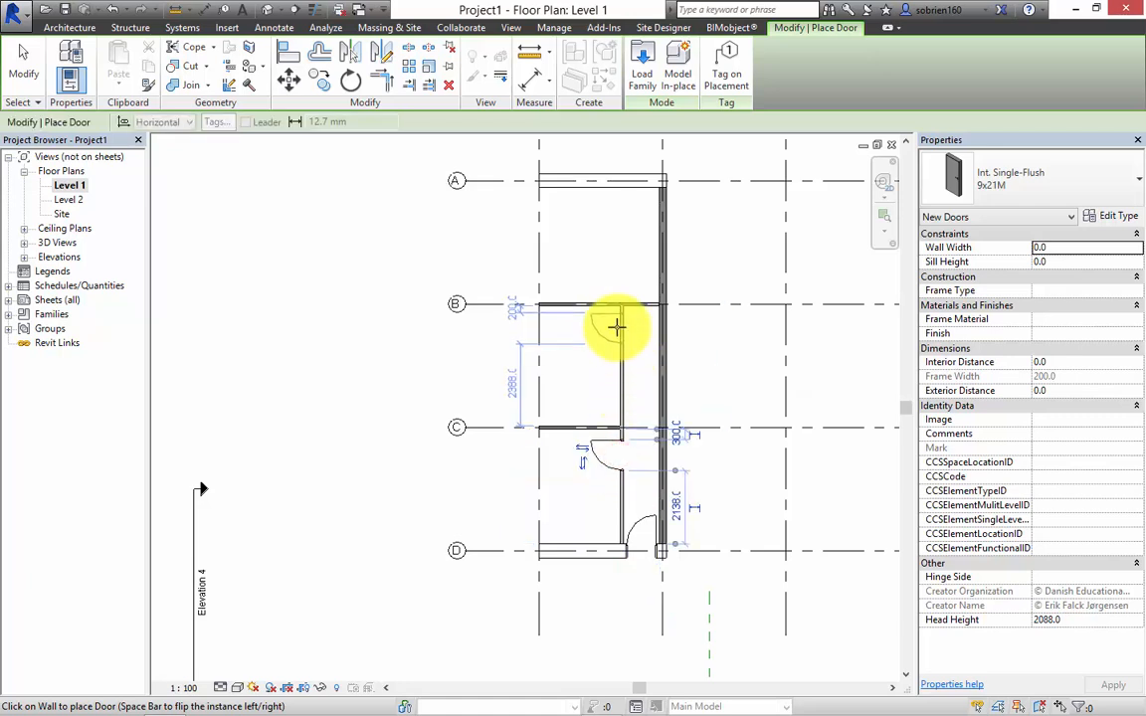
click(615, 328)
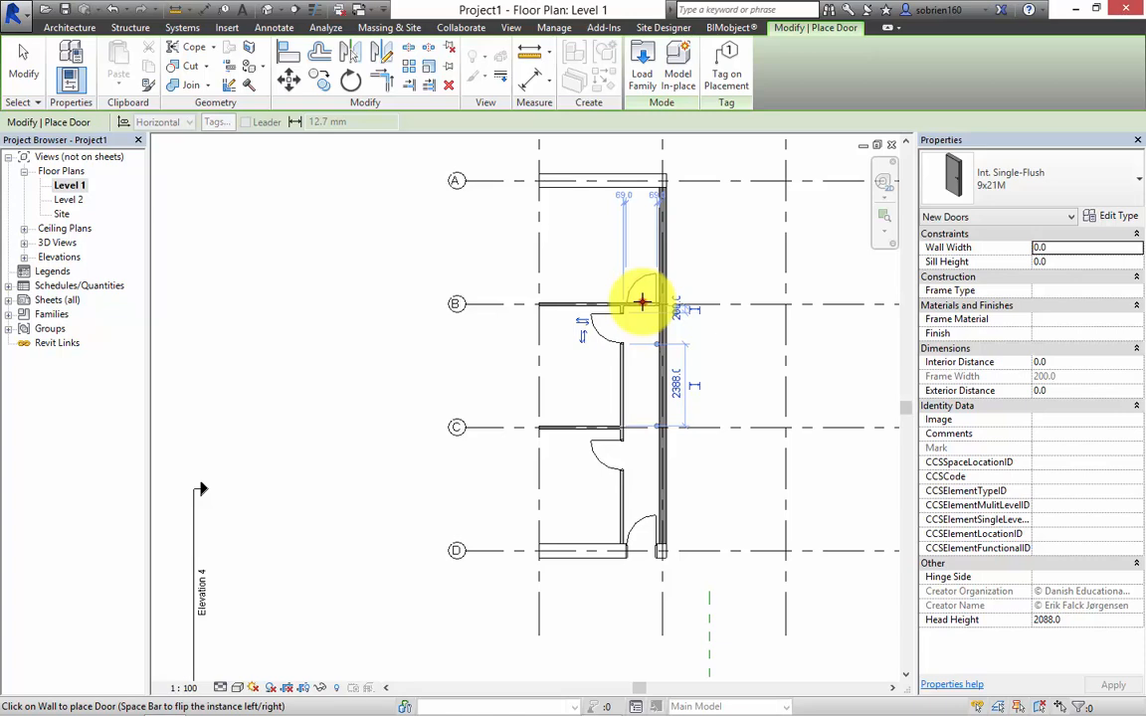
click(643, 301)
key(Escape)
key(Escape)
Step: Try selecting the terrace layout with a crossing window and with an enclosing window, clearing the selection each time
middle_drag(716, 434, 672, 491)
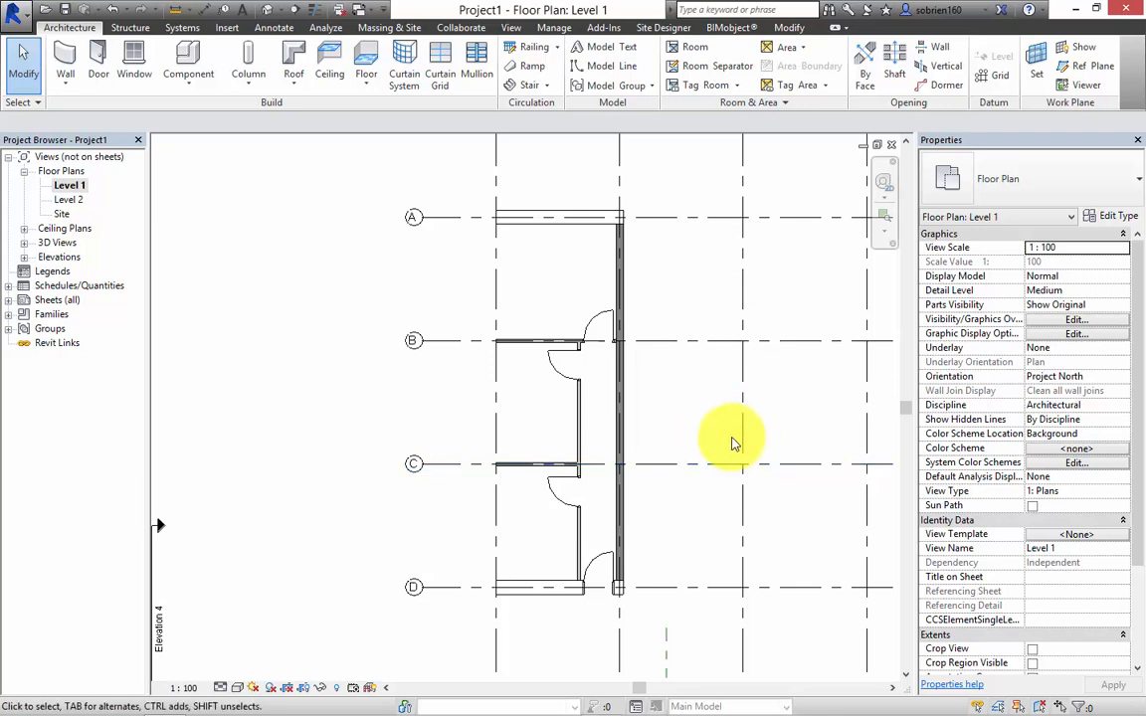
scroll(737, 453, down, 3)
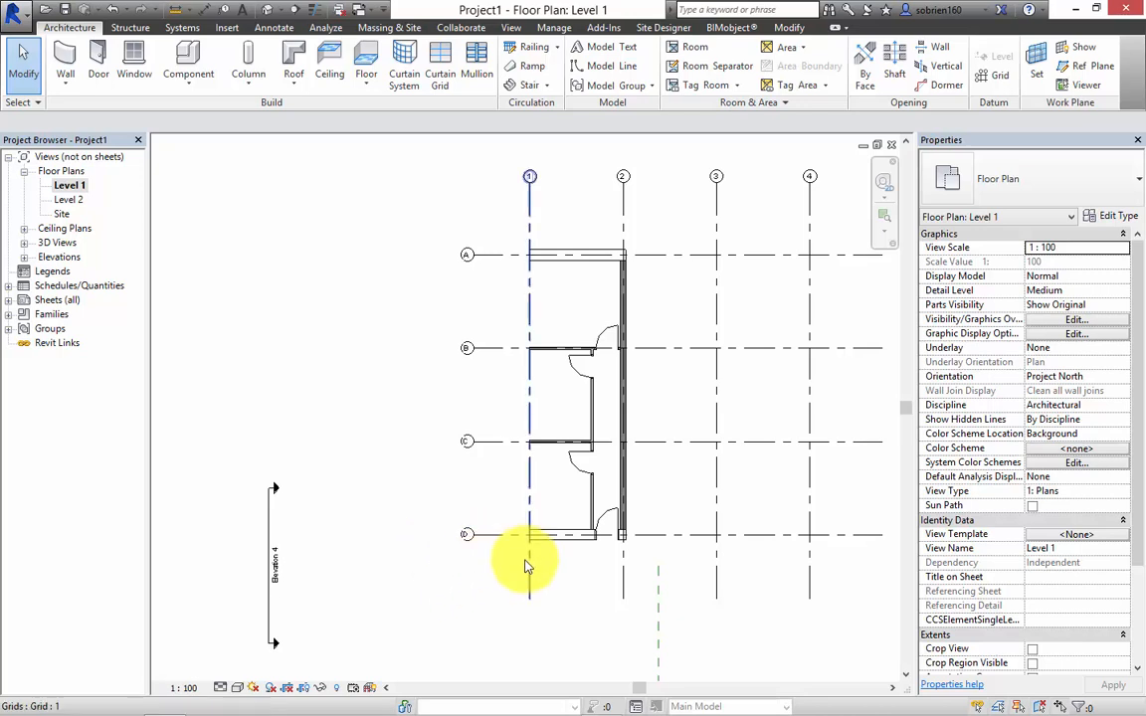
middle_drag(525, 569, 551, 584)
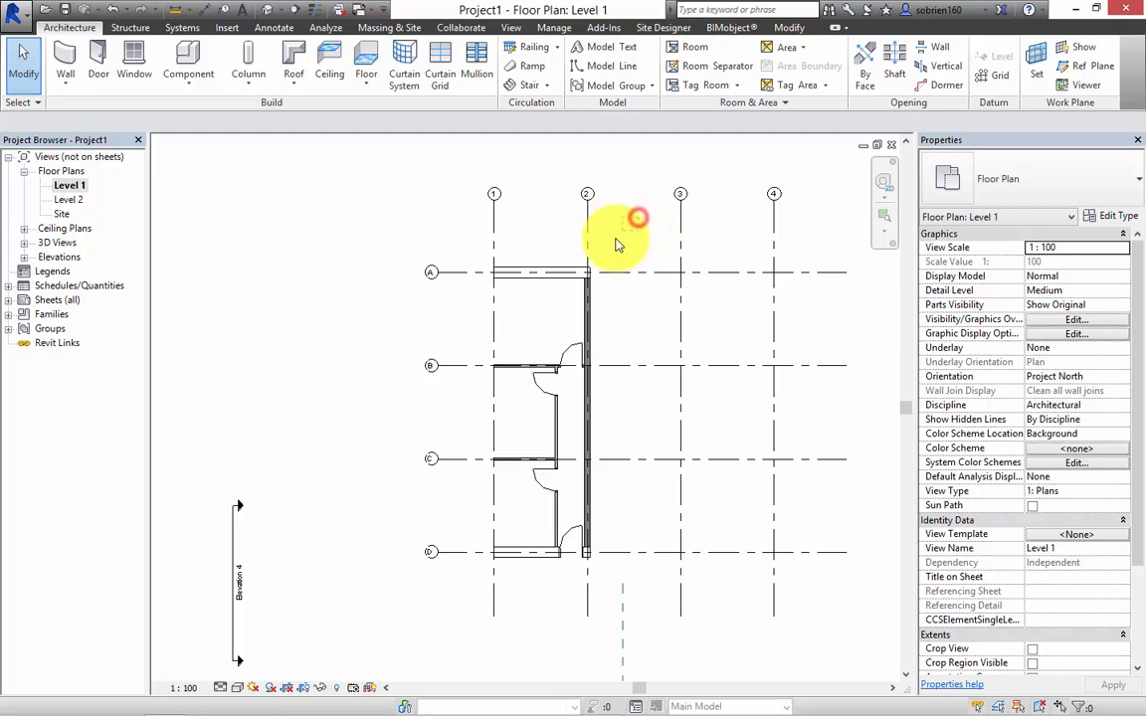
drag(636, 217, 467, 579)
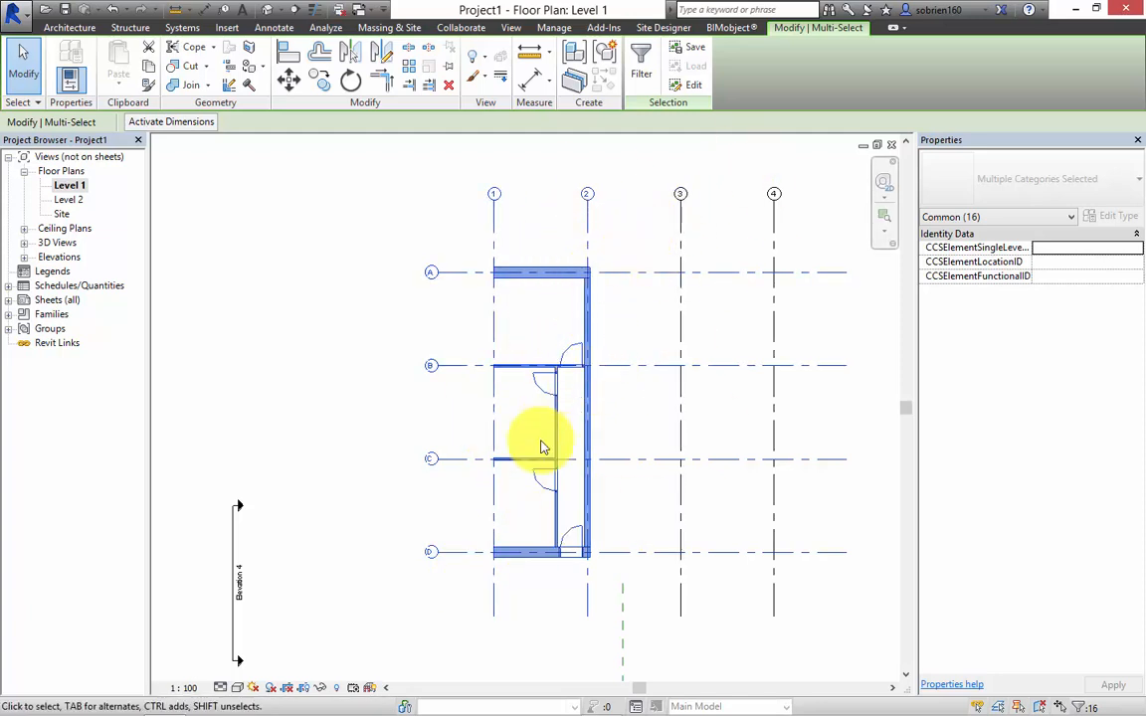
click(418, 639)
click(352, 598)
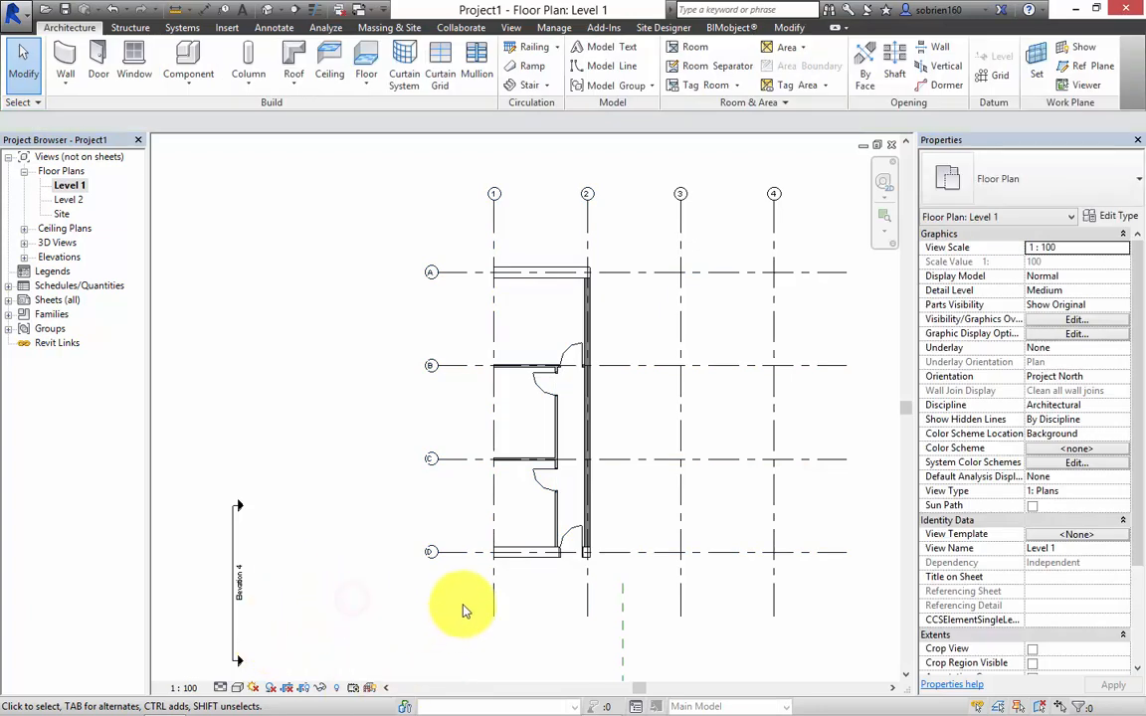
drag(468, 599, 633, 259)
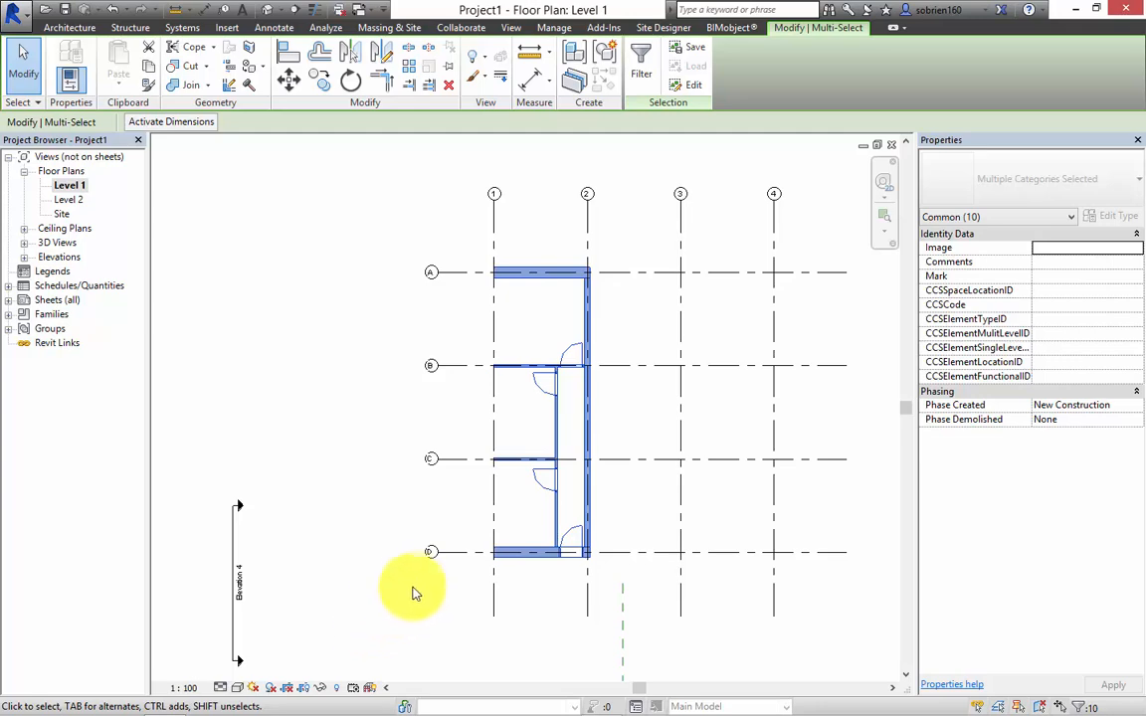
click(390, 607)
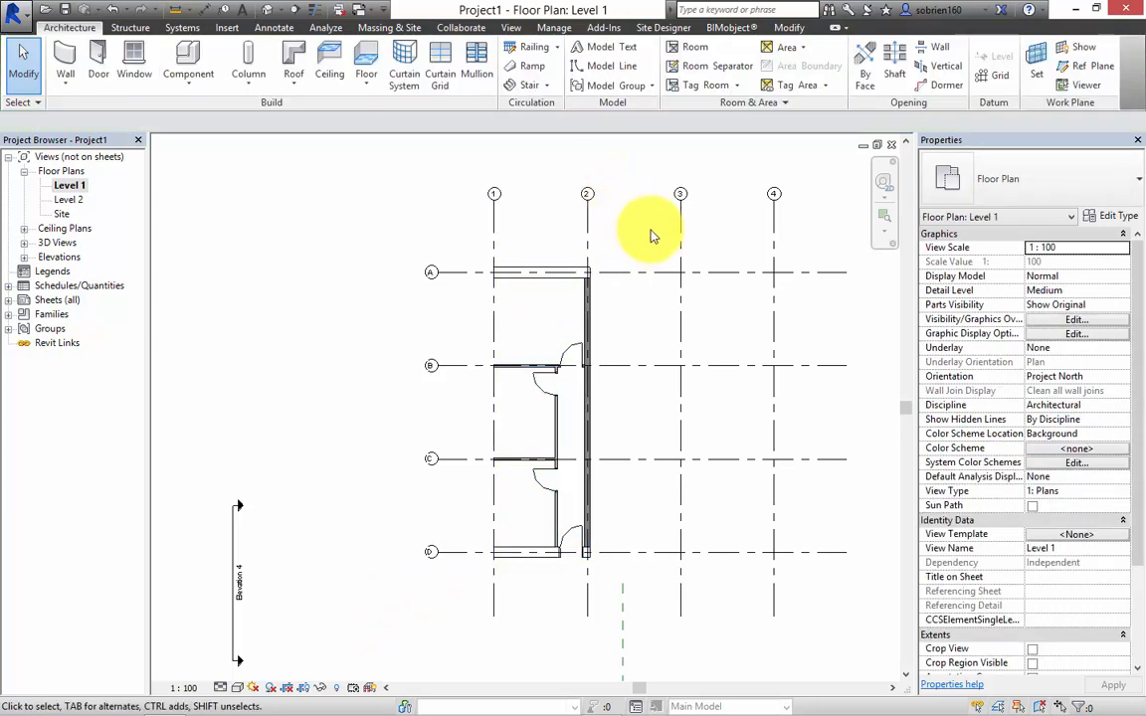
Step: Select the whole terrace layout with a crossing window and filter out the Grids category, keeping only Doors and Walls
drag(615, 252, 494, 570)
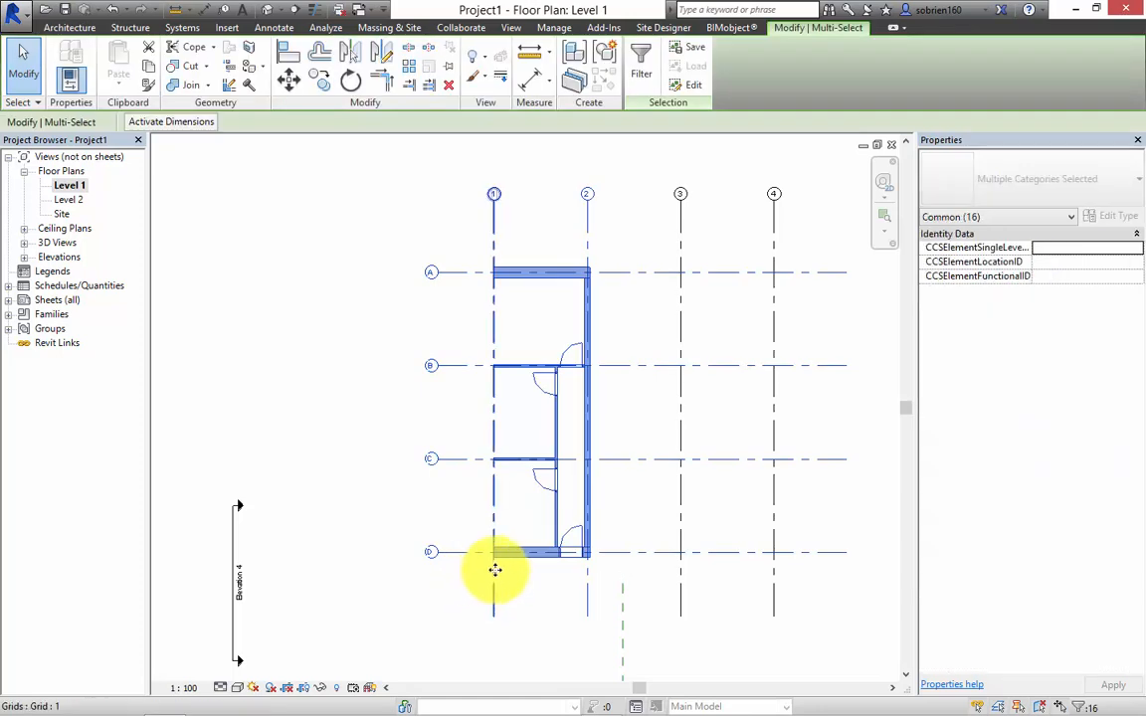
click(643, 70)
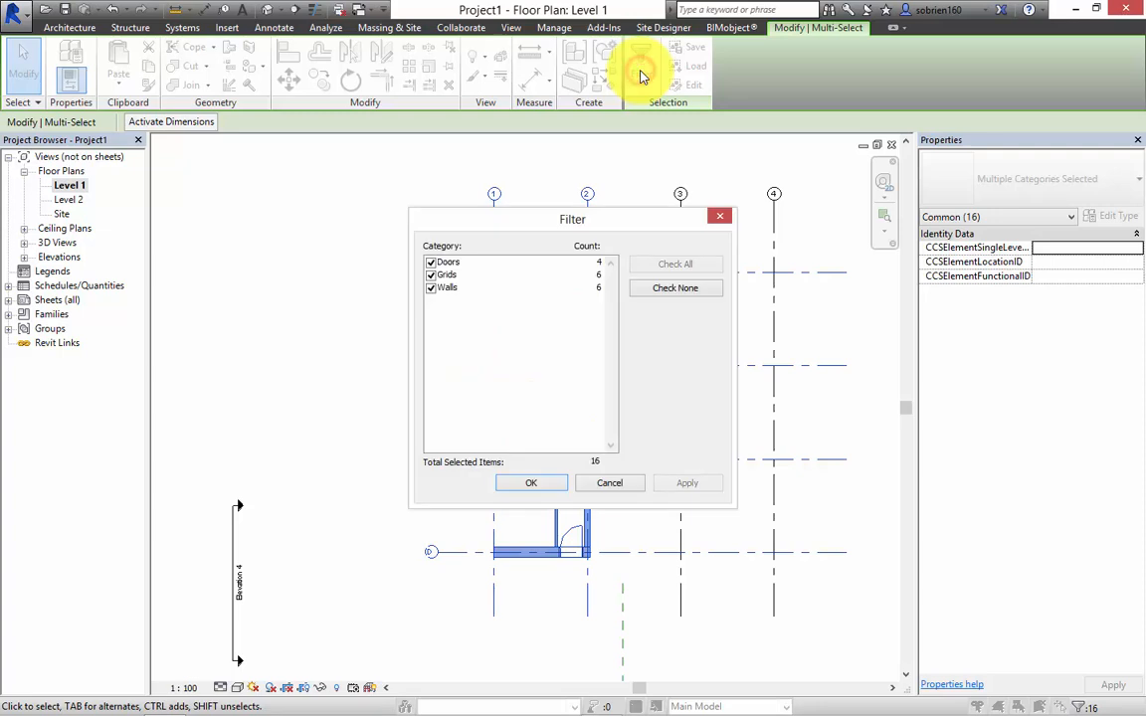
click(430, 274)
drag(597, 223, 955, 187)
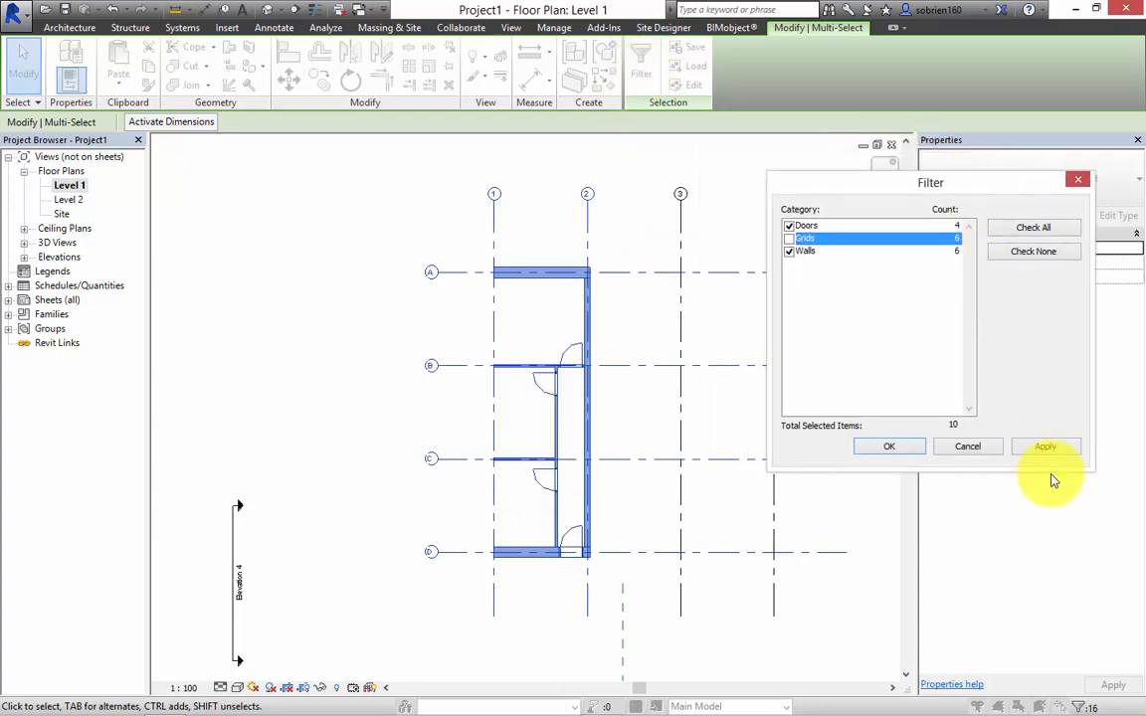
click(1058, 448)
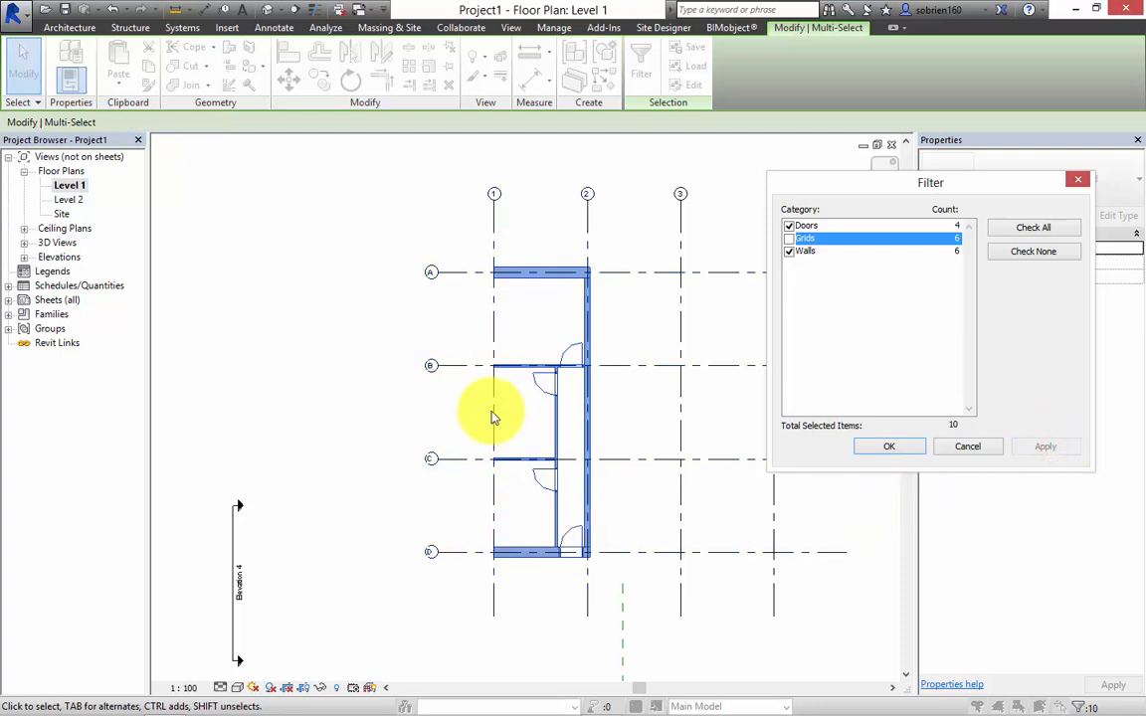
click(889, 447)
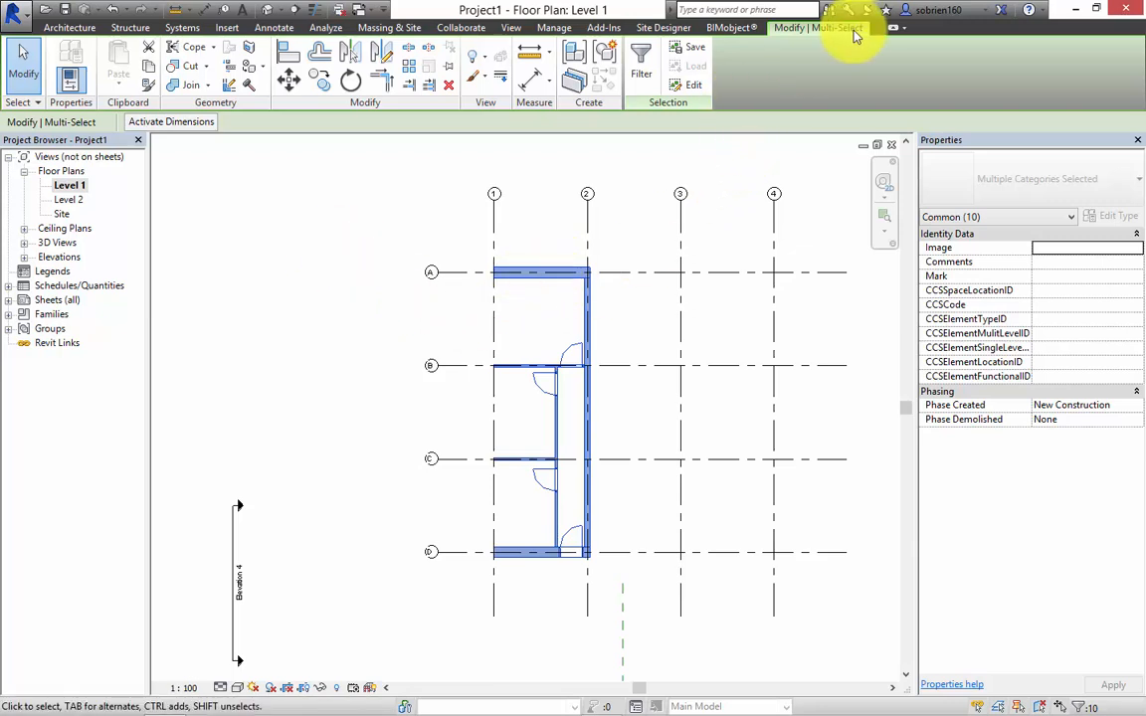
Step: Create a model group named "Terrace type 1" from the selected walls and doors, and check that it selects as one object
click(607, 56)
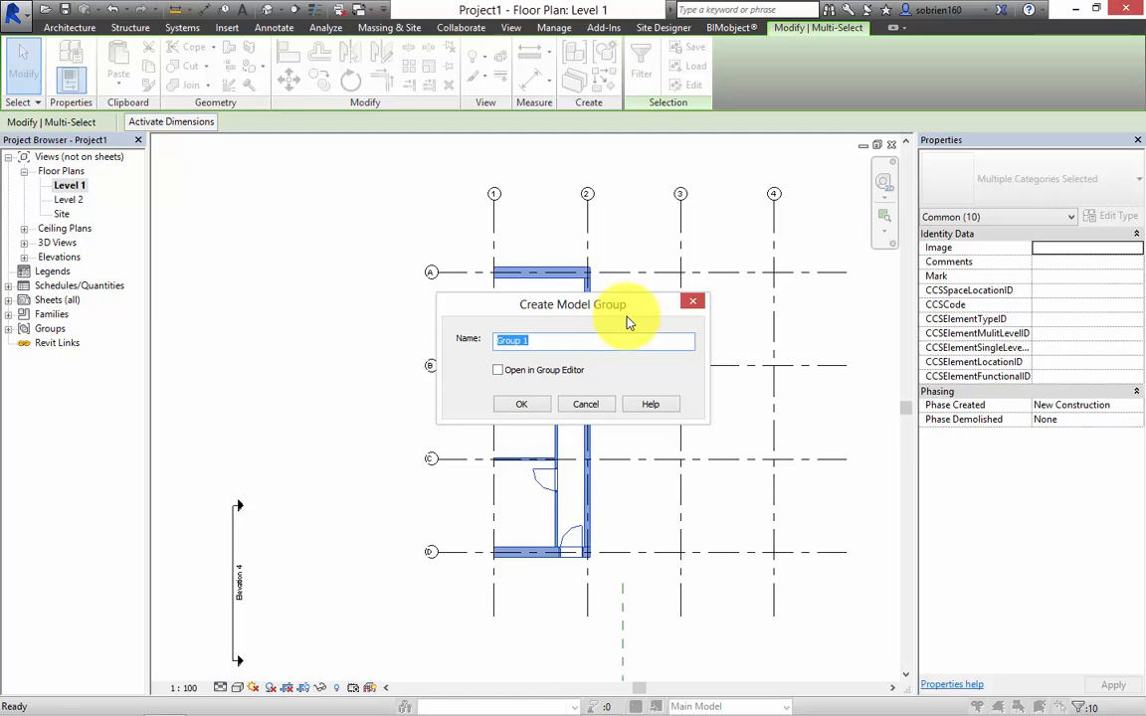
text(Terrace type 1)
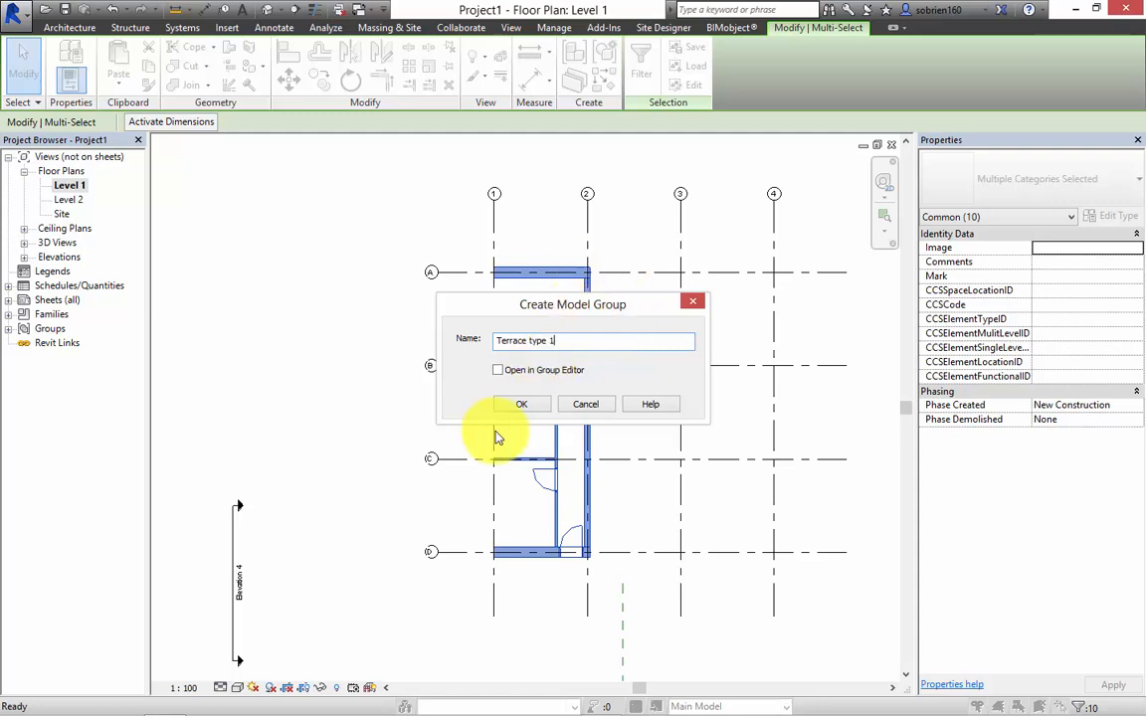
click(524, 407)
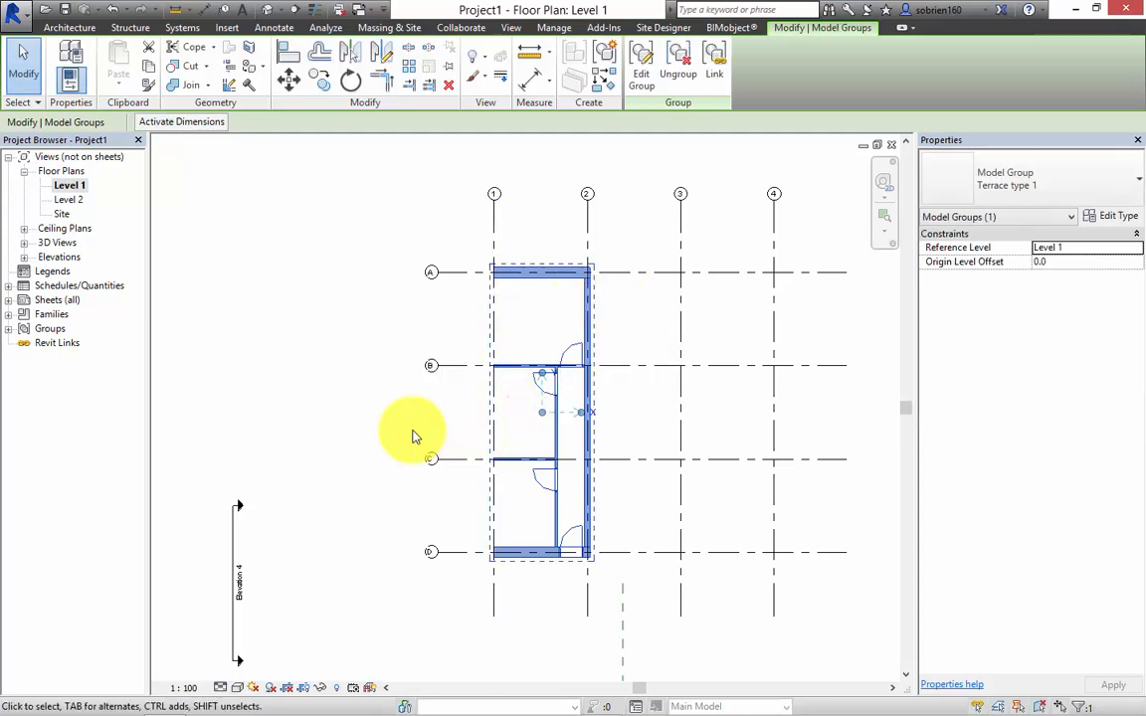
click(468, 604)
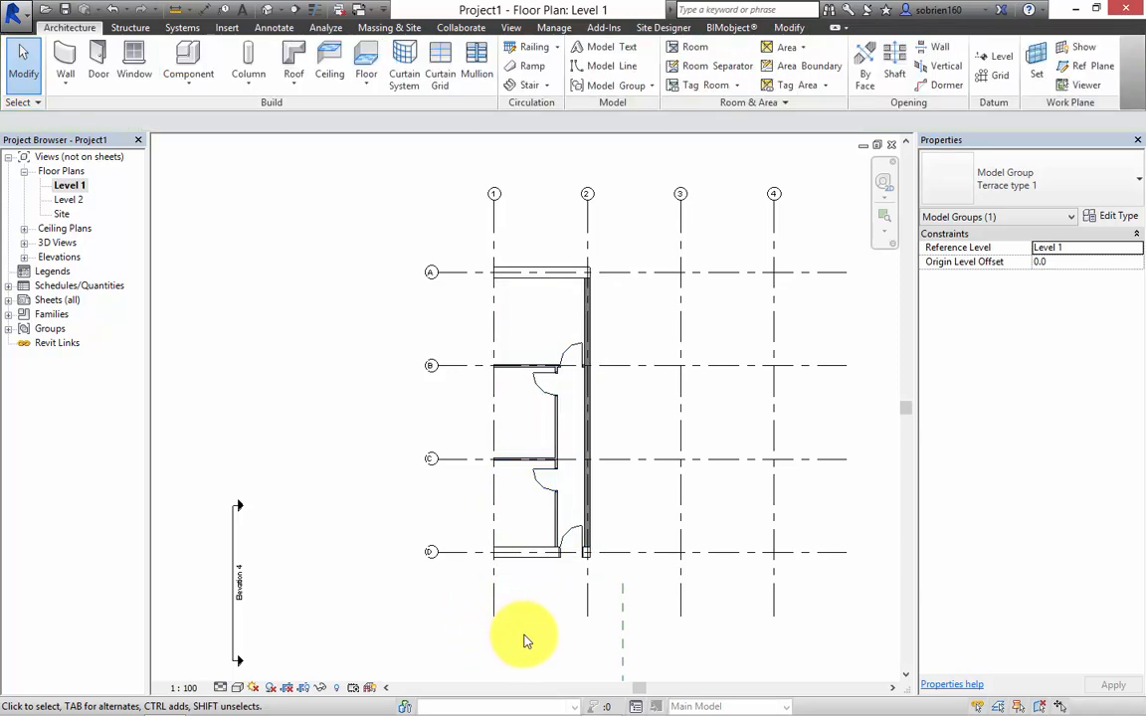
click(559, 554)
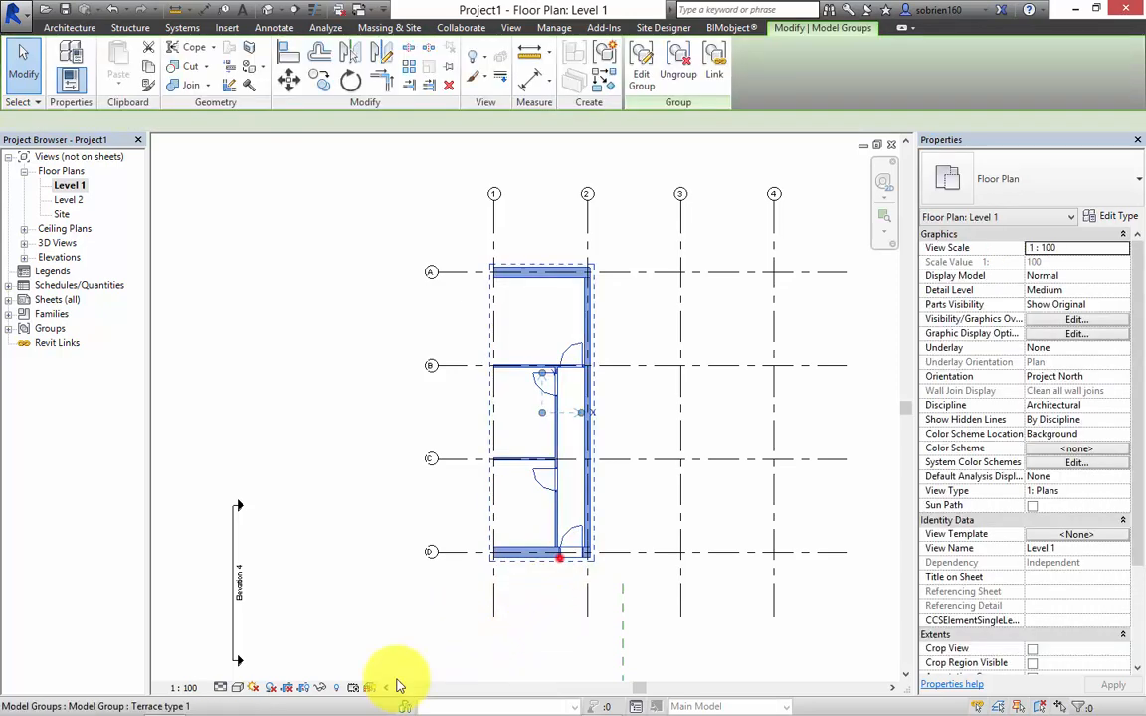
Step: Copy the Terrace type 1 group from grid 1 to grids 2, 3 and 4, making three adjacent units
click(303, 475)
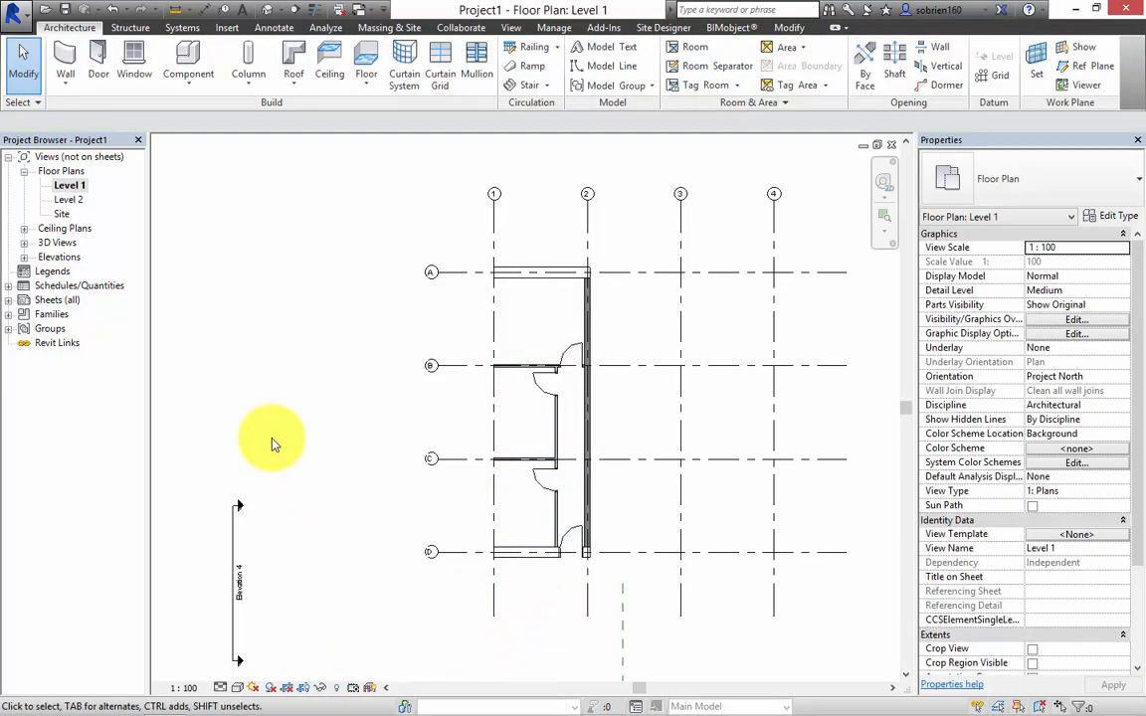
click(519, 566)
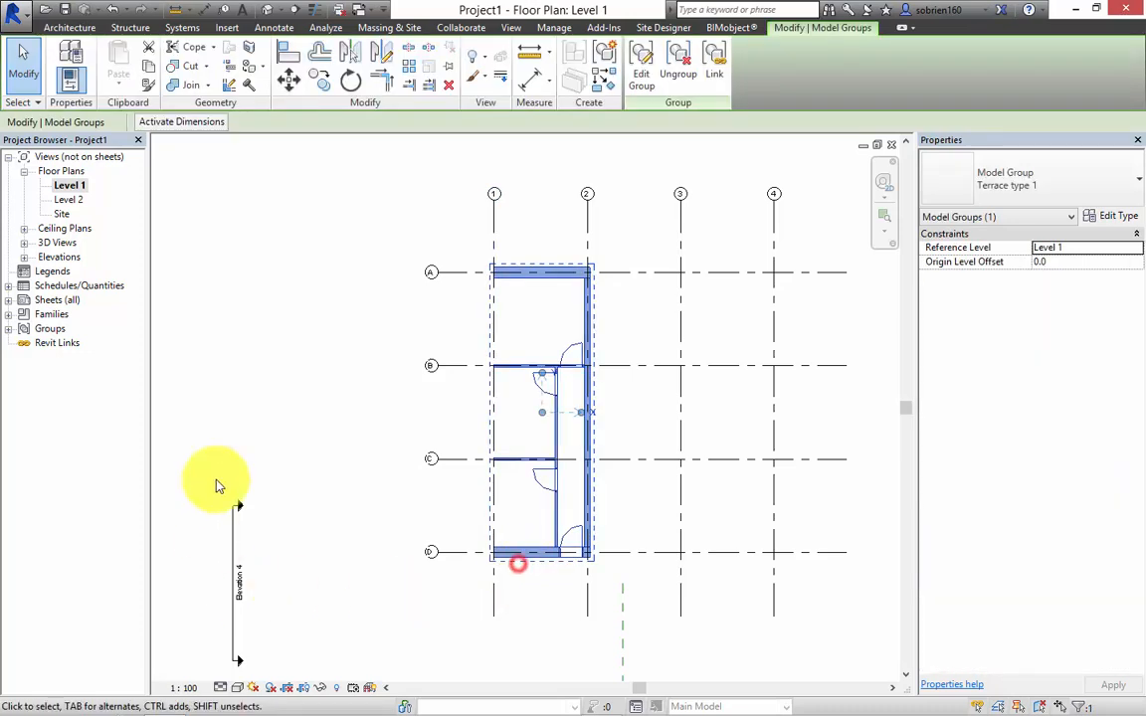
click(319, 81)
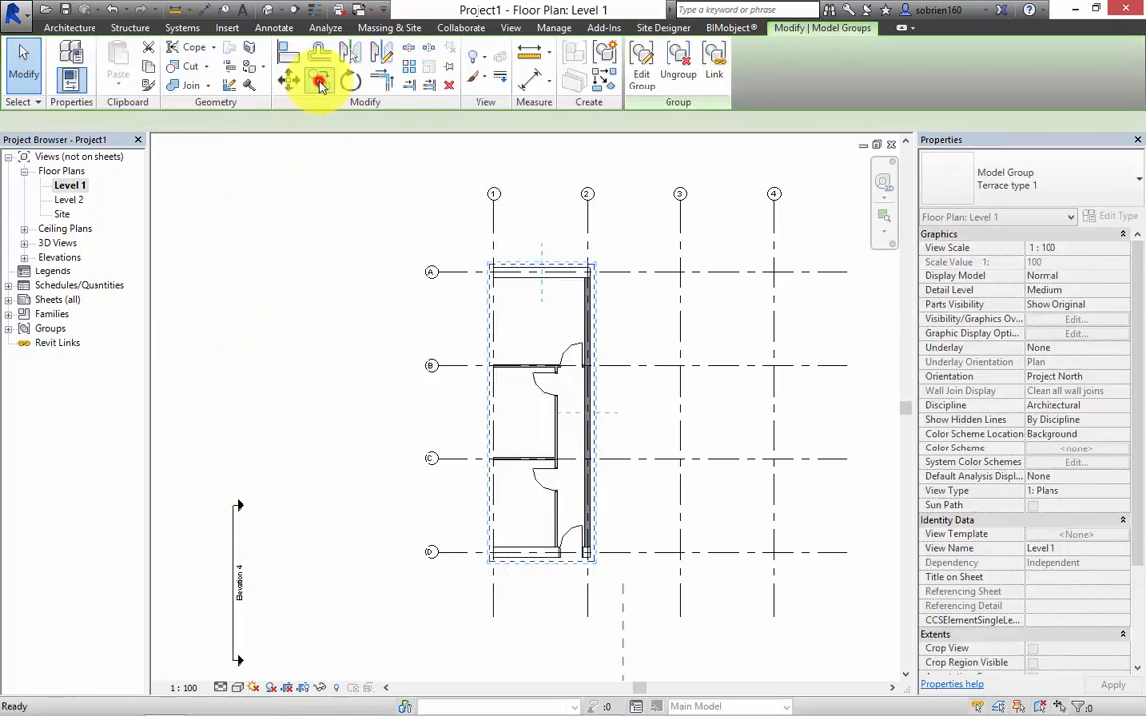
click(492, 211)
click(587, 213)
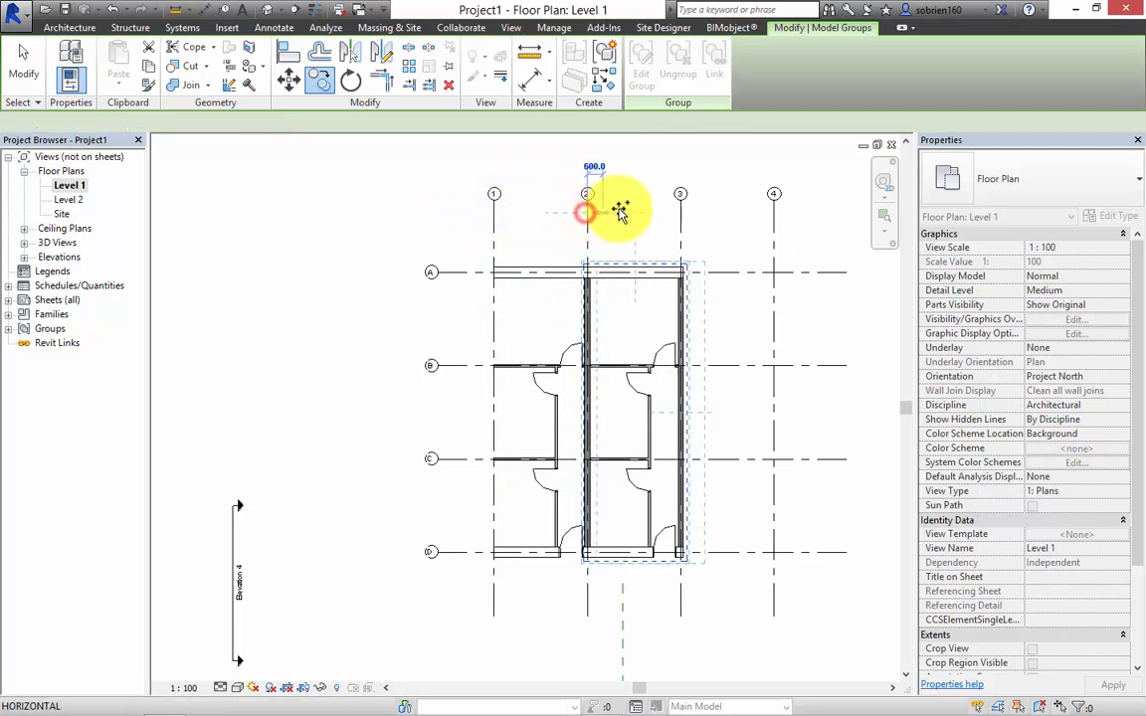
click(680, 213)
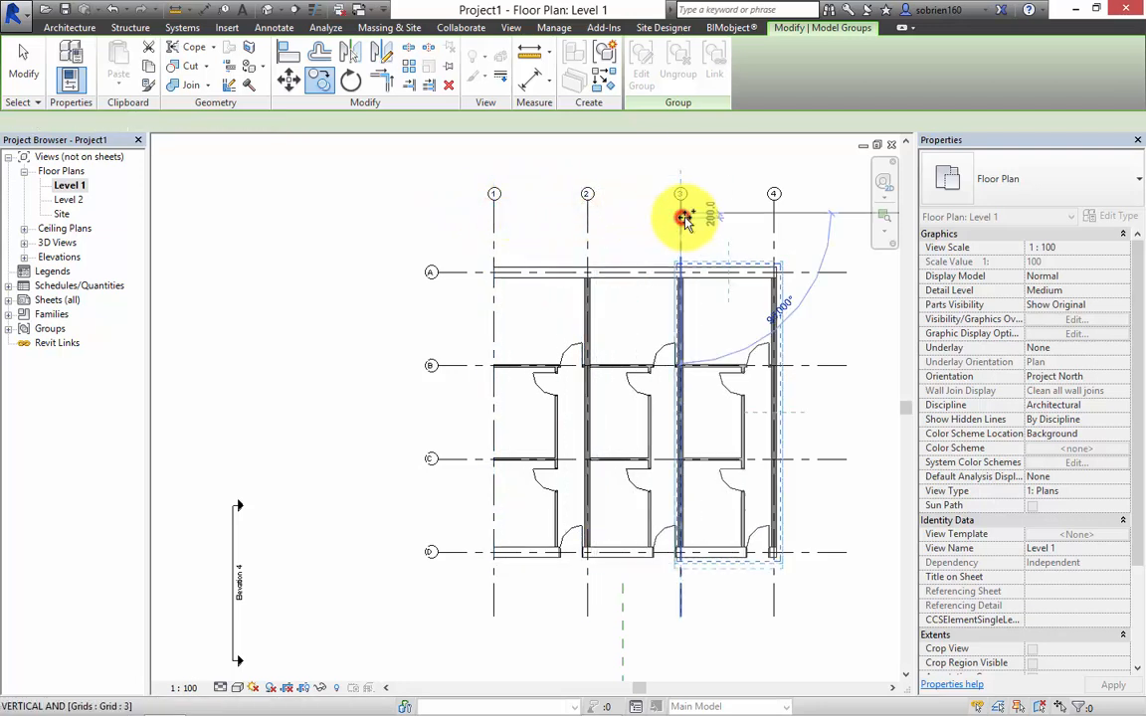
click(773, 216)
key(Escape)
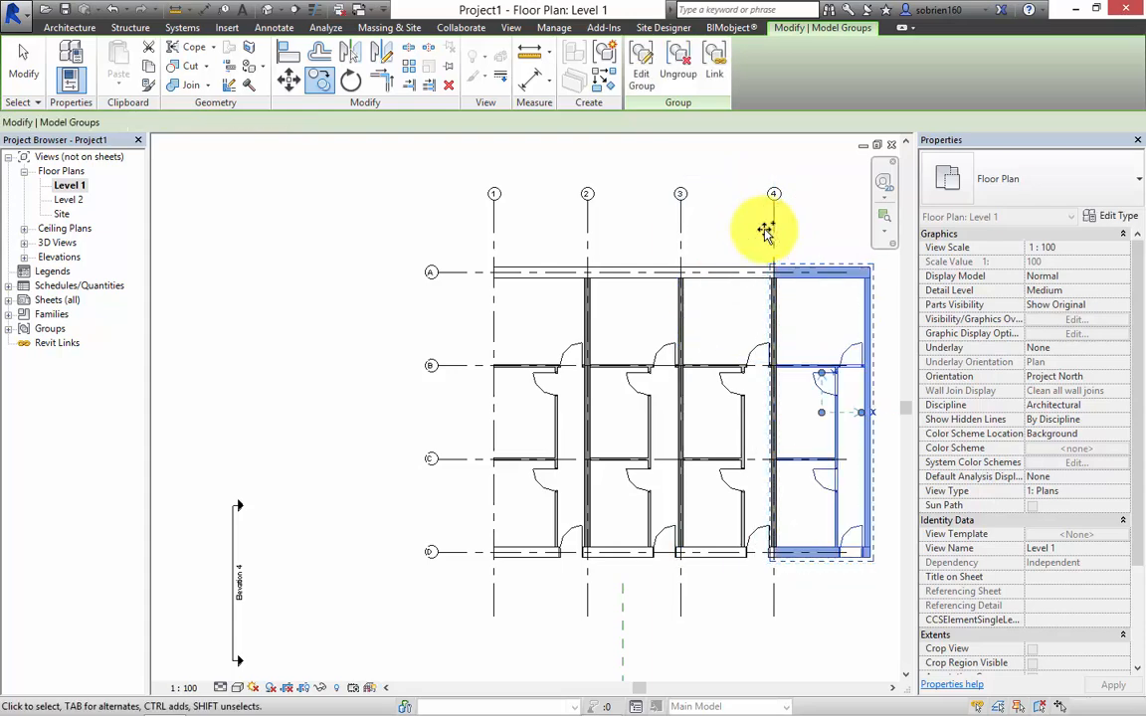
key(Escape)
Step: Examine the wall junctions between the copied terrace units and look over the whole row against the grid
middle_drag(780, 306, 699, 308)
scroll(731, 284, up, 2)
scroll(823, 260, up, 5)
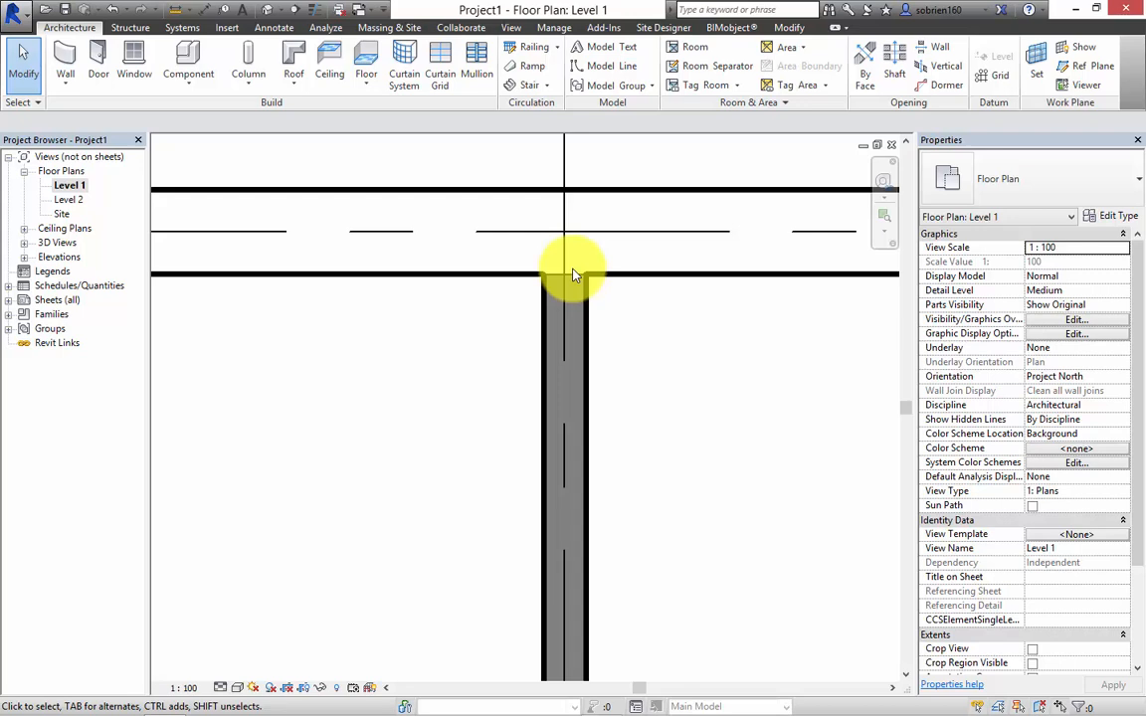
scroll(525, 281, down, 6)
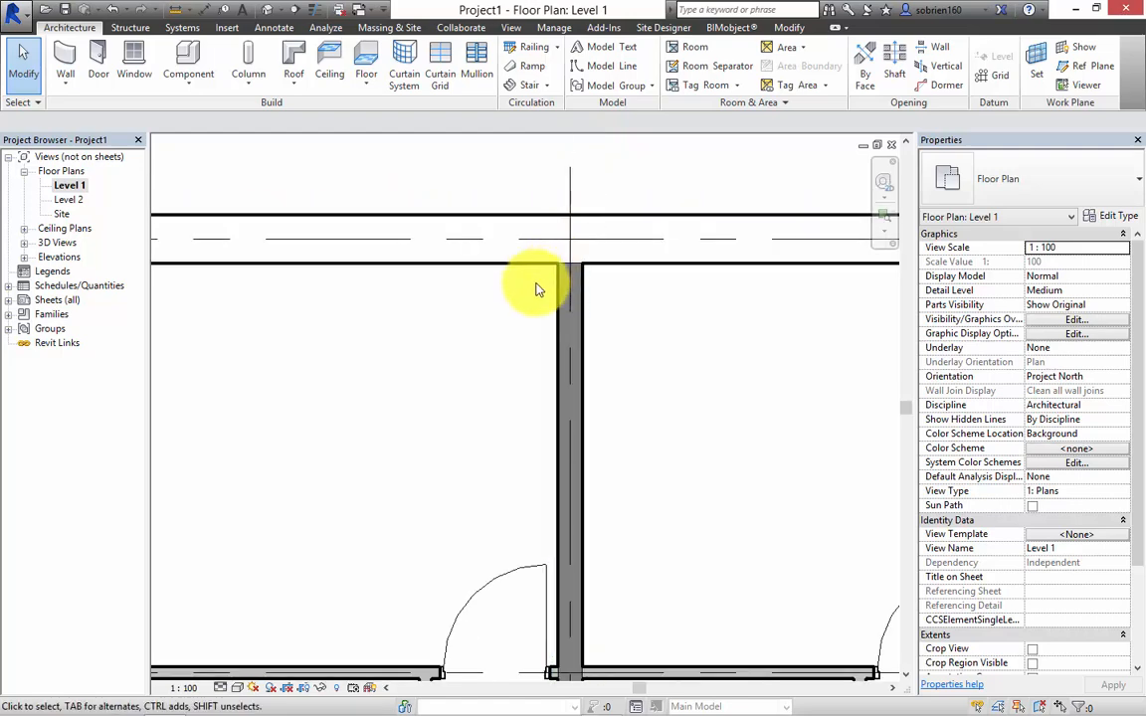
scroll(637, 248, up, 2)
scroll(540, 379, down, 2)
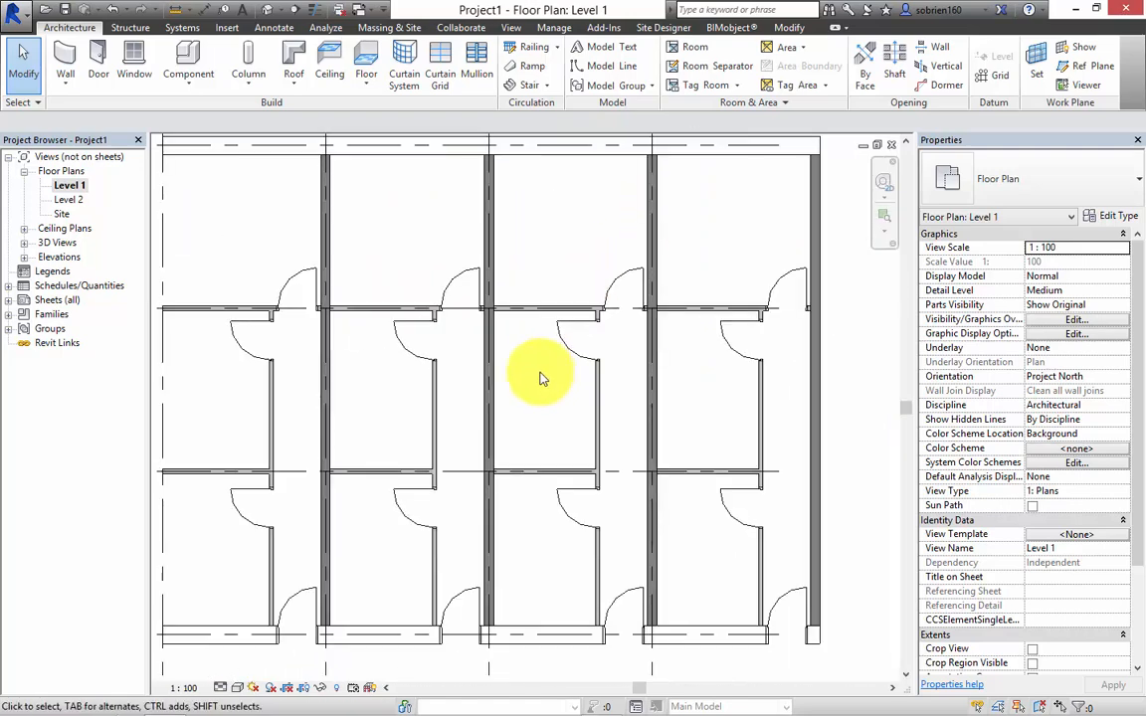
mouse_move(762, 231)
middle_down()
mouse_move(842, 218)
mouse_move(749, 225)
middle_up()
scroll(696, 253, down, 3)
middle_drag(685, 271, 660, 375)
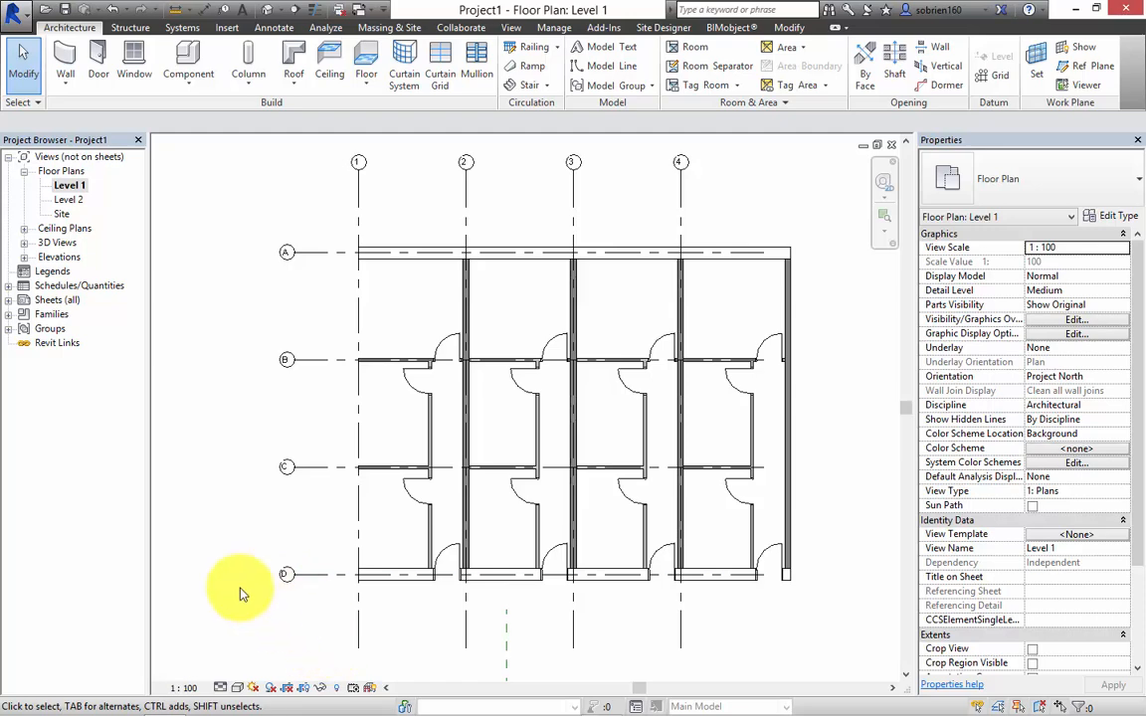
middle_drag(242, 595, 248, 570)
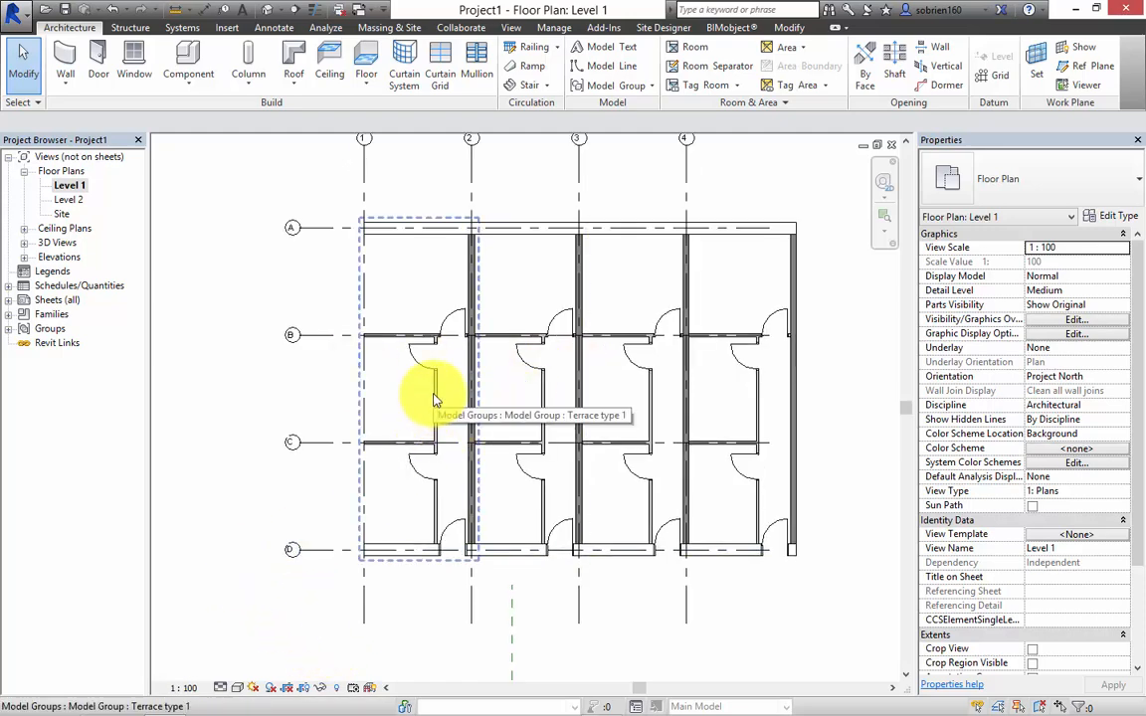
middle_drag(486, 397, 449, 528)
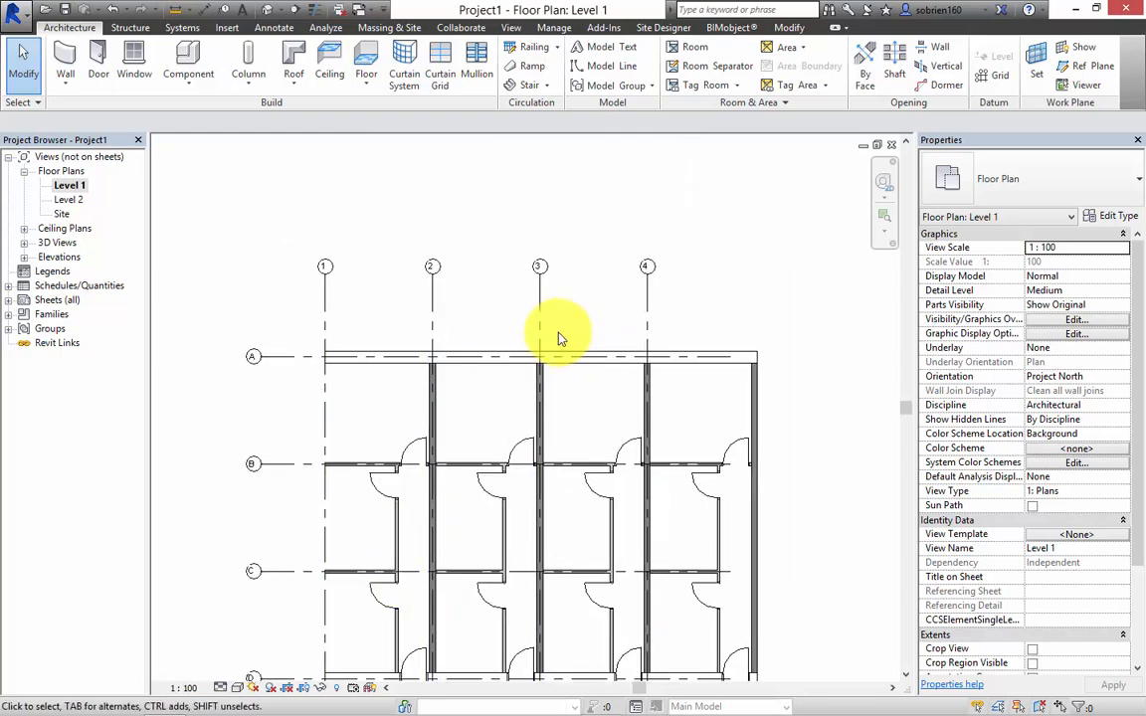
middle_drag(559, 339, 511, 215)
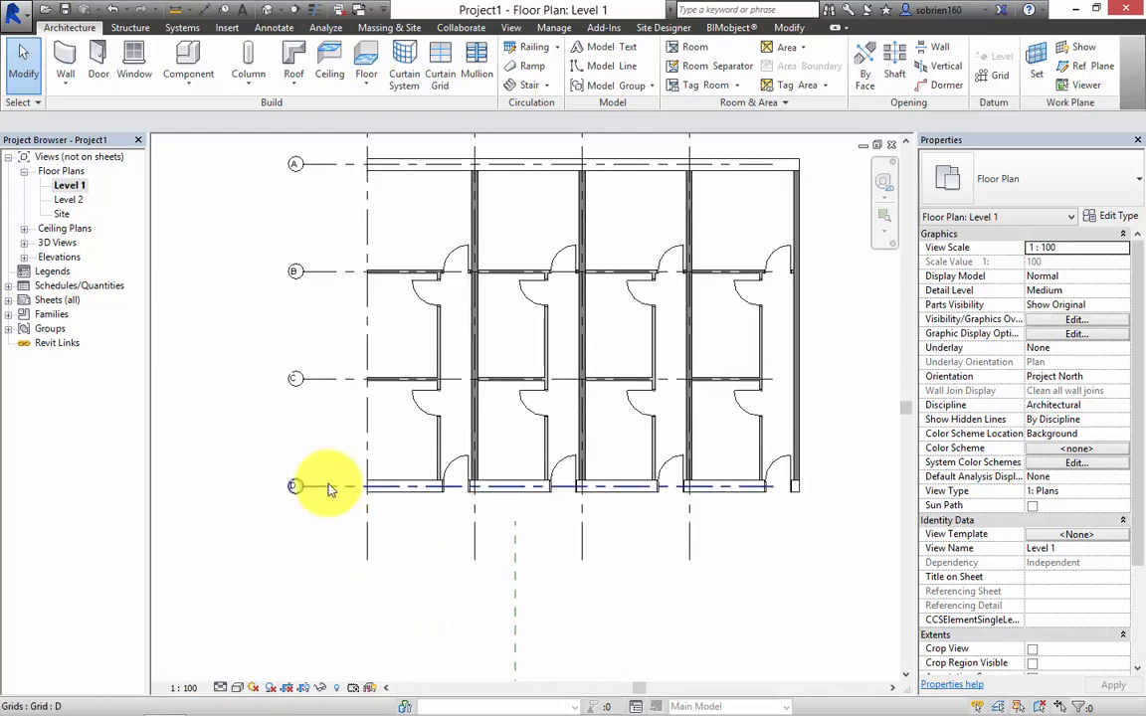
Step: Edit the group at grid 1 and draw an Interior - 100mm LW Concrete wall from the partition to grid 1, about 1400 mm above grid C
scroll(384, 422, up, 4)
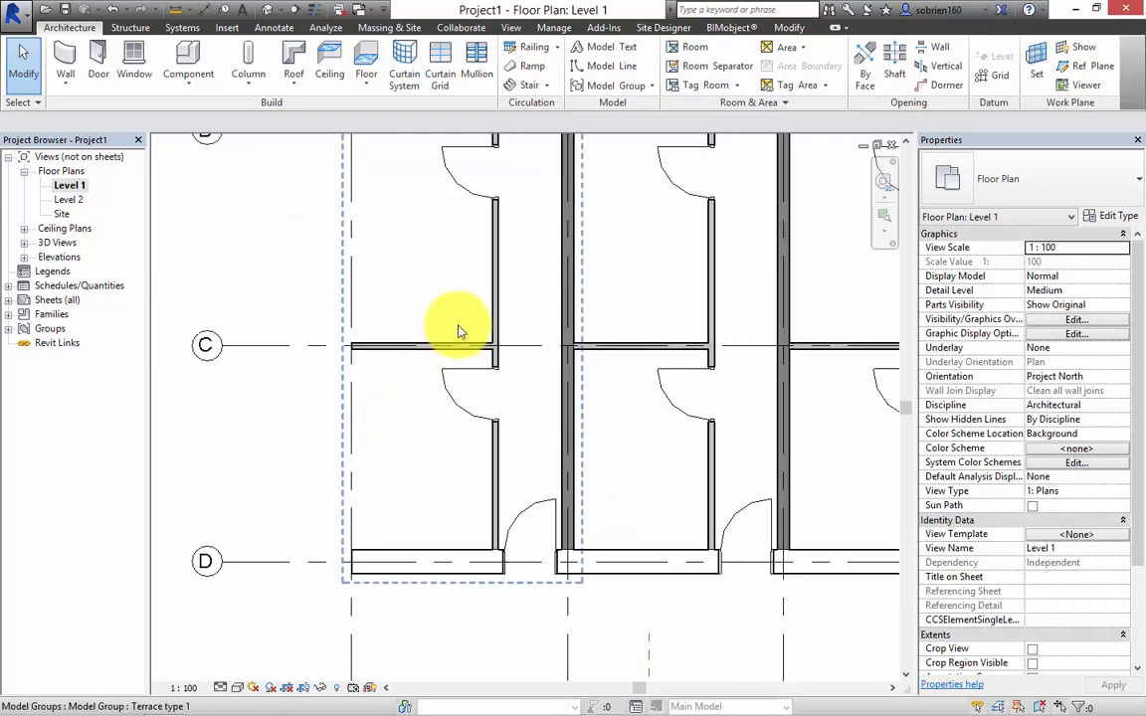
click(487, 248)
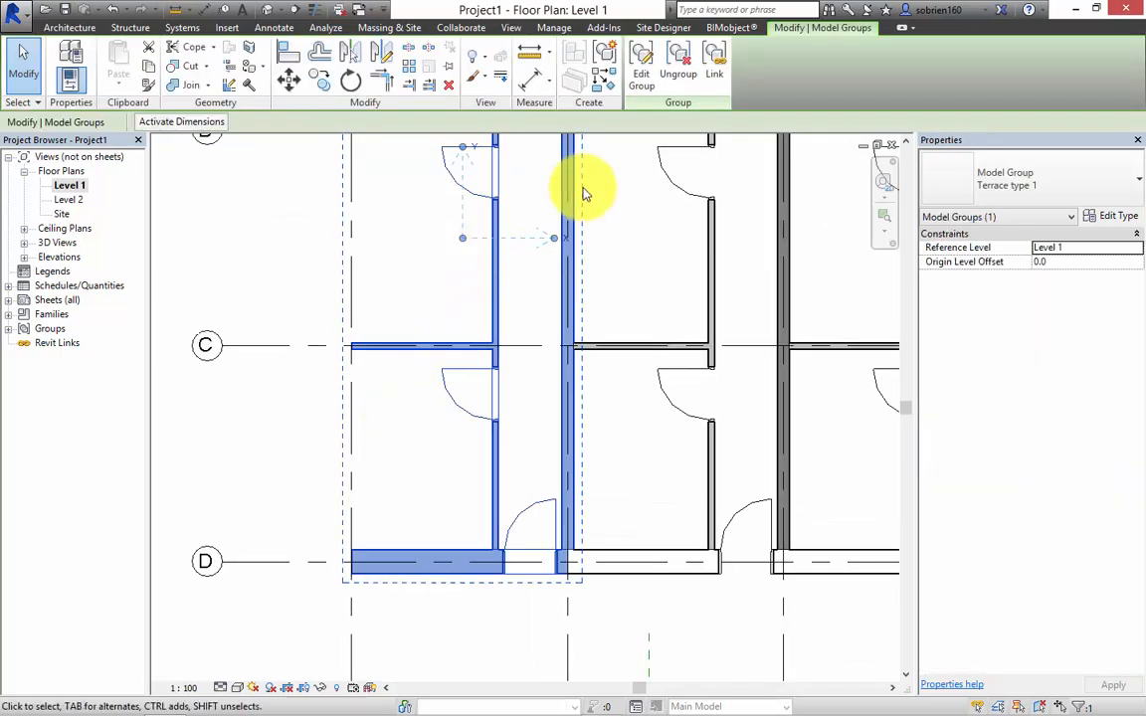
click(643, 76)
middle_drag(440, 319, 425, 414)
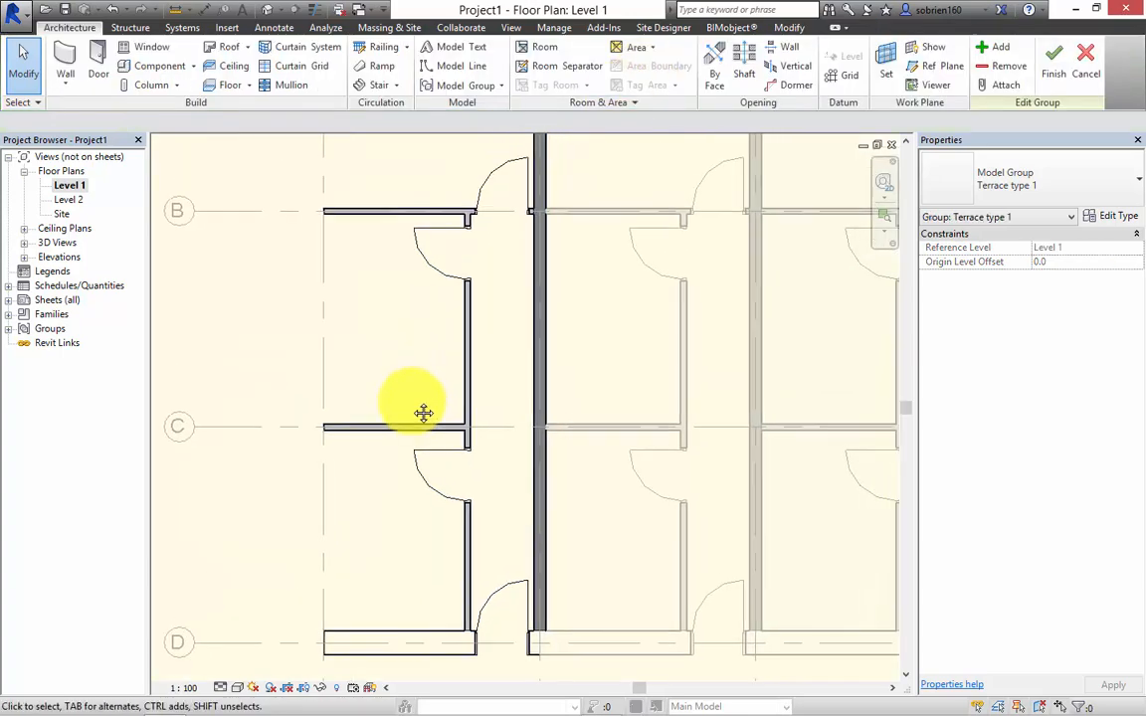
click(64, 62)
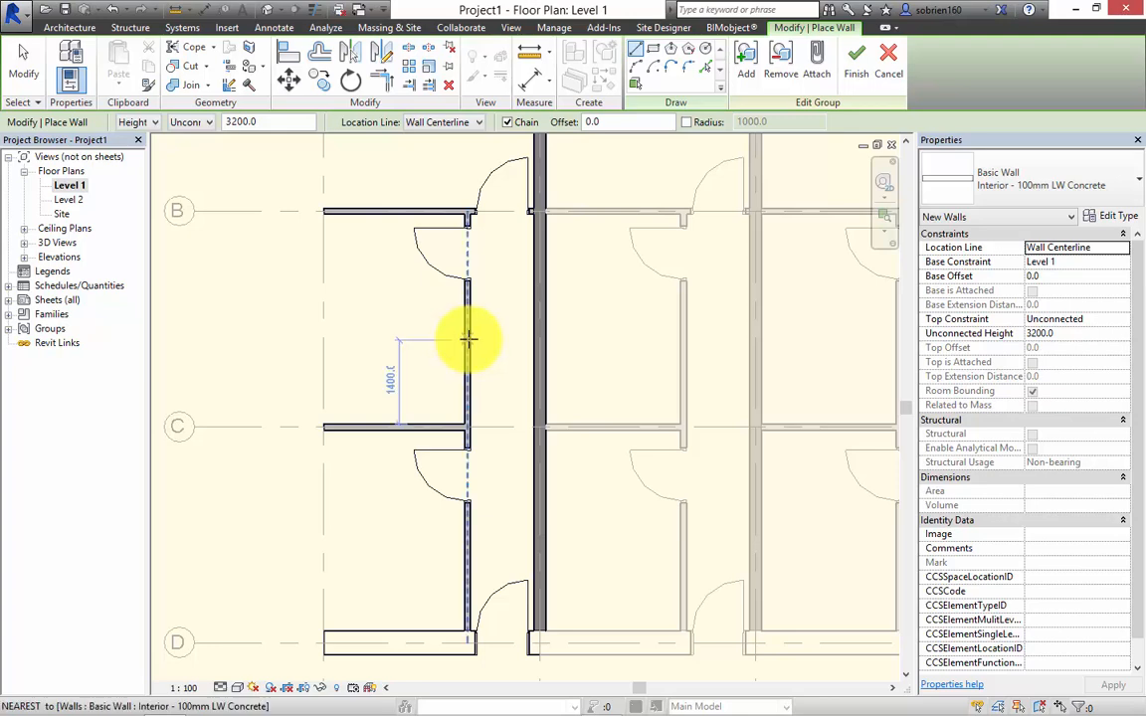
click(466, 341)
click(319, 343)
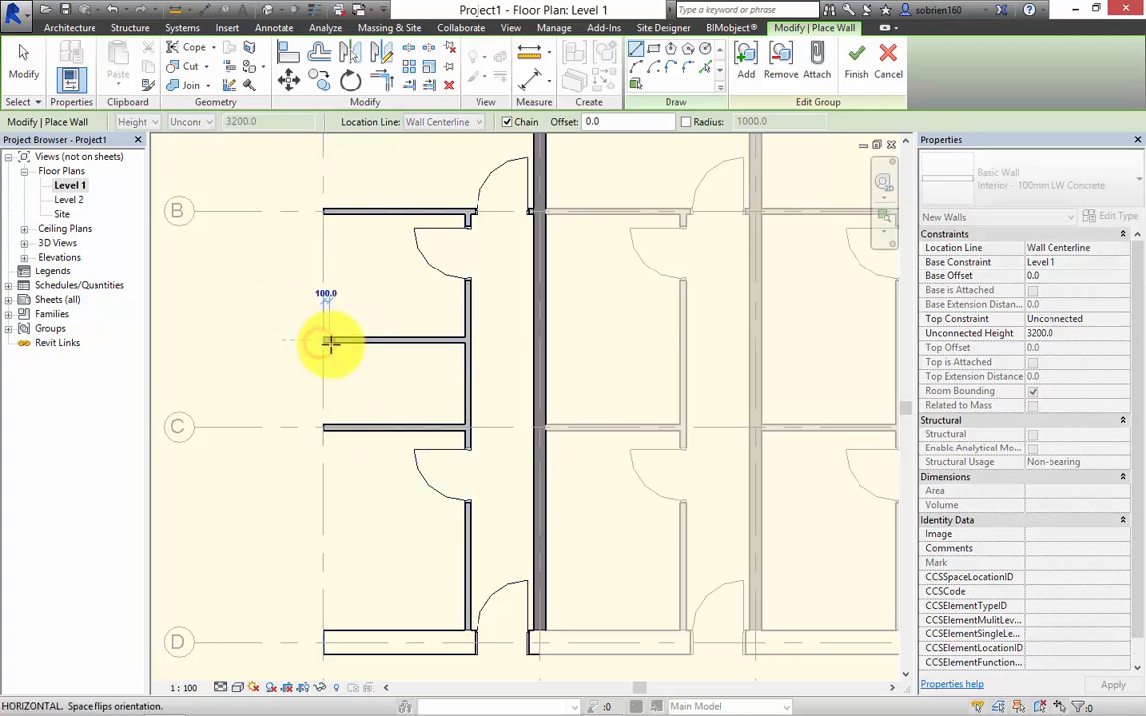
key(Escape)
Step: Place a door in the vertical partition between the new cross wall and grid C, swinging into the corridor
click(79, 29)
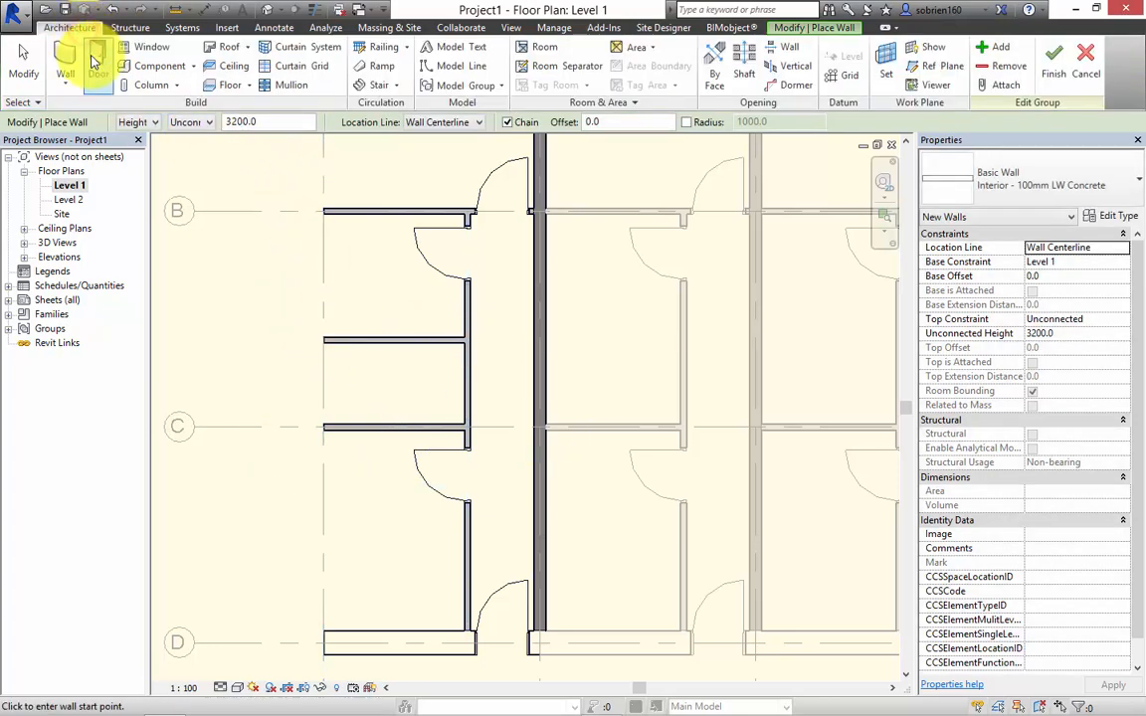
click(96, 62)
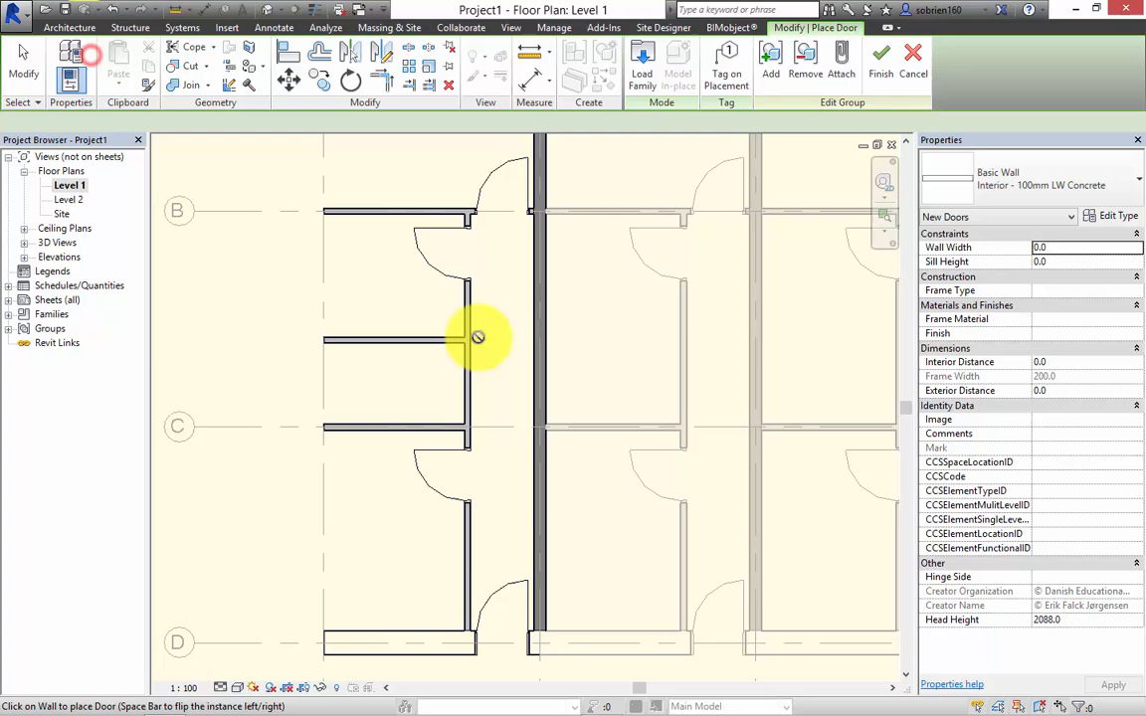
click(476, 386)
key(Escape)
key(Escape)
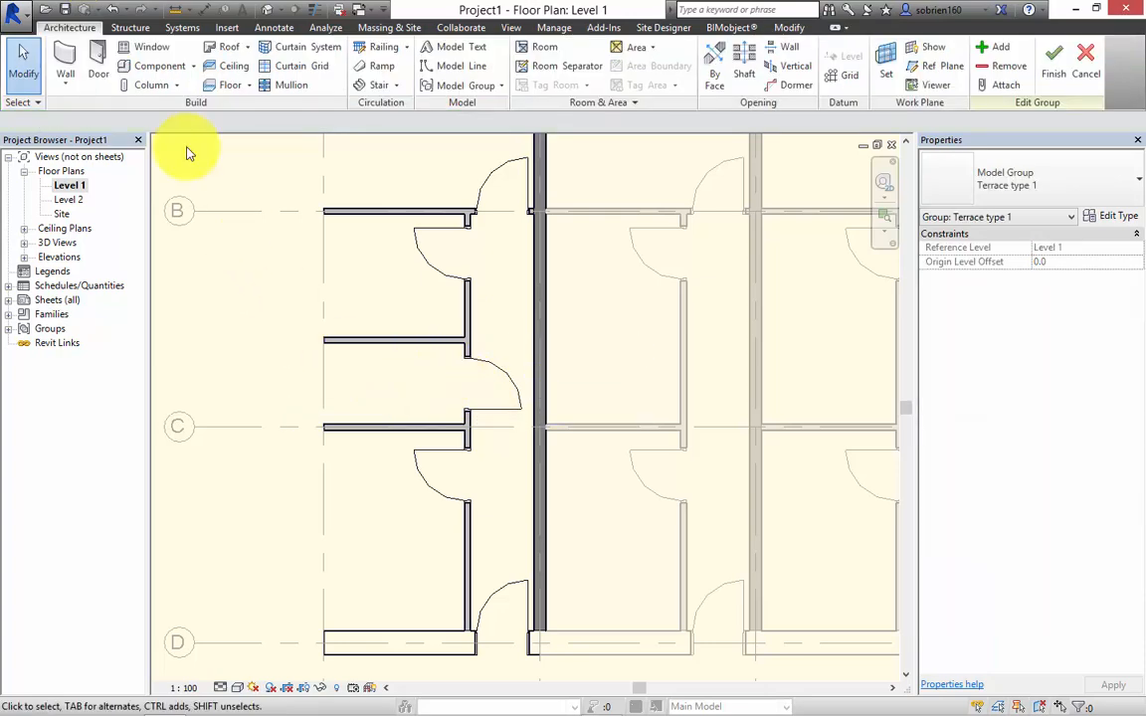
Step: Place Window Assembly 12x12M windows in the group's grid D and grid A exterior walls, the latter about 500 mm from grid 1
click(149, 50)
click(1007, 175)
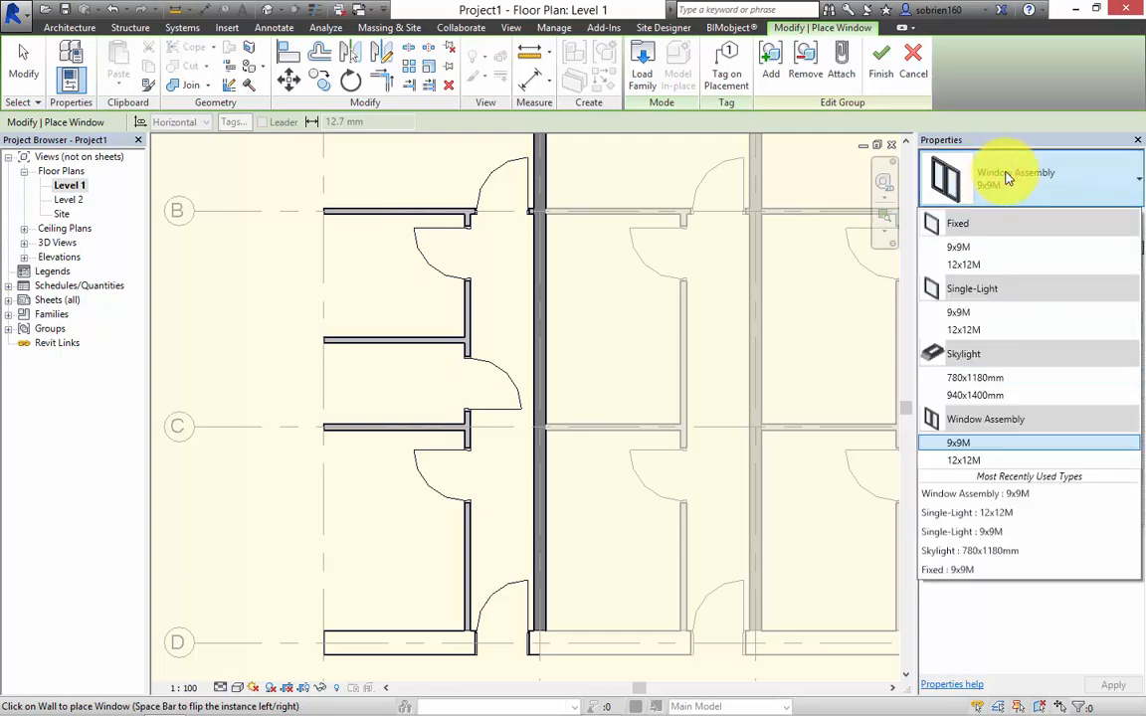
click(1004, 458)
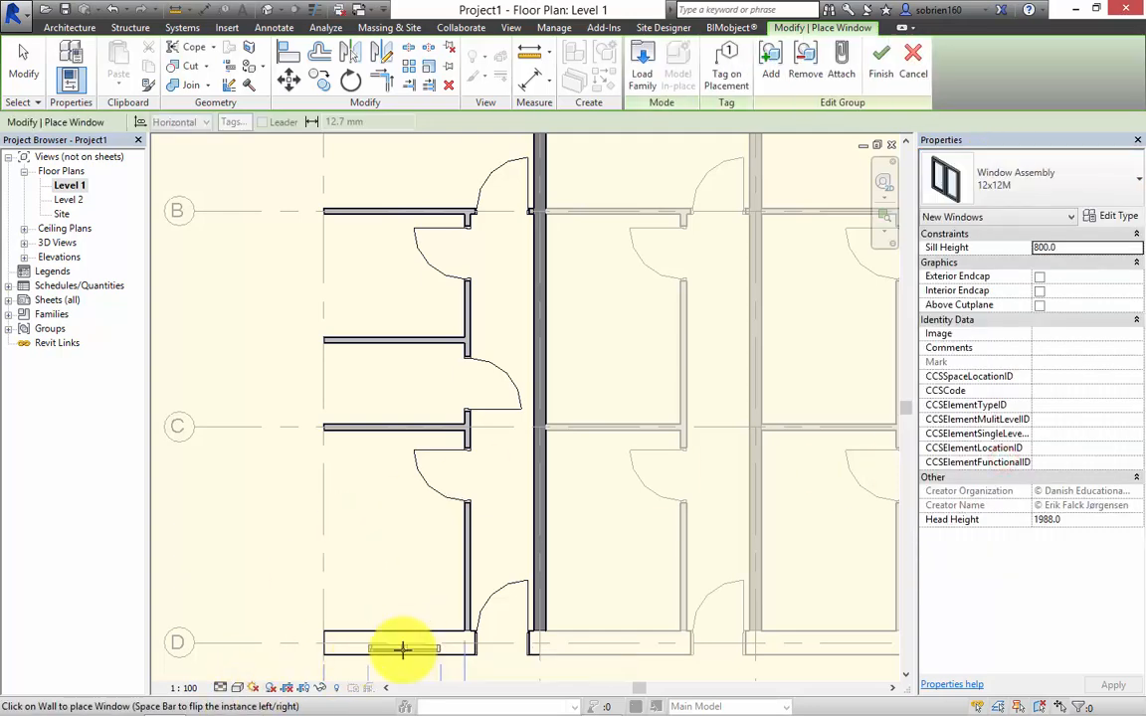
middle_drag(412, 453, 469, 612)
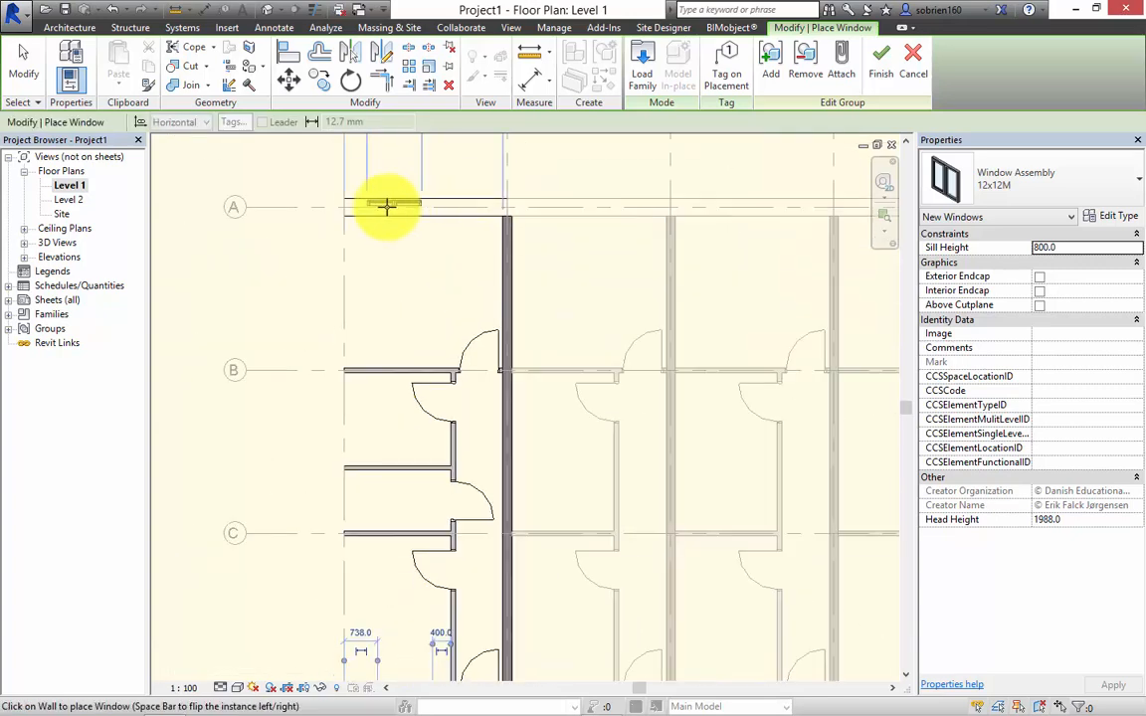
click(395, 204)
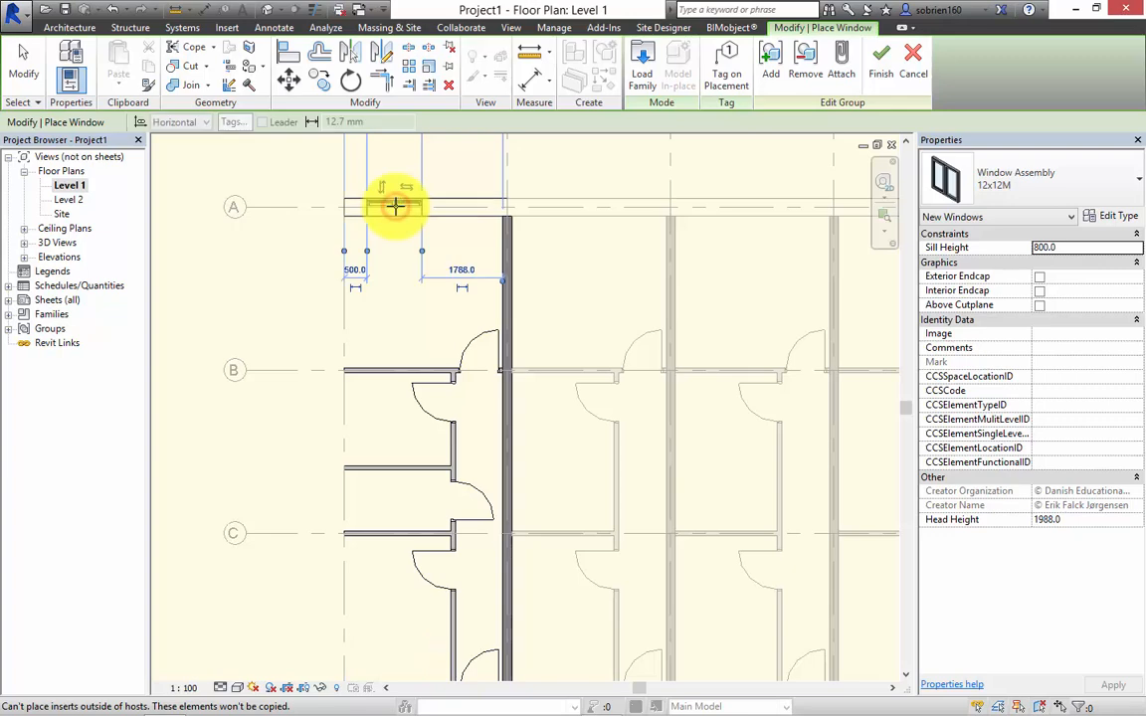
key(Escape)
key(Escape)
Step: Finish editing the Terrace type 1 group and clear the selection
scroll(567, 288, down, 3)
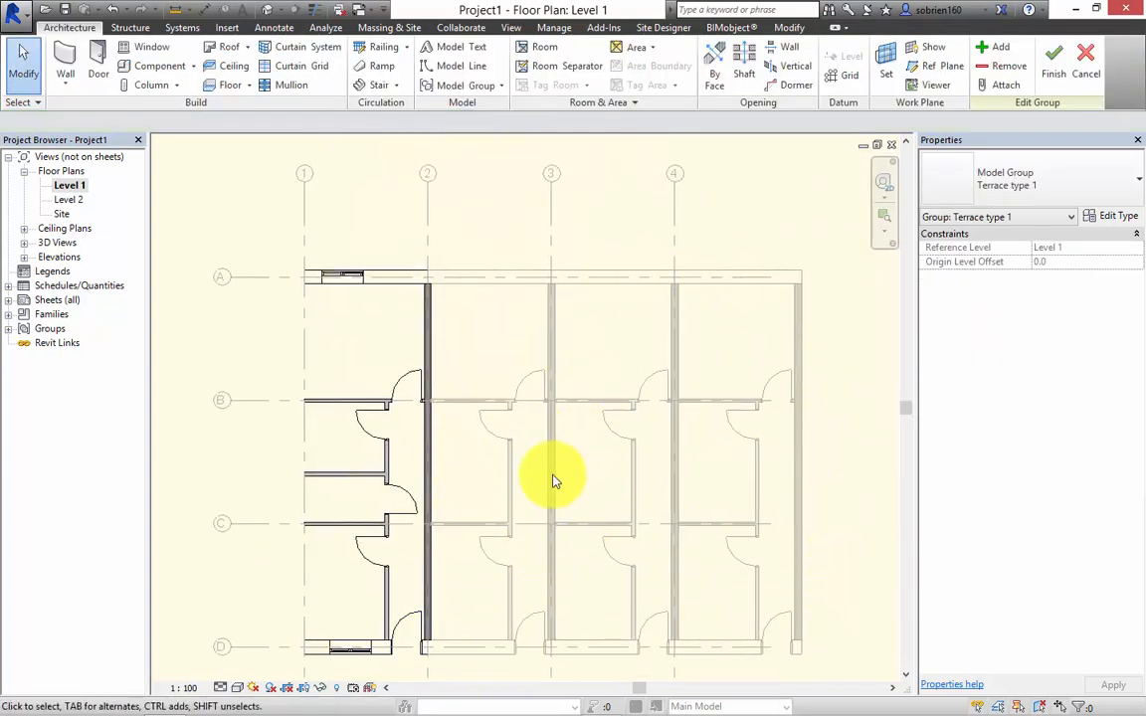
middle_drag(550, 506, 598, 466)
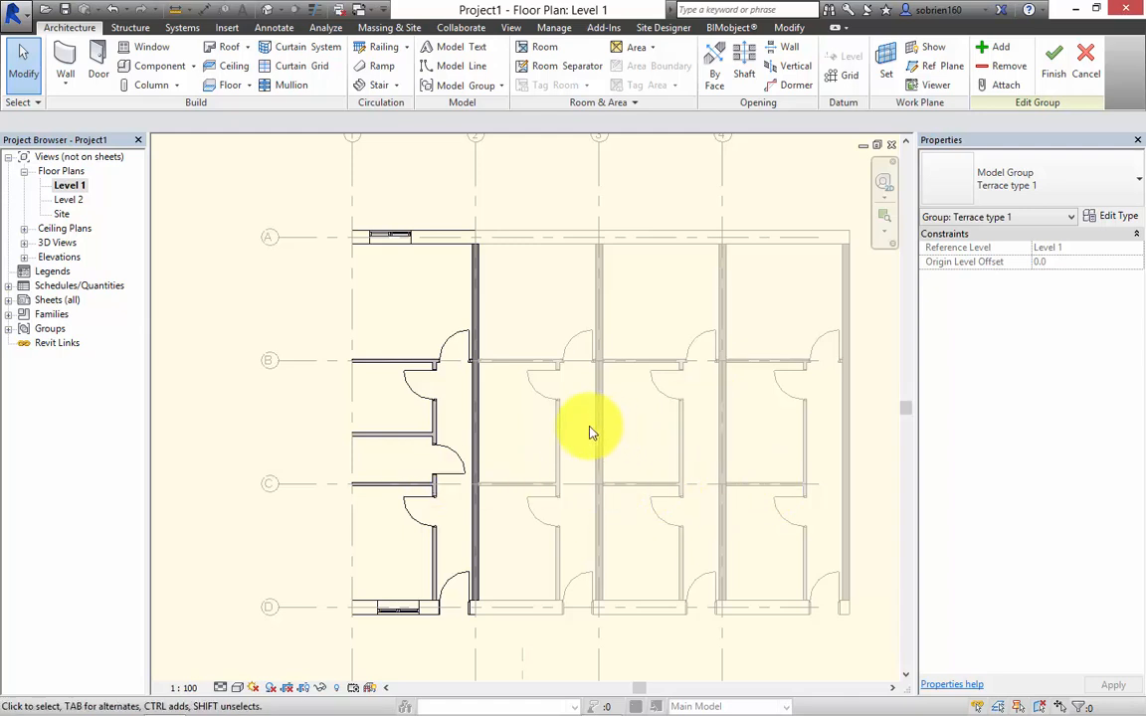
middle_drag(627, 415, 632, 391)
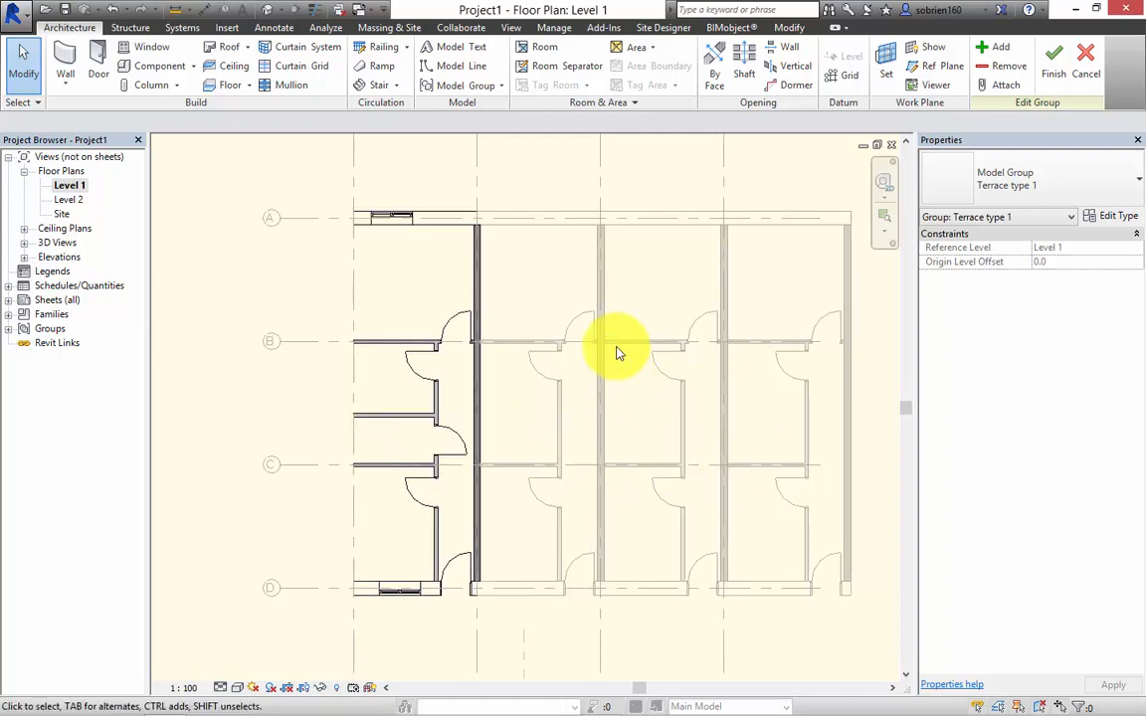
click(1047, 69)
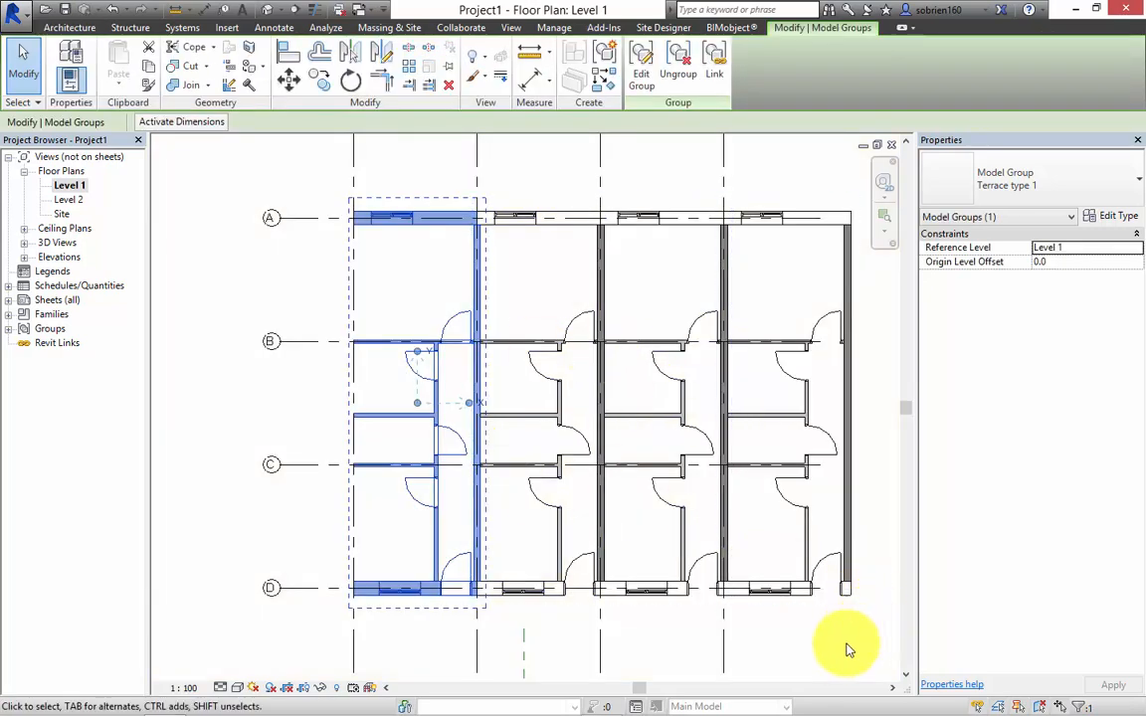
click(846, 646)
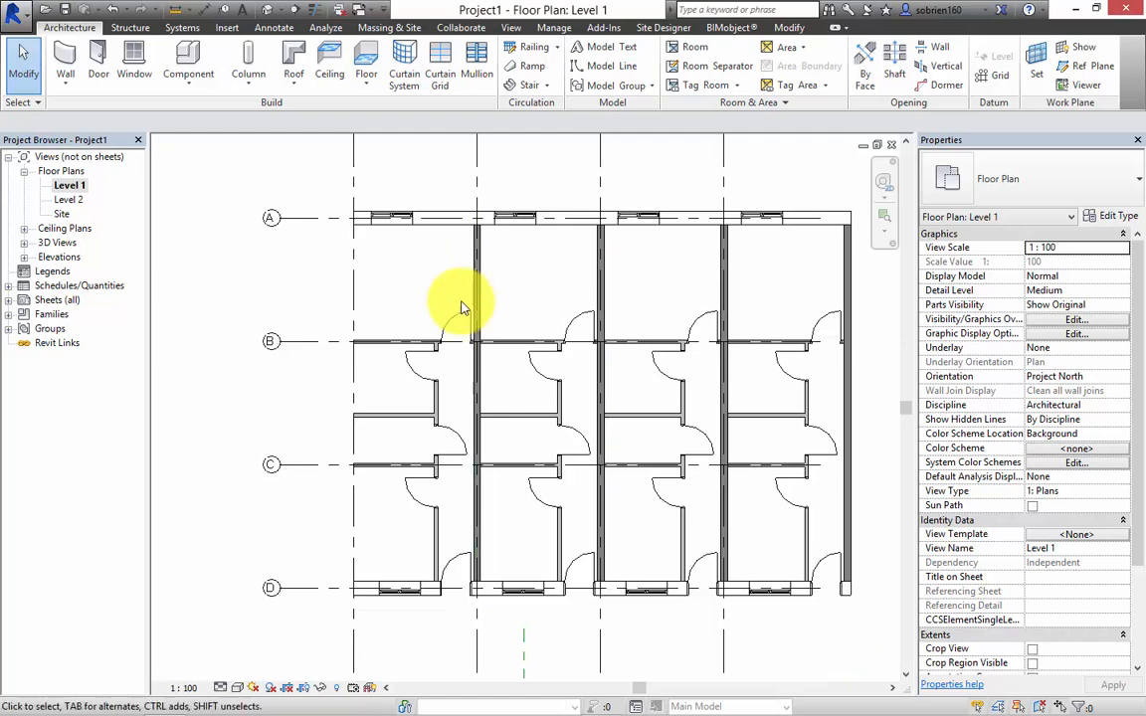
Step: Reopen the group at grid 1 for editing and change its grid A wall to Exterior - 408mm Masonry / LW Concrete
scroll(448, 329, up, 6)
middle_drag(434, 311, 447, 450)
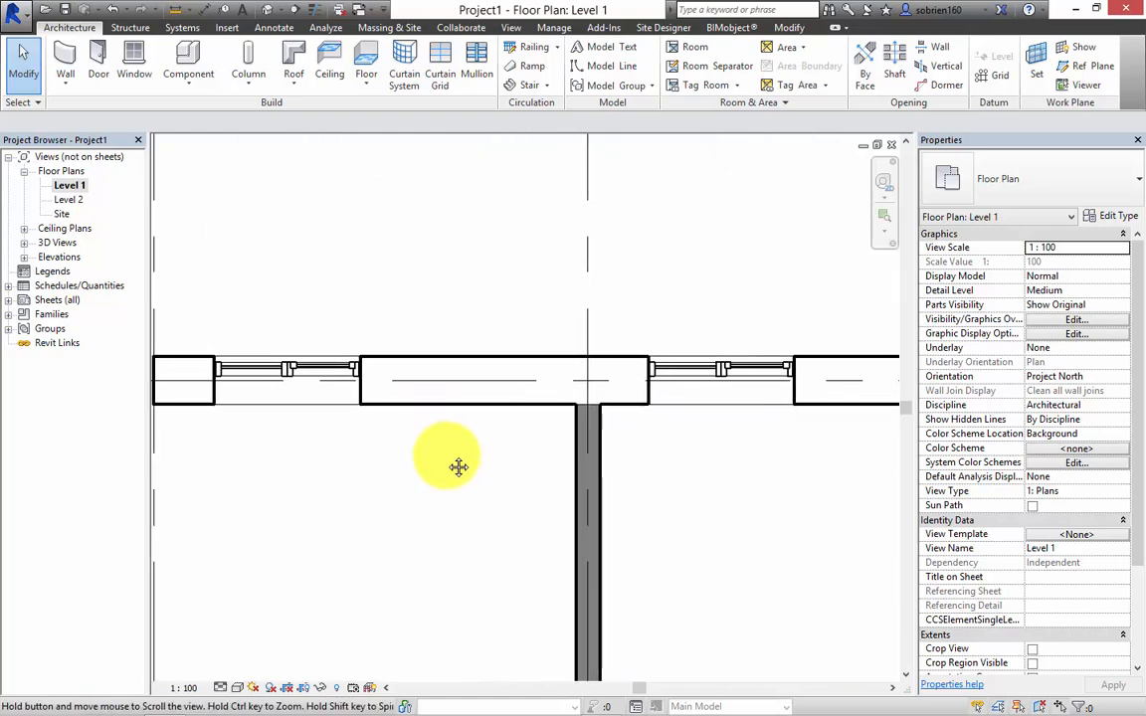
click(434, 412)
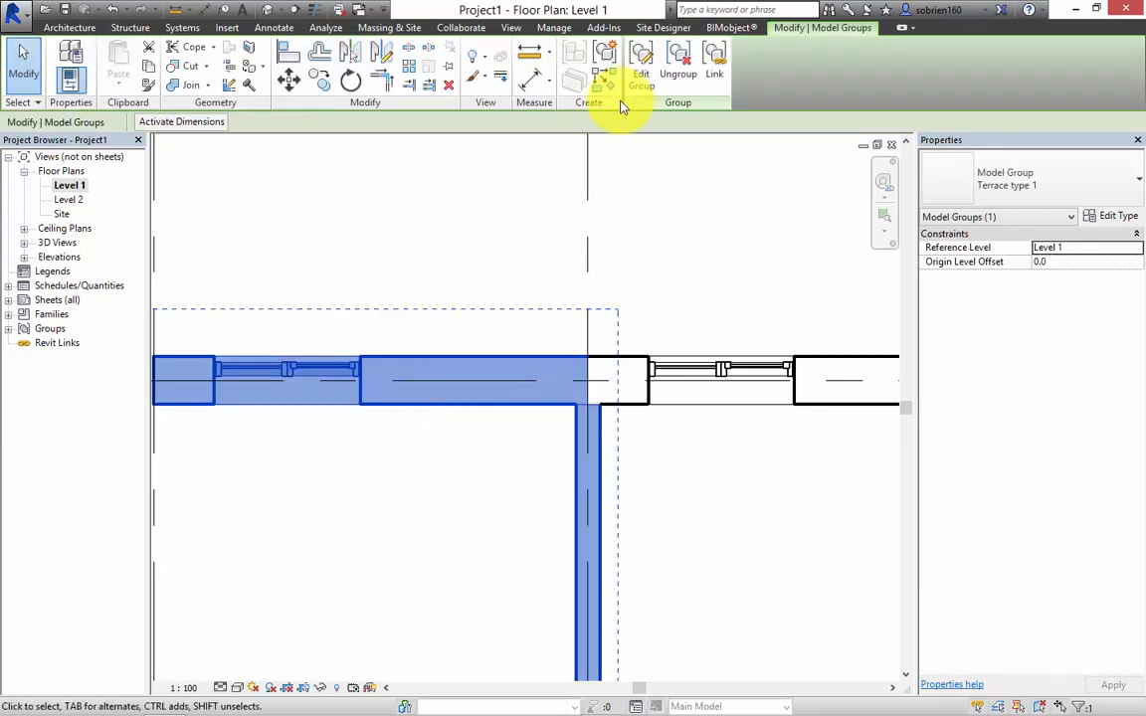
click(641, 78)
click(473, 358)
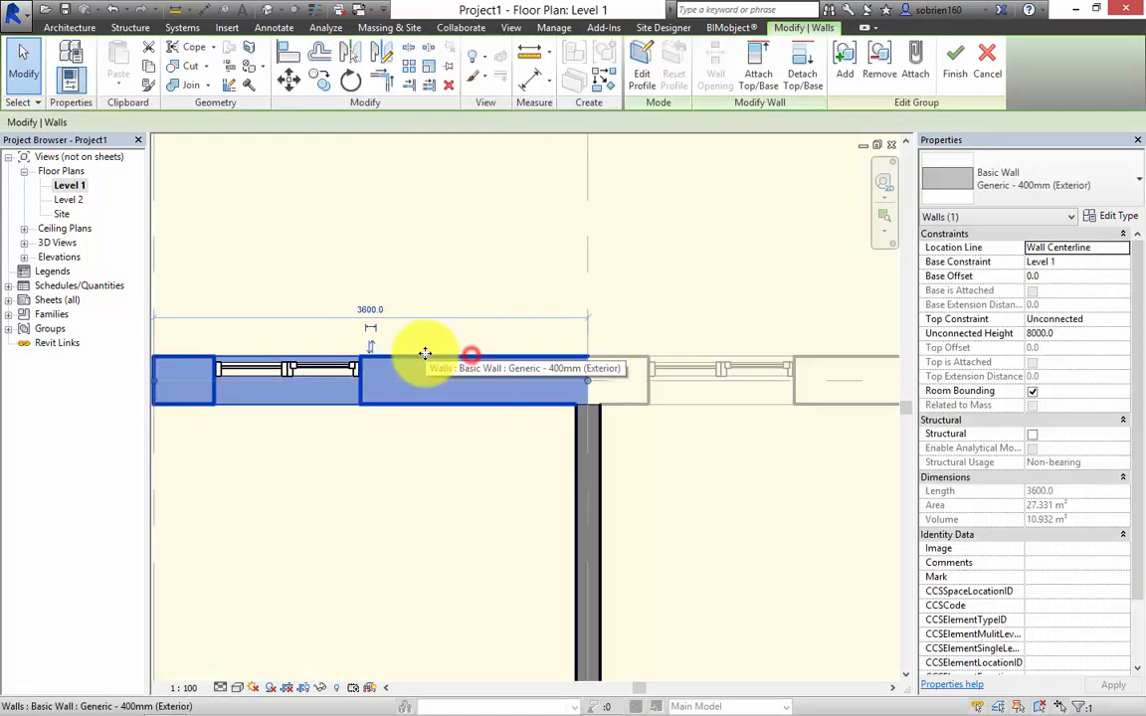
click(1115, 185)
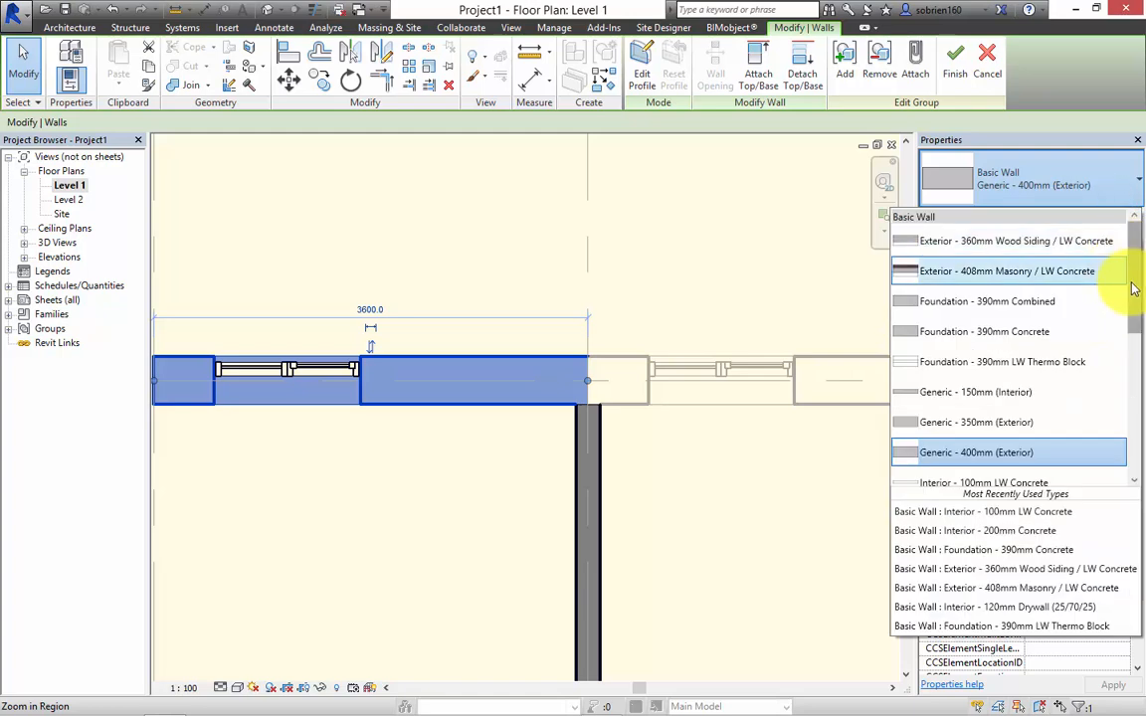
click(1067, 272)
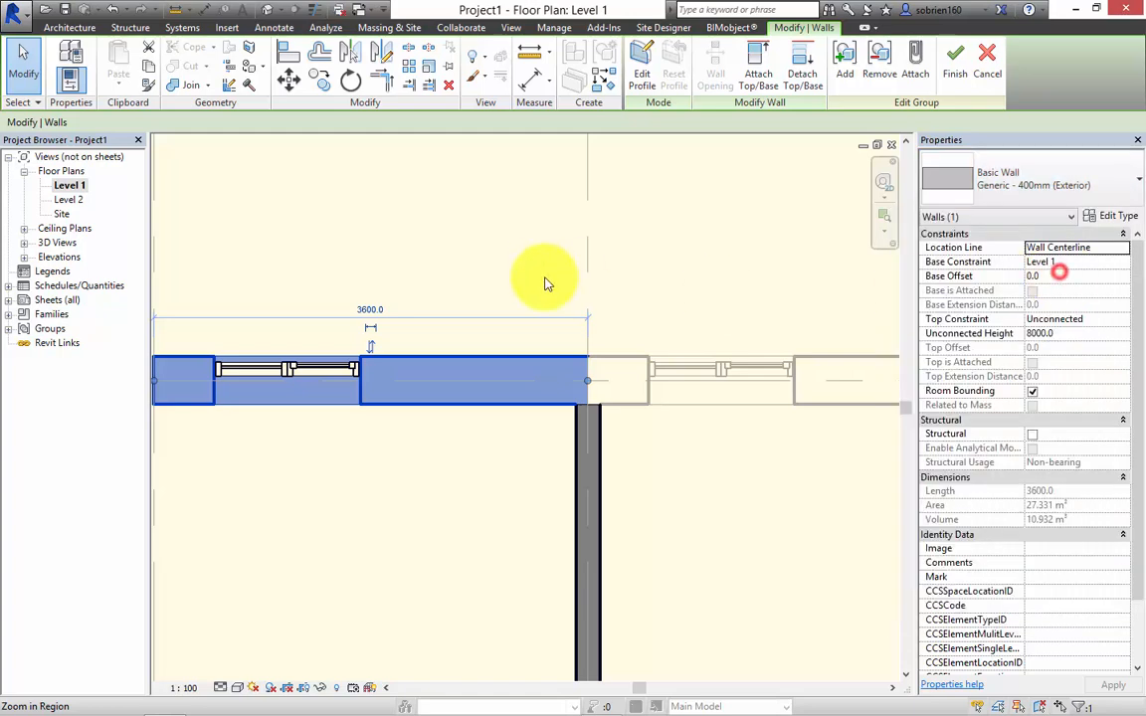
Step: Finish editing the Terrace type 1 group with its changed grid A wall and clear the selection
click(486, 468)
middle_drag(486, 467, 583, 396)
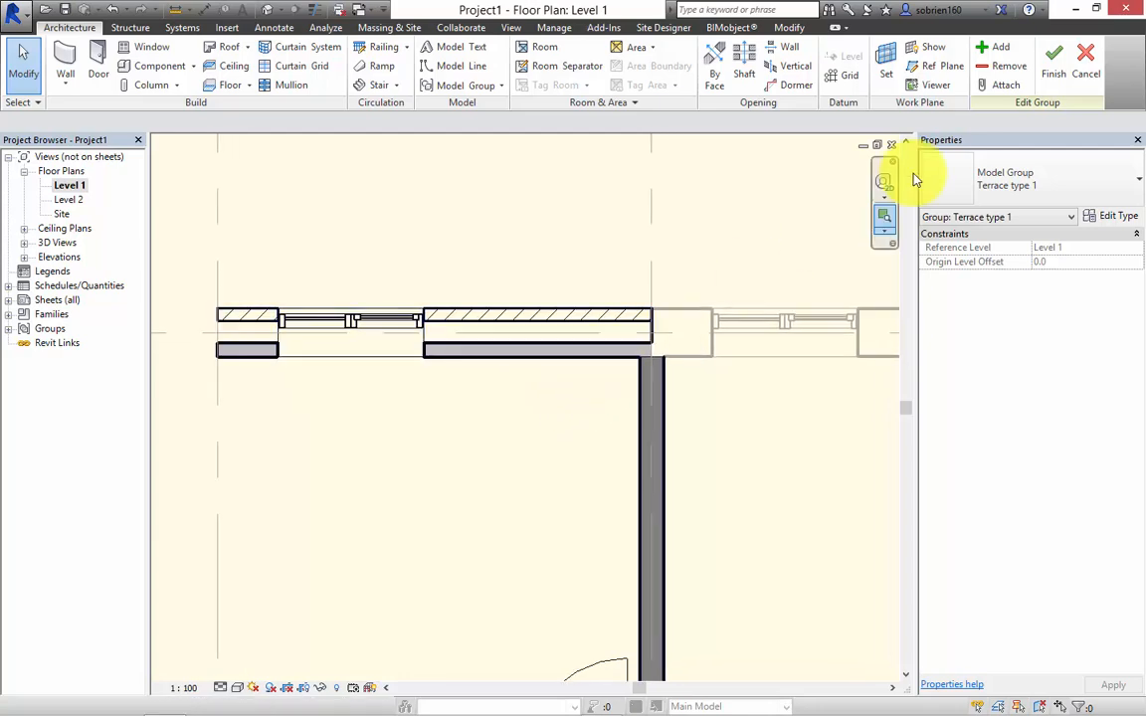
click(1057, 74)
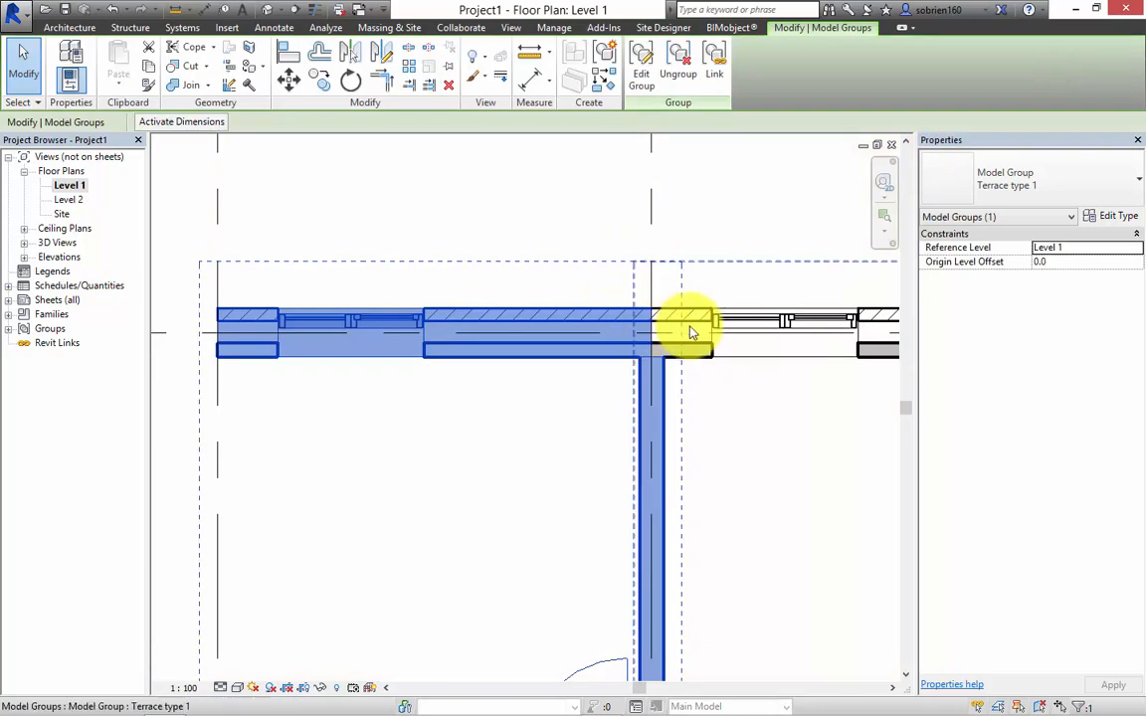
click(785, 408)
Step: Examine the grid A wall's layers and its junctions with the party walls across all four terrace units
scroll(686, 348, up, 2)
scroll(687, 348, up, 1)
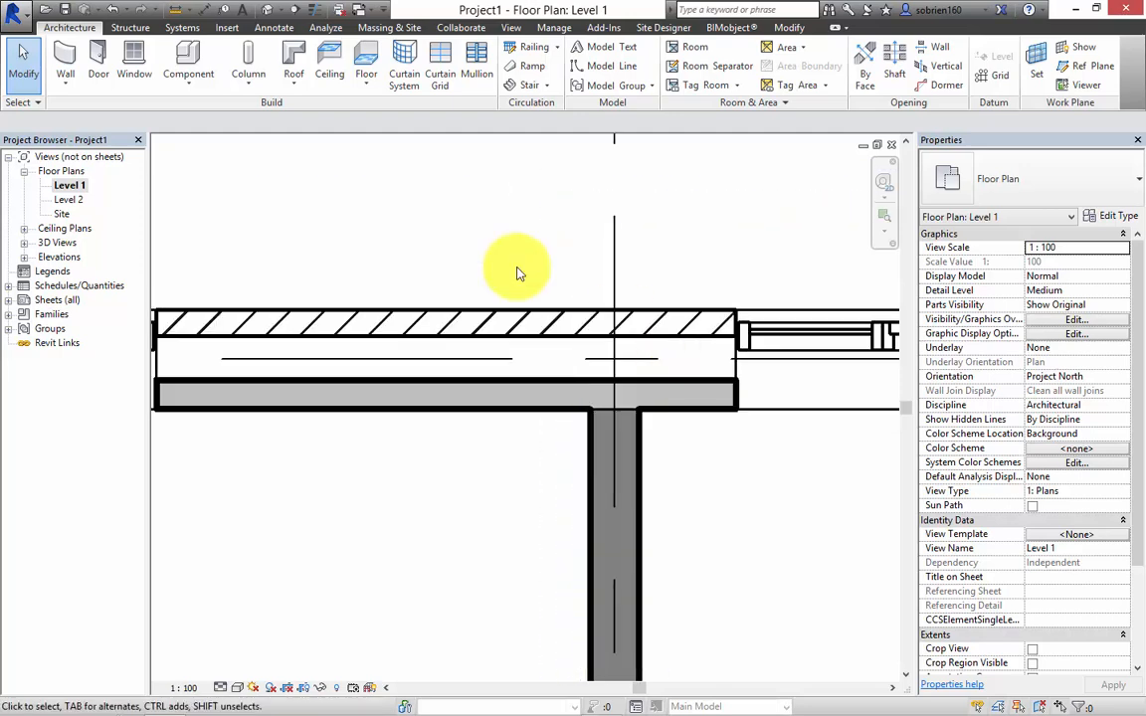
scroll(501, 363, down, 2)
middle_drag(348, 514, 418, 444)
scroll(507, 447, down, 2)
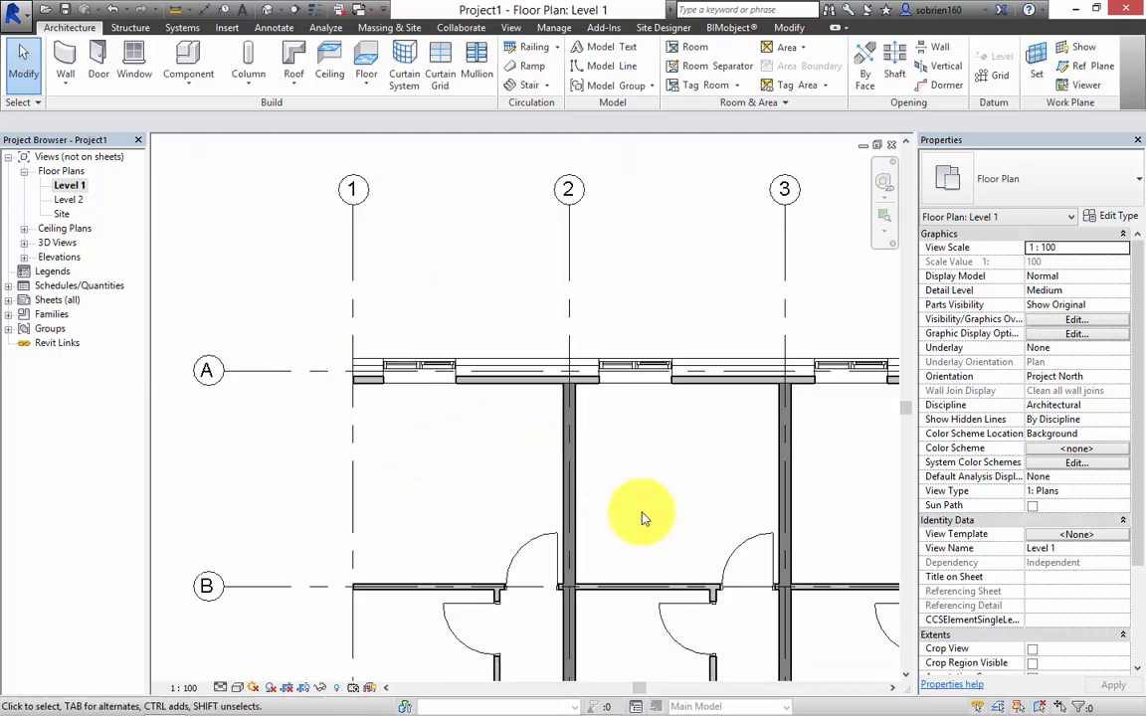
middle_drag(642, 517, 546, 505)
scroll(597, 448, down, 3)
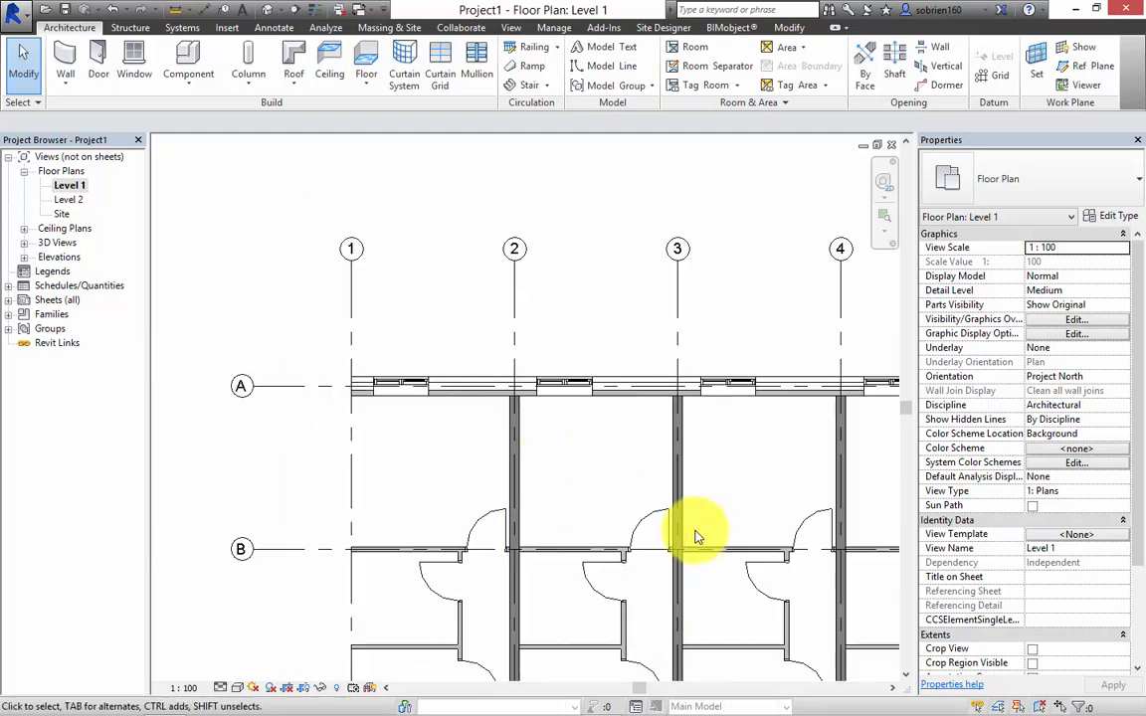
middle_drag(585, 418, 583, 528)
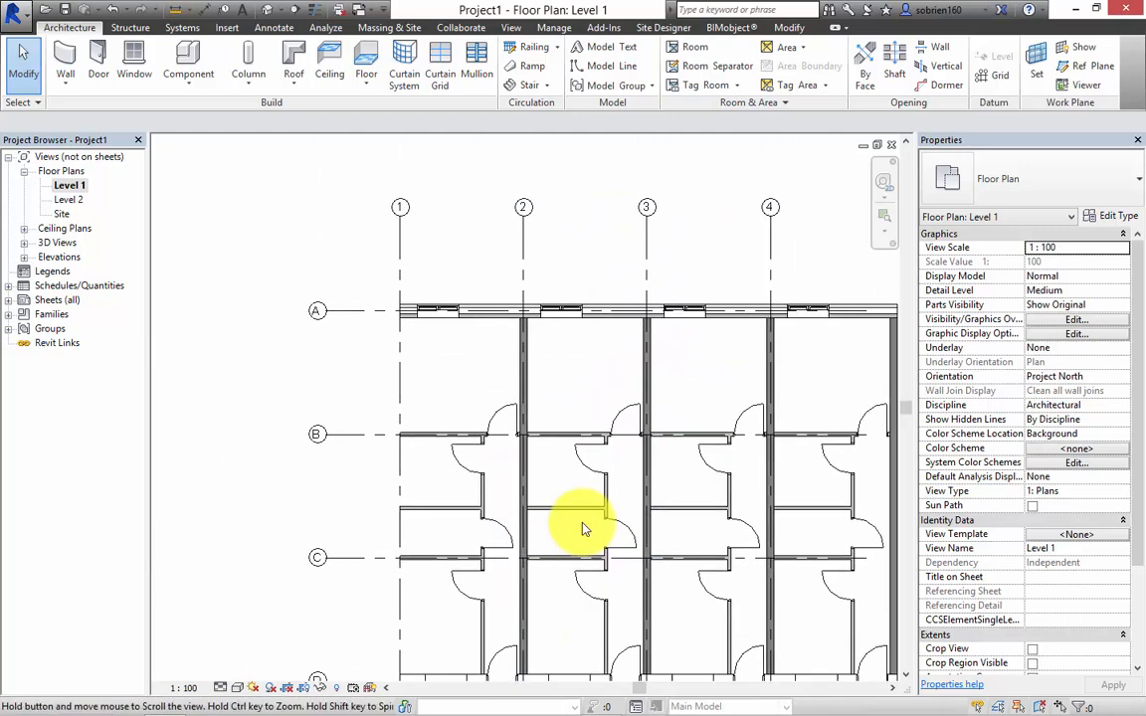
scroll(588, 325, up, 2)
scroll(542, 326, up, 2)
middle_drag(543, 325, 712, 346)
scroll(697, 329, down, 2)
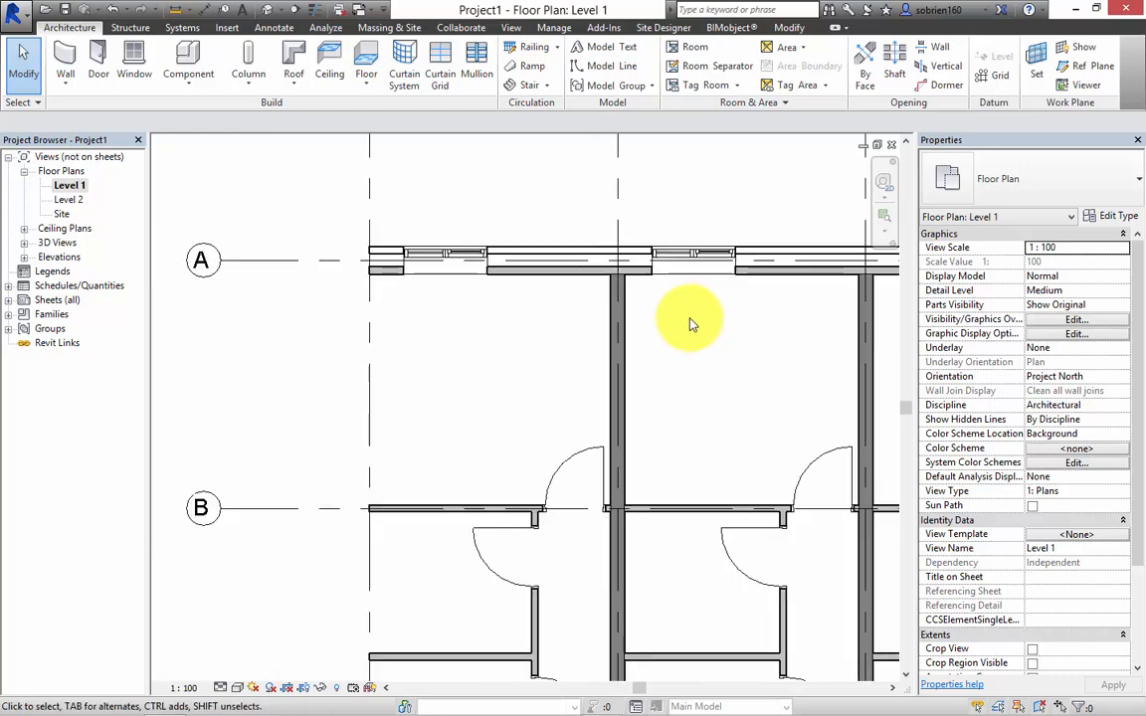
scroll(607, 304, down, 1)
middle_drag(596, 301, 502, 241)
scroll(508, 259, down, 2)
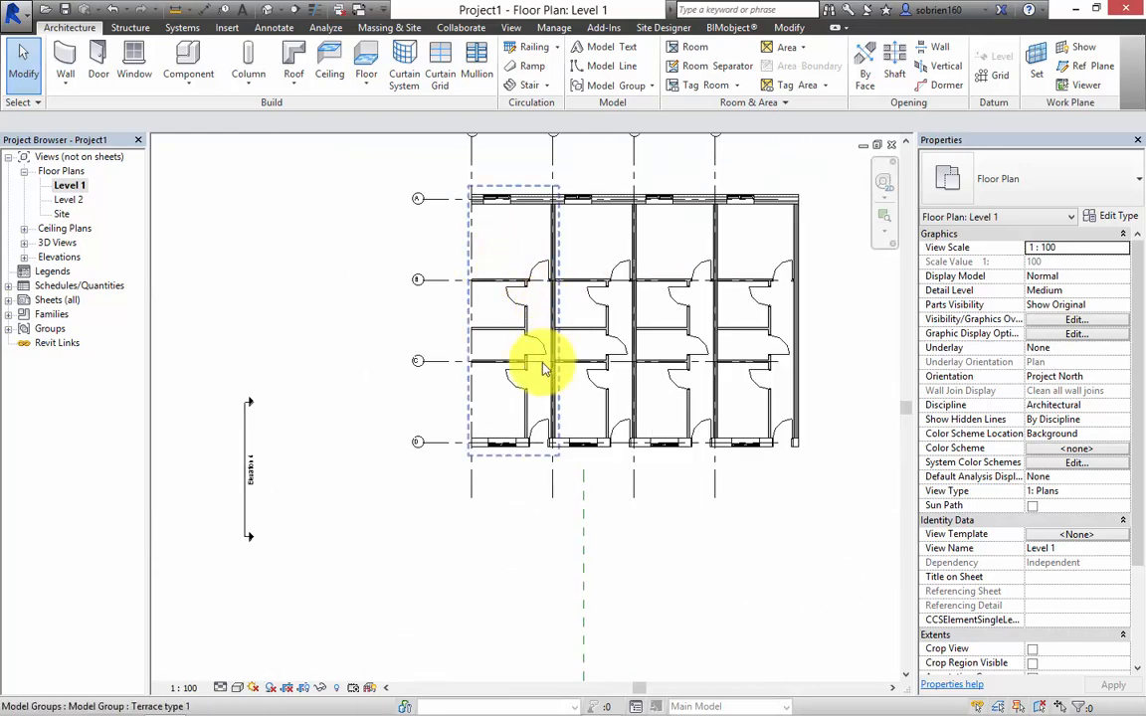
middle_drag(530, 361, 431, 504)
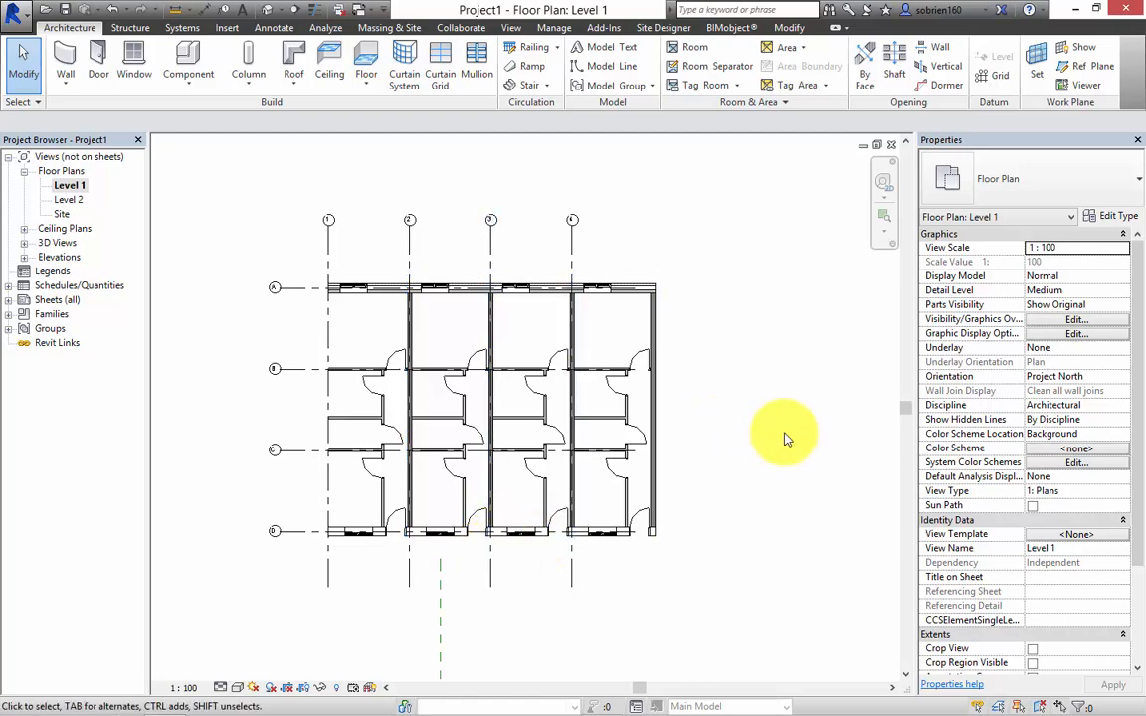
Step: Duplicate the group type of the end unit beyond grid 4 as Terrace type 2 and clear the selection
click(649, 409)
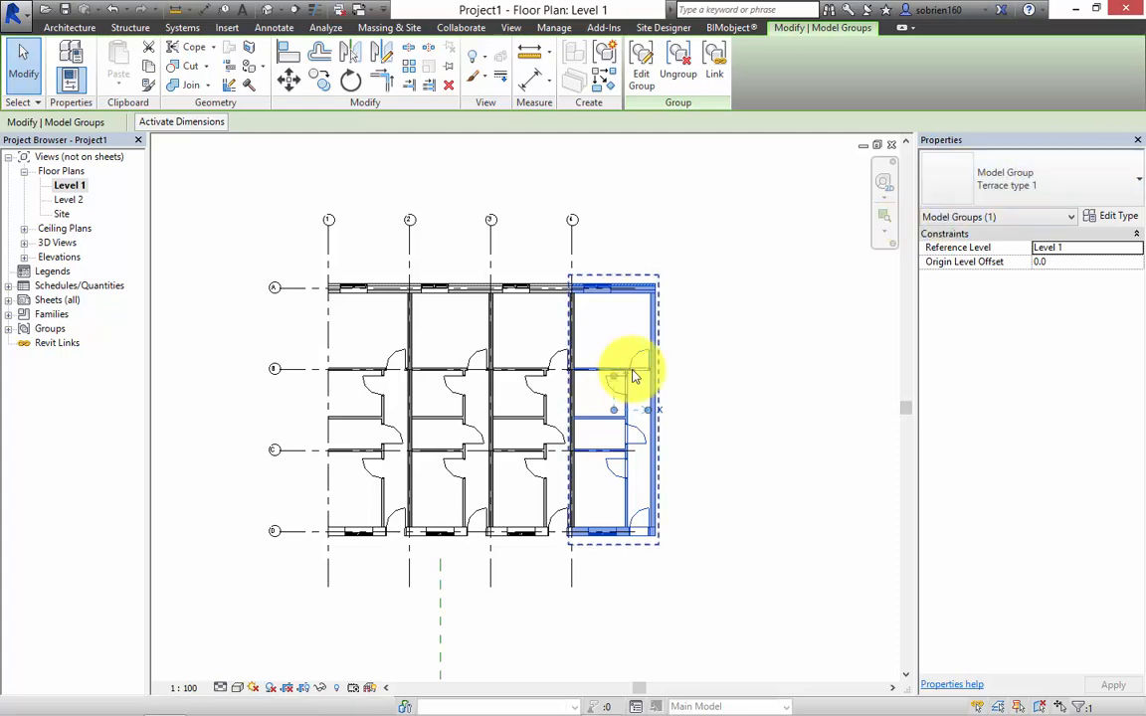
click(706, 360)
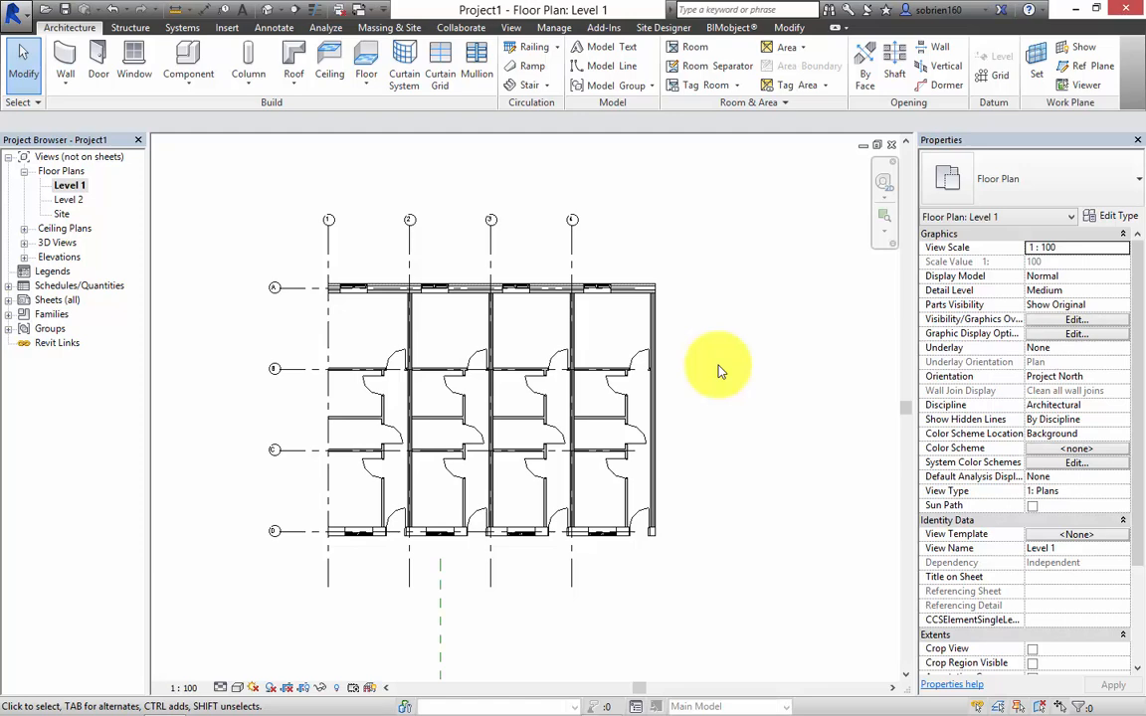
click(657, 357)
click(1107, 216)
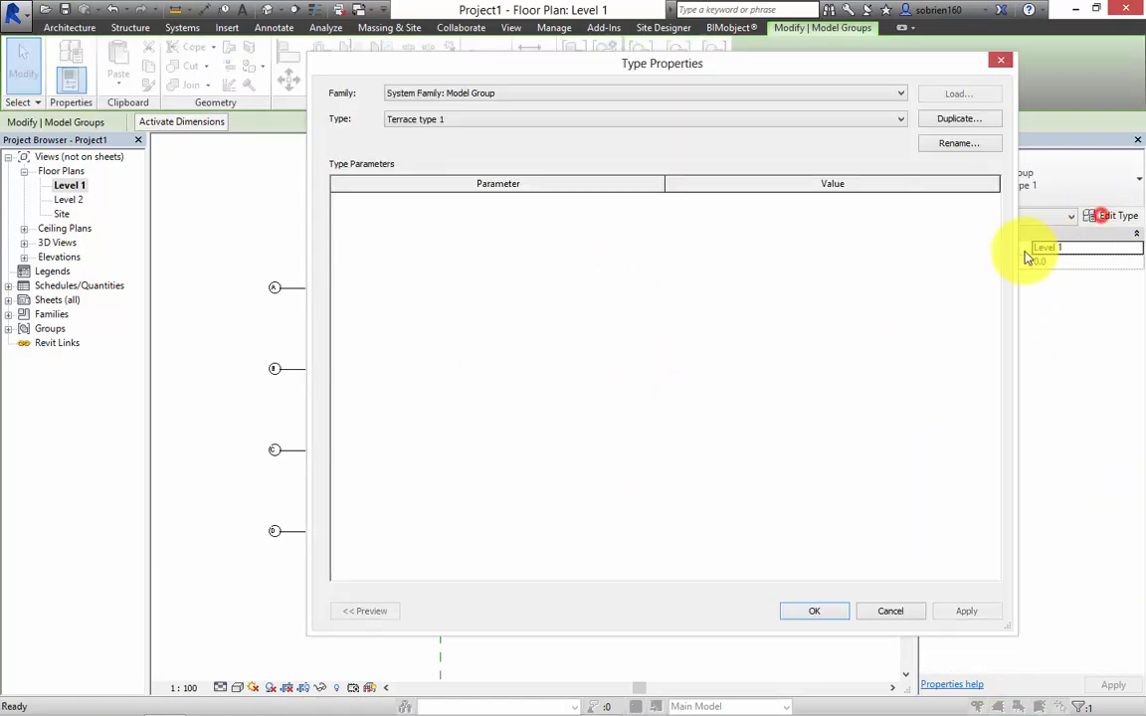
click(954, 119)
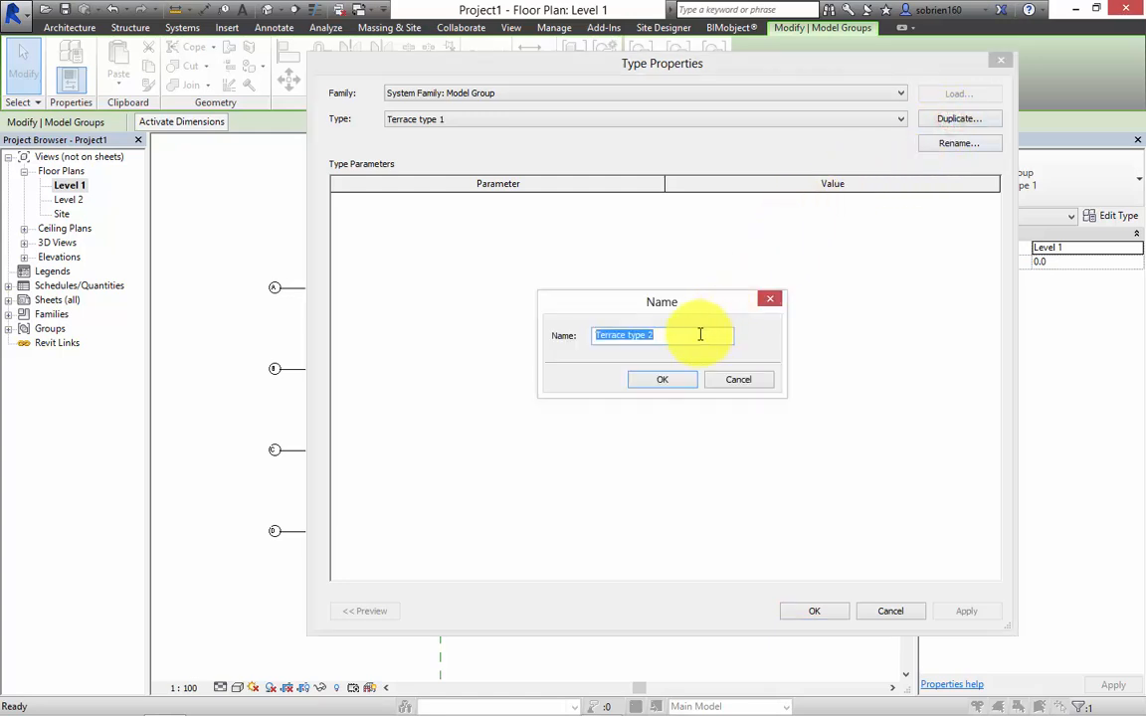
click(675, 386)
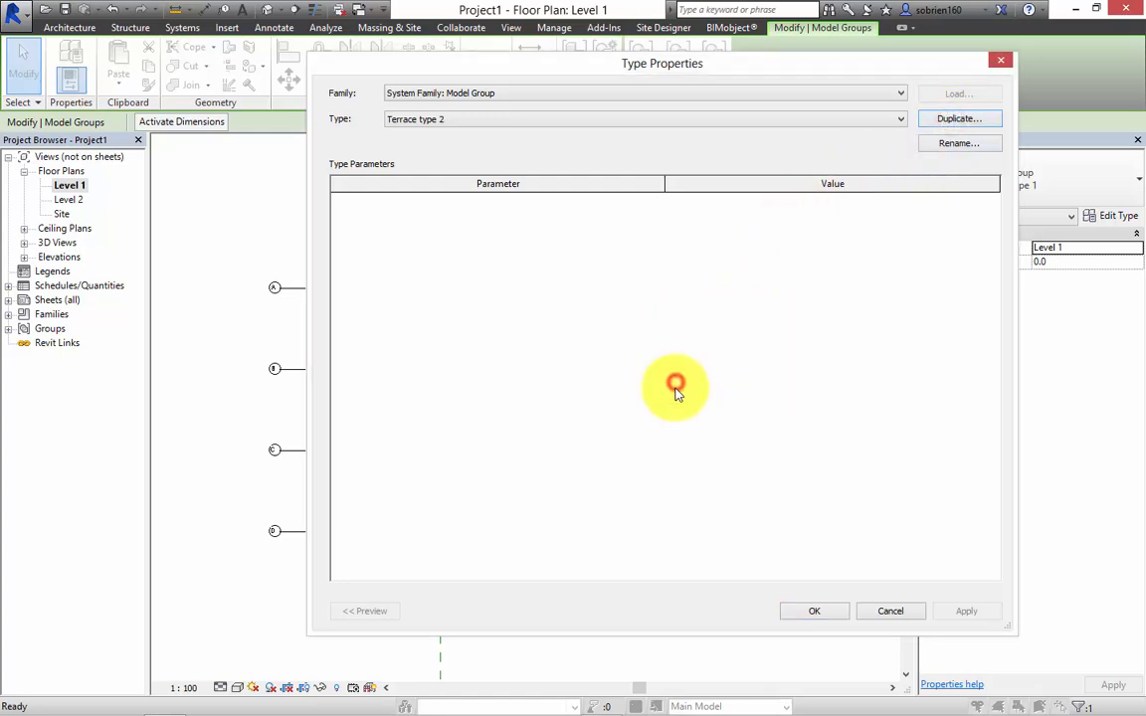
click(814, 612)
click(731, 486)
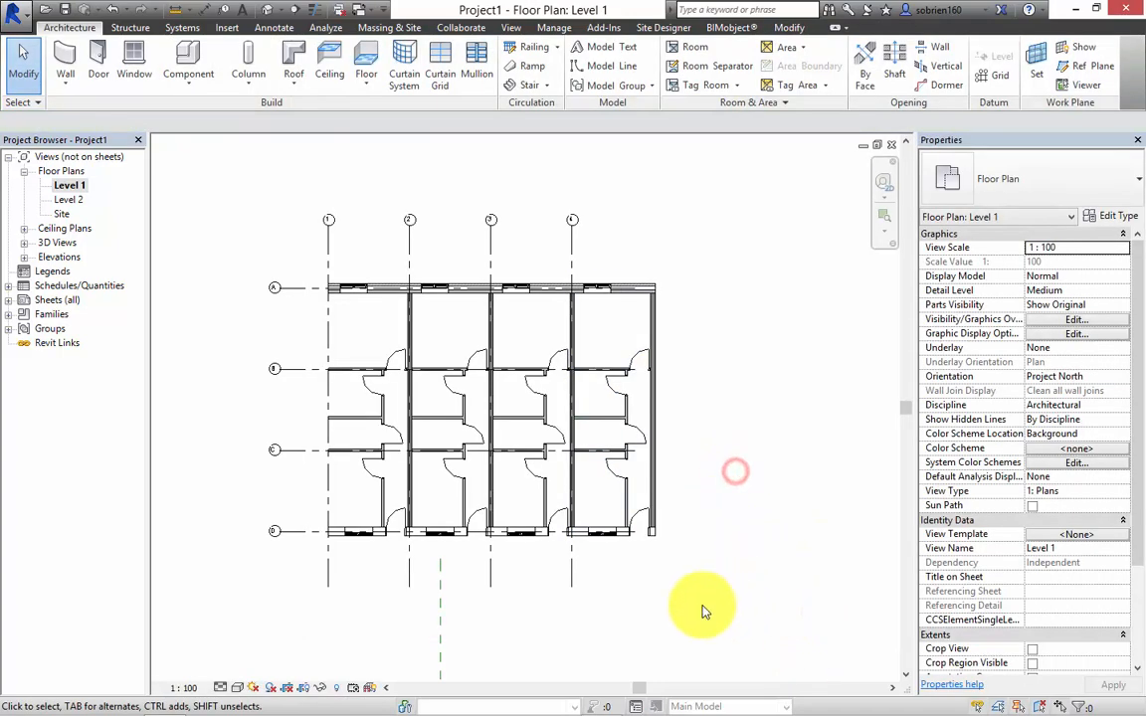
Step: Edit the Terrace type 2 group, moving the cross wall between grids B and C closer to grid B, and finish editing
scroll(637, 558, up, 3)
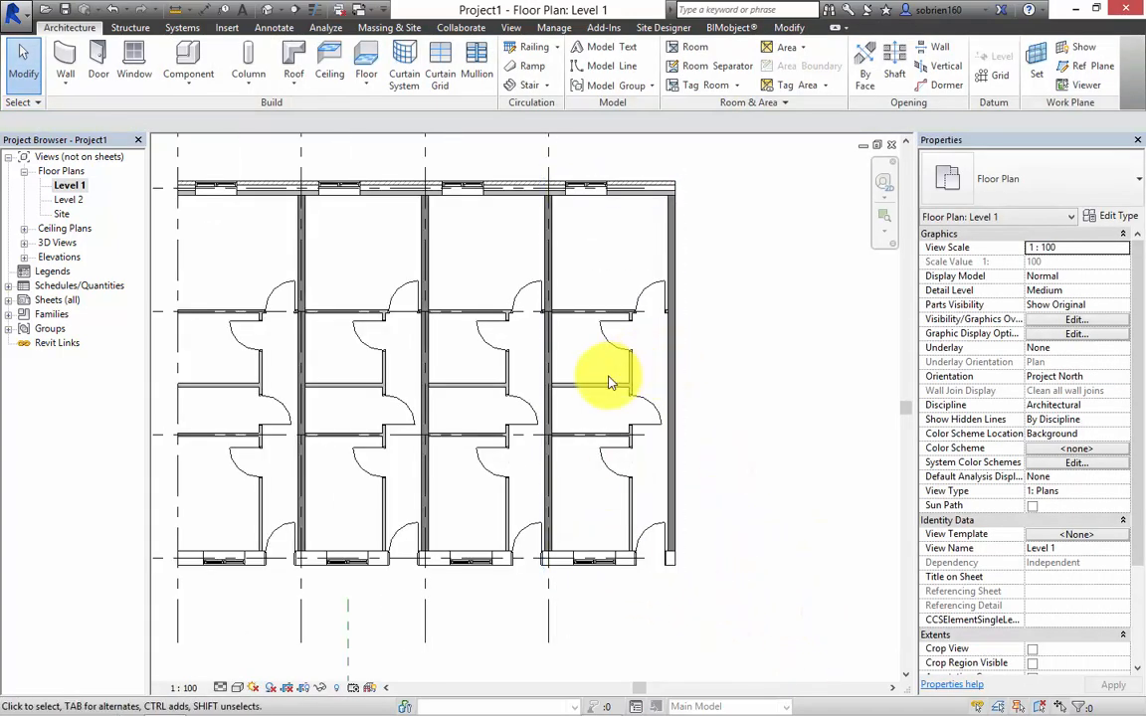
click(616, 390)
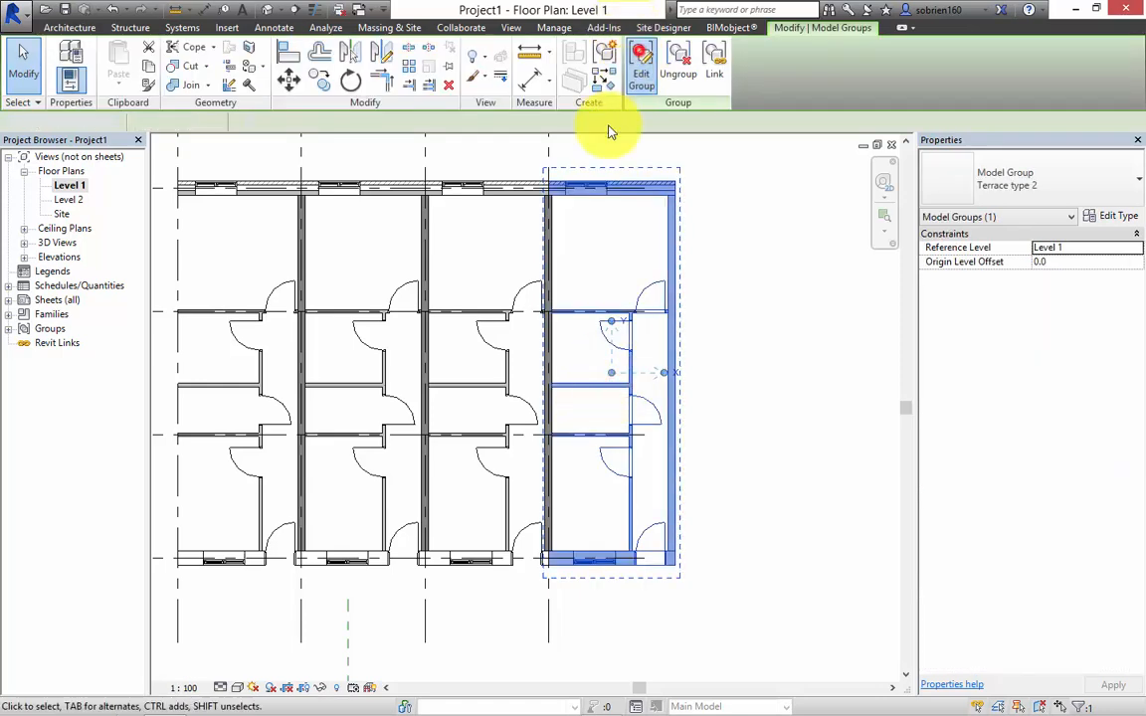
click(641, 61)
click(601, 386)
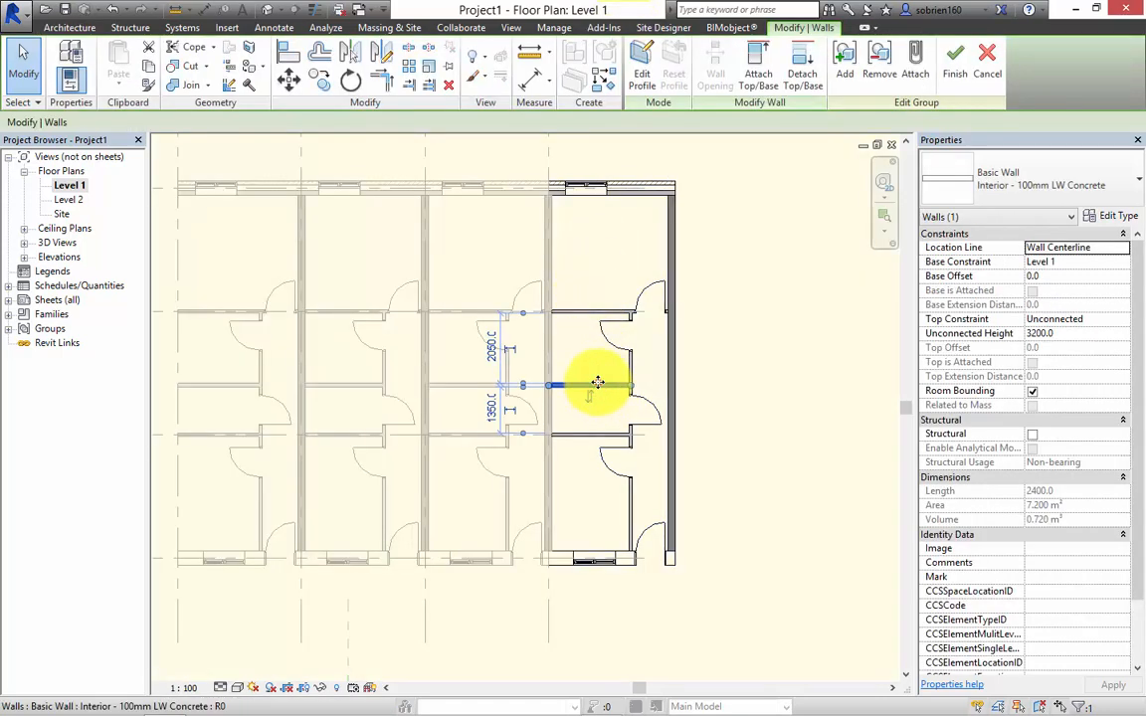
drag(598, 383, 640, 365)
click(716, 379)
click(1051, 60)
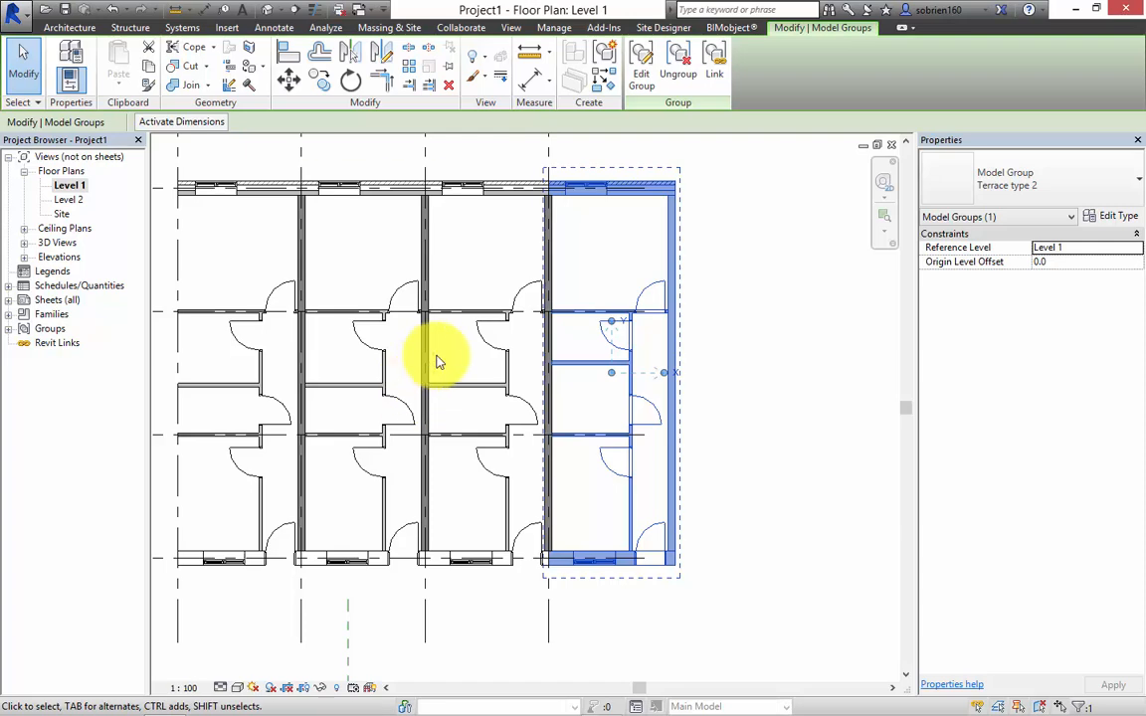
Step: Reopen the Terrace type 2 group and copy its grid A window along the same wall toward the end wall
scroll(583, 461, down, 1)
scroll(555, 453, up, 4)
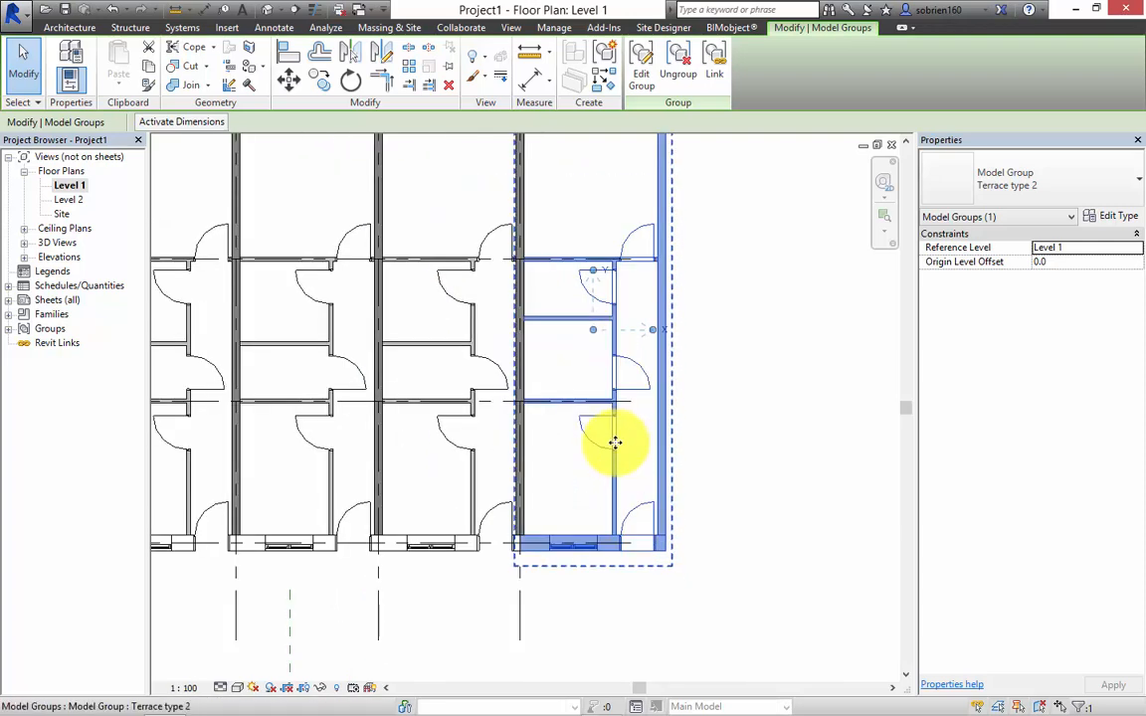
scroll(642, 438, up, 2)
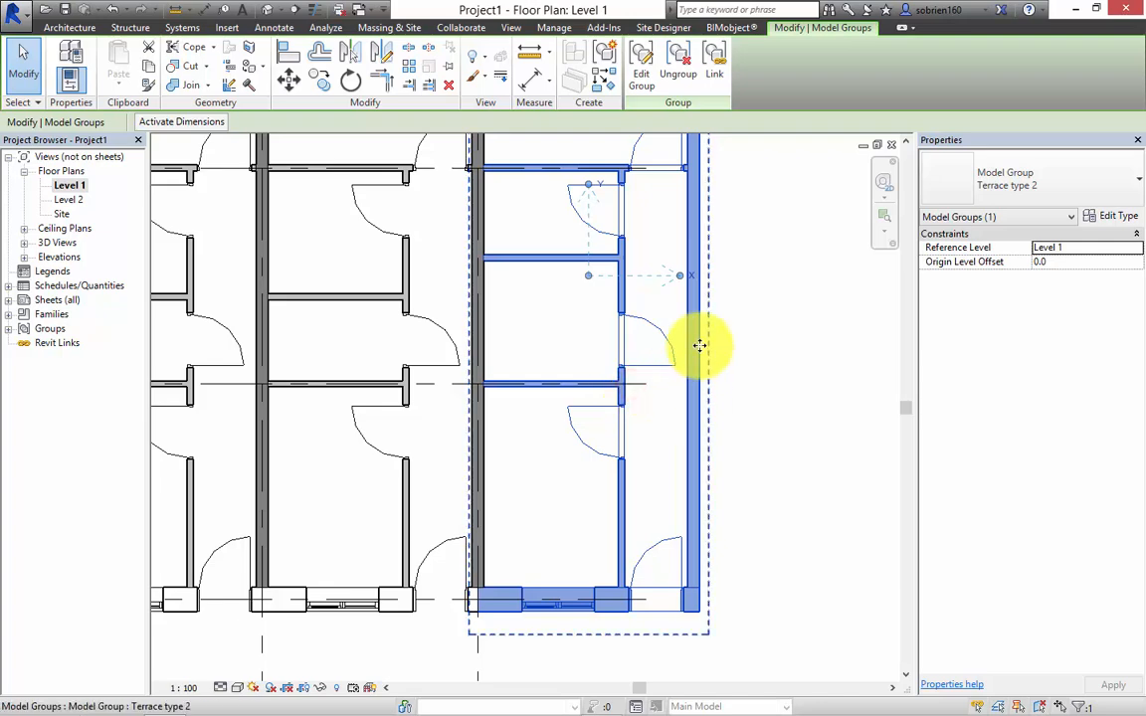
click(641, 72)
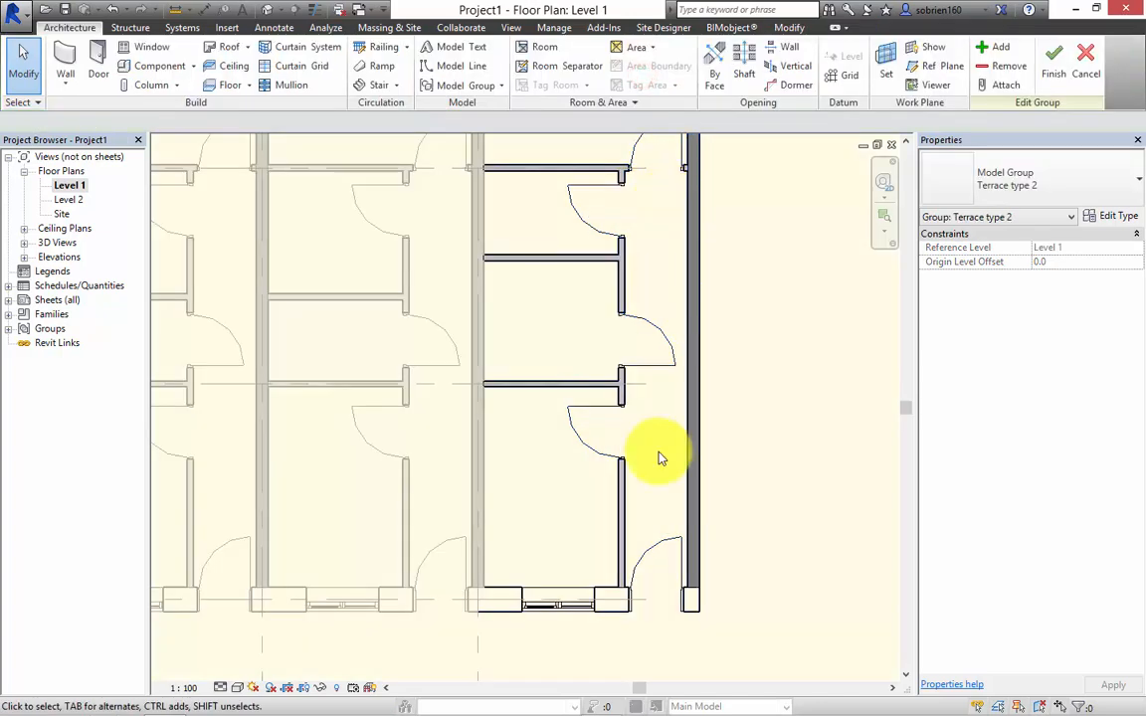
scroll(648, 364, down, 2)
middle_drag(647, 364, 624, 465)
click(545, 219)
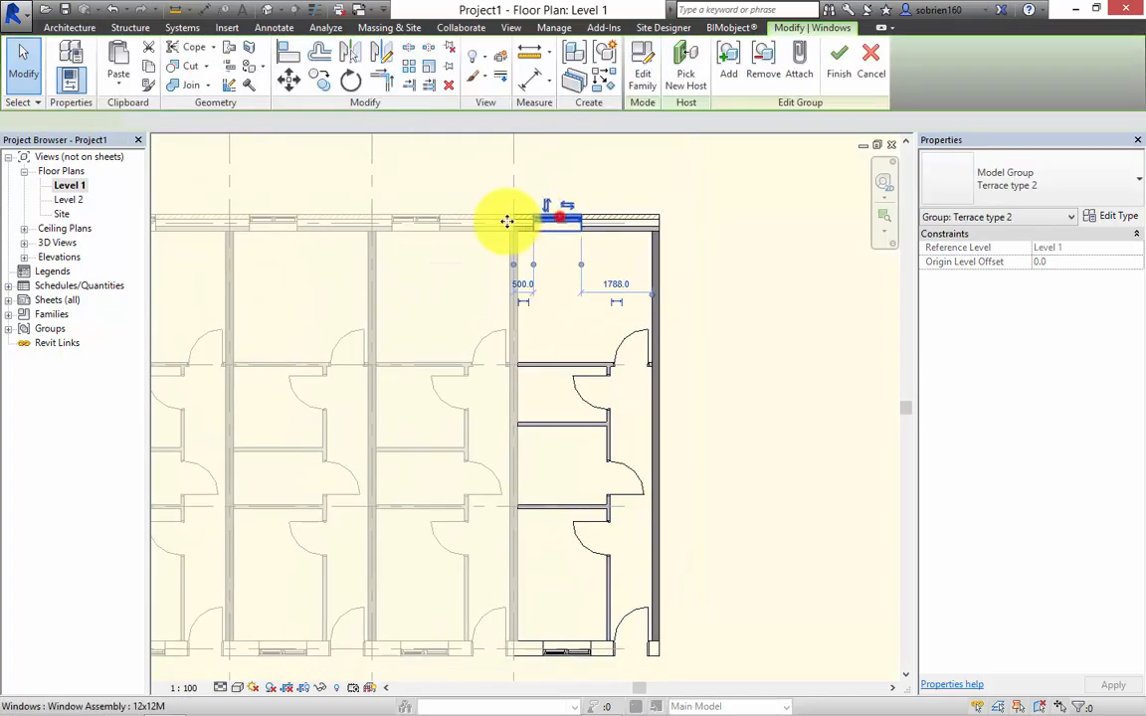
click(318, 79)
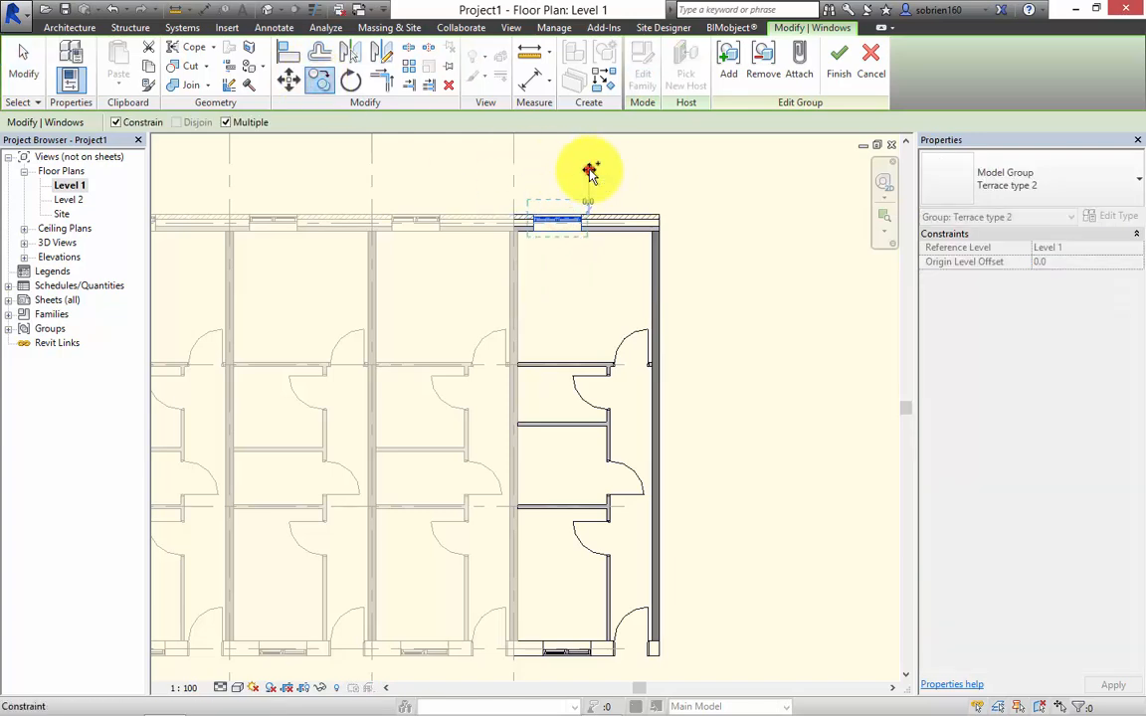
click(589, 171)
click(648, 170)
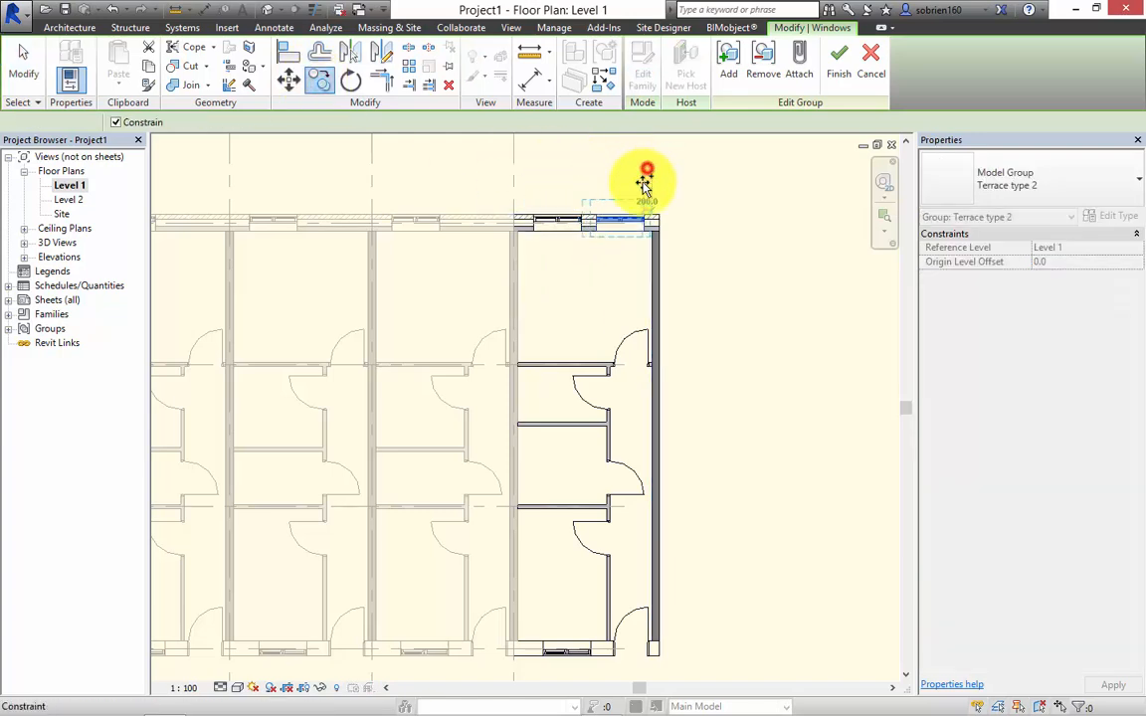
key(Escape)
key(Escape)
Step: Finish editing the Terrace type 2 group and clear the selection
middle_drag(690, 270, 611, 274)
scroll(686, 229, down, 2)
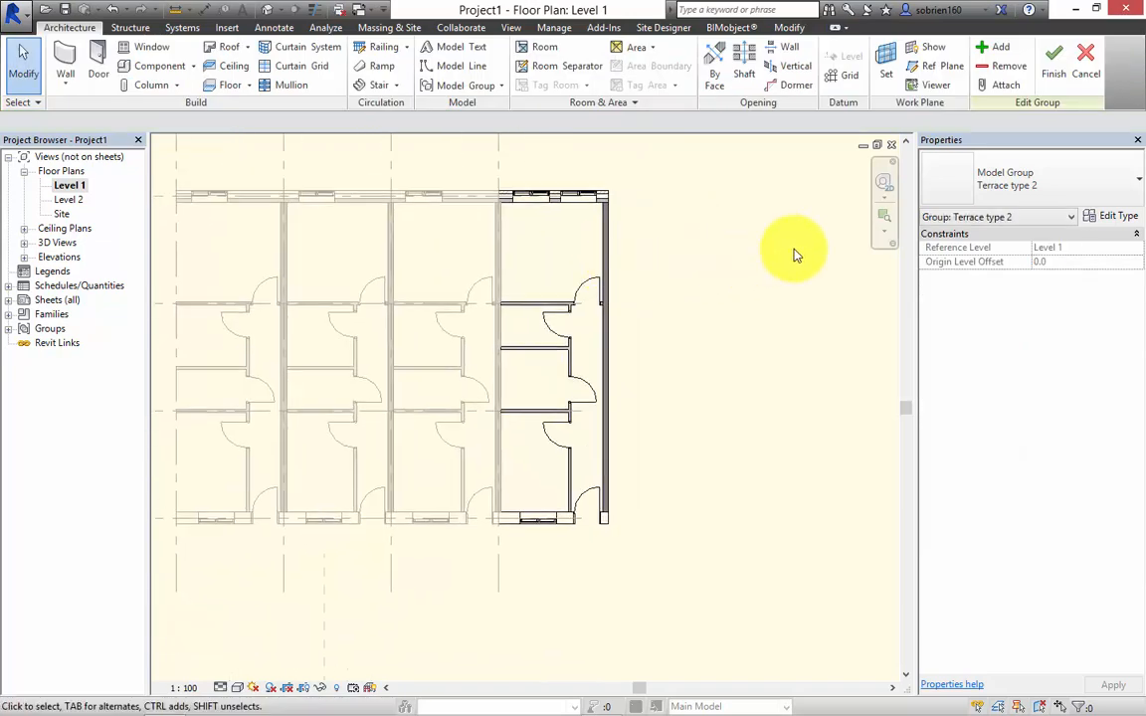
click(1056, 69)
click(693, 349)
middle_drag(742, 378, 851, 371)
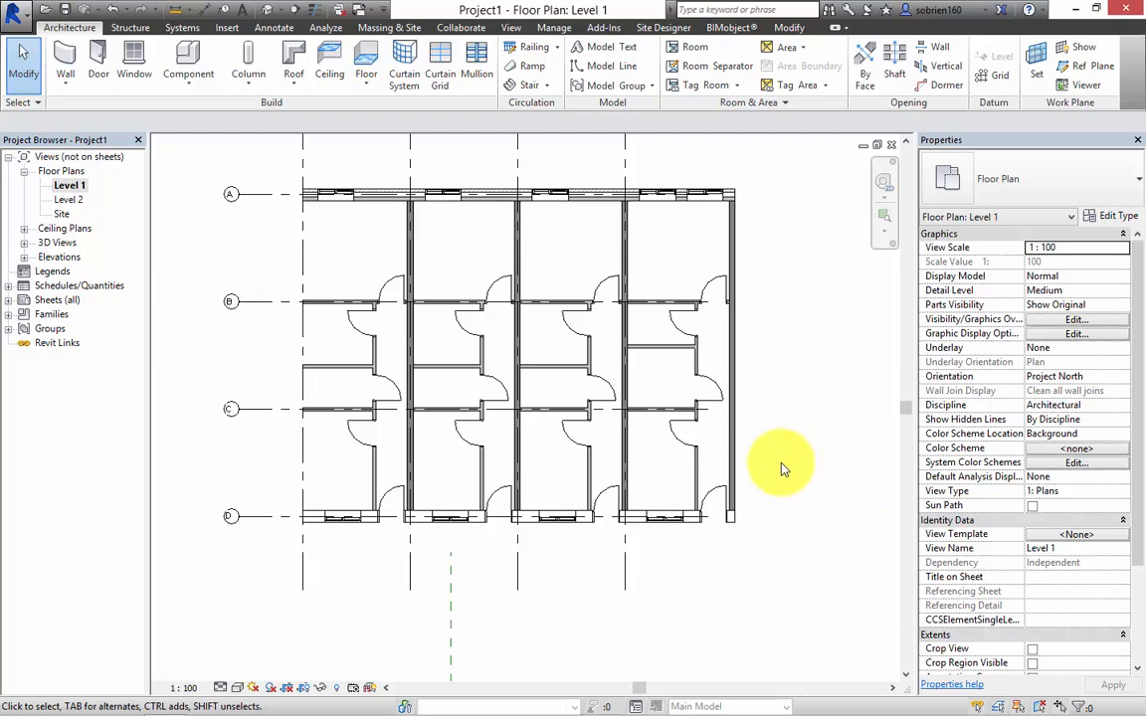
middle_drag(782, 465, 795, 493)
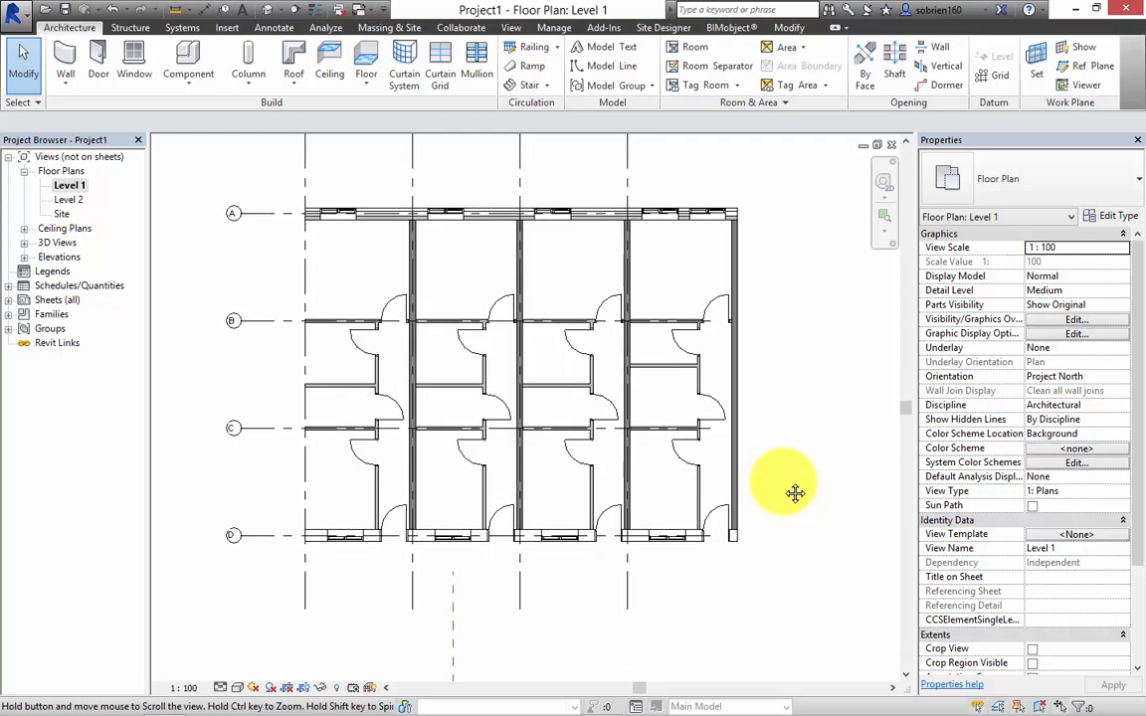
middle_drag(697, 278, 713, 298)
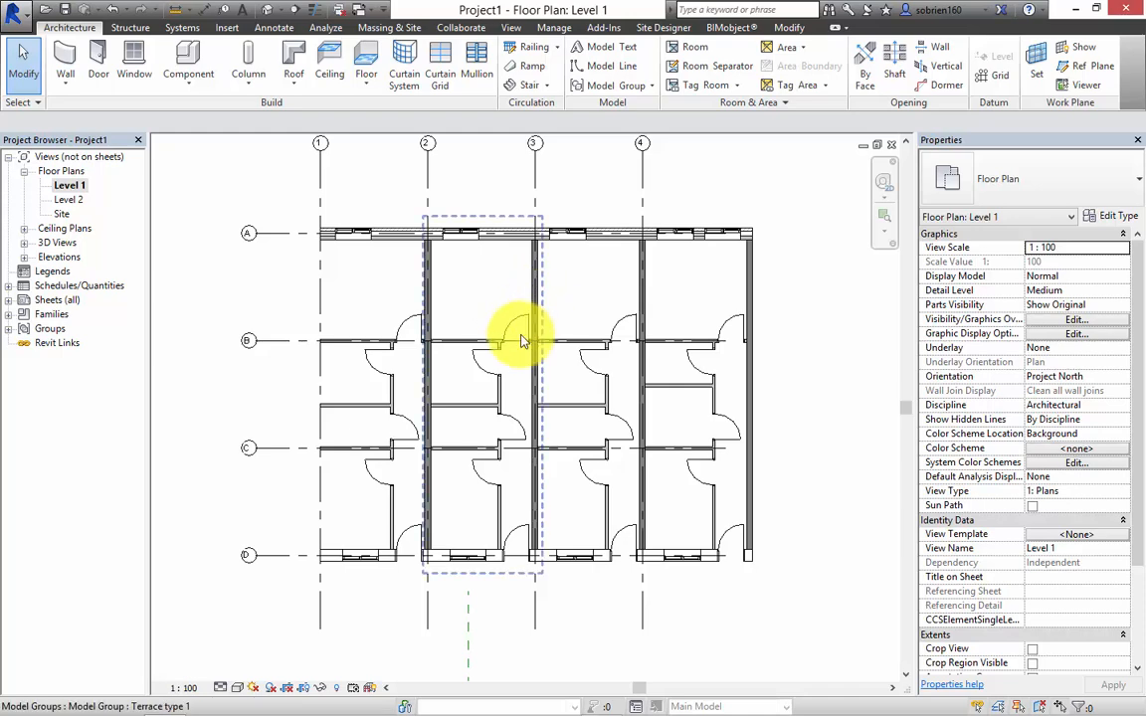
middle_drag(573, 326, 519, 324)
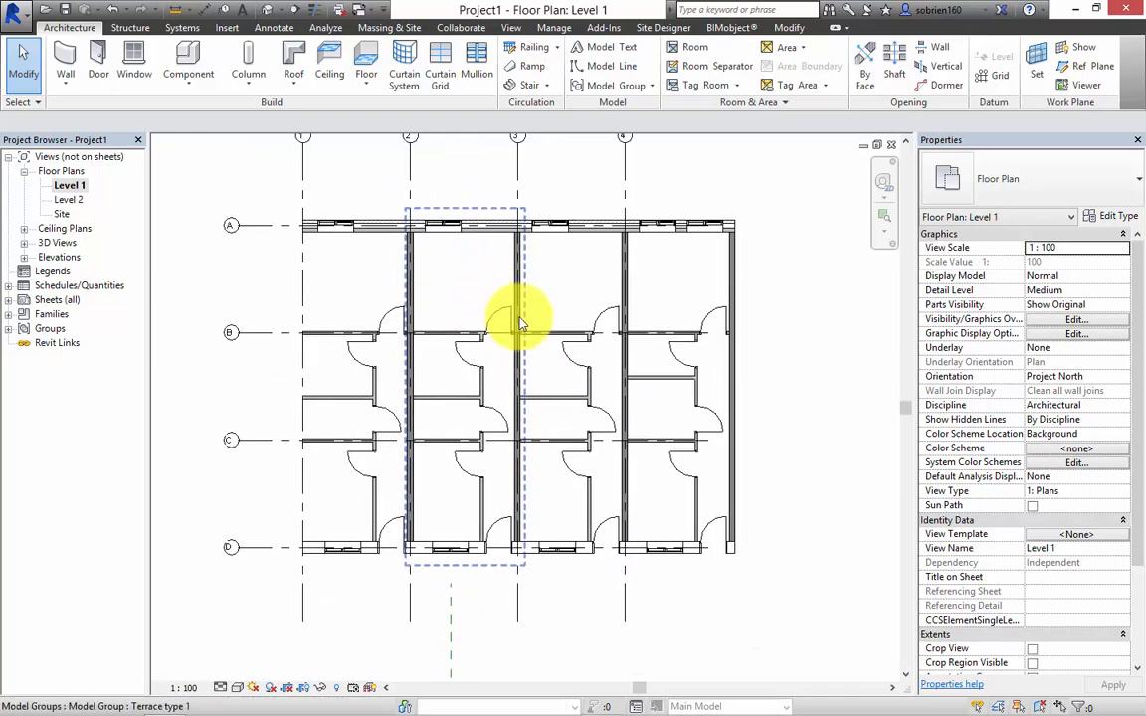
Step: Change all Terrace type 1 groups visible in the view to Terrace type 2 and clear the selection
click(475, 550)
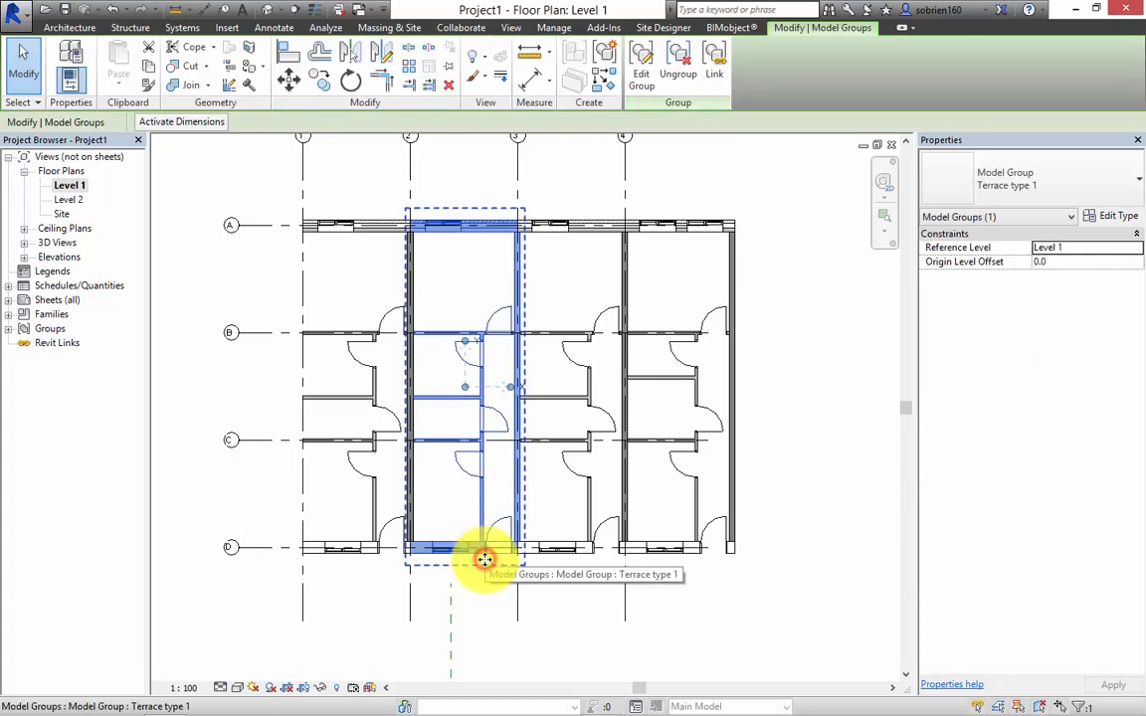
right_click(506, 510)
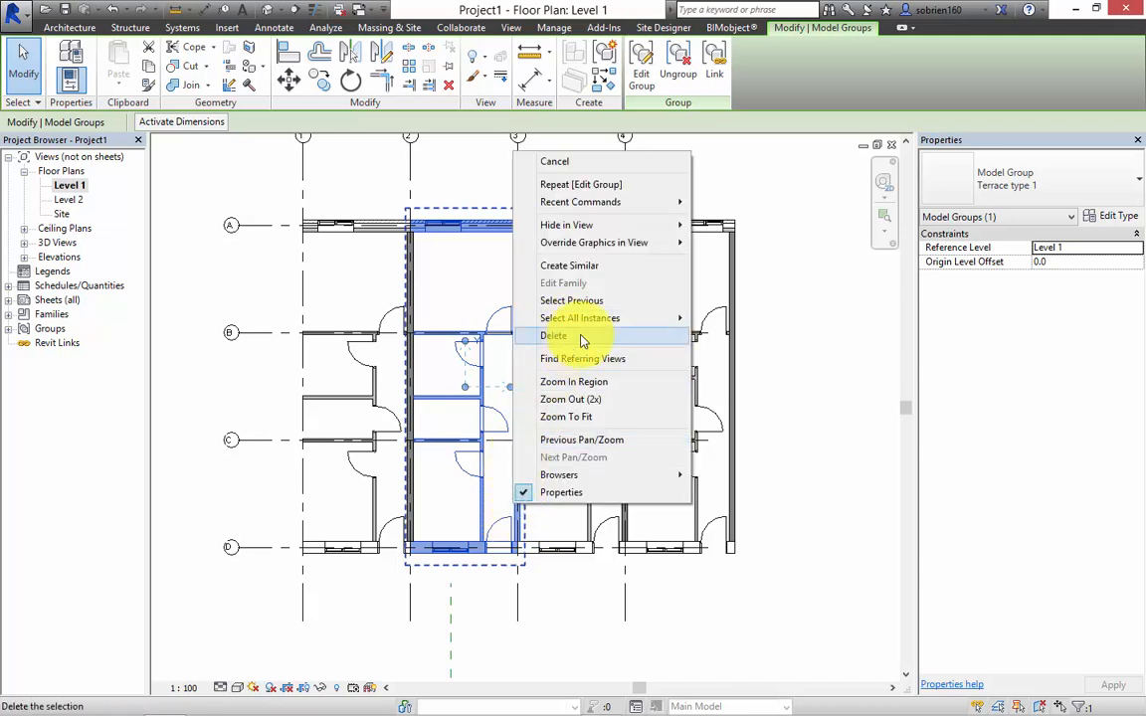
mouse_move(595, 326)
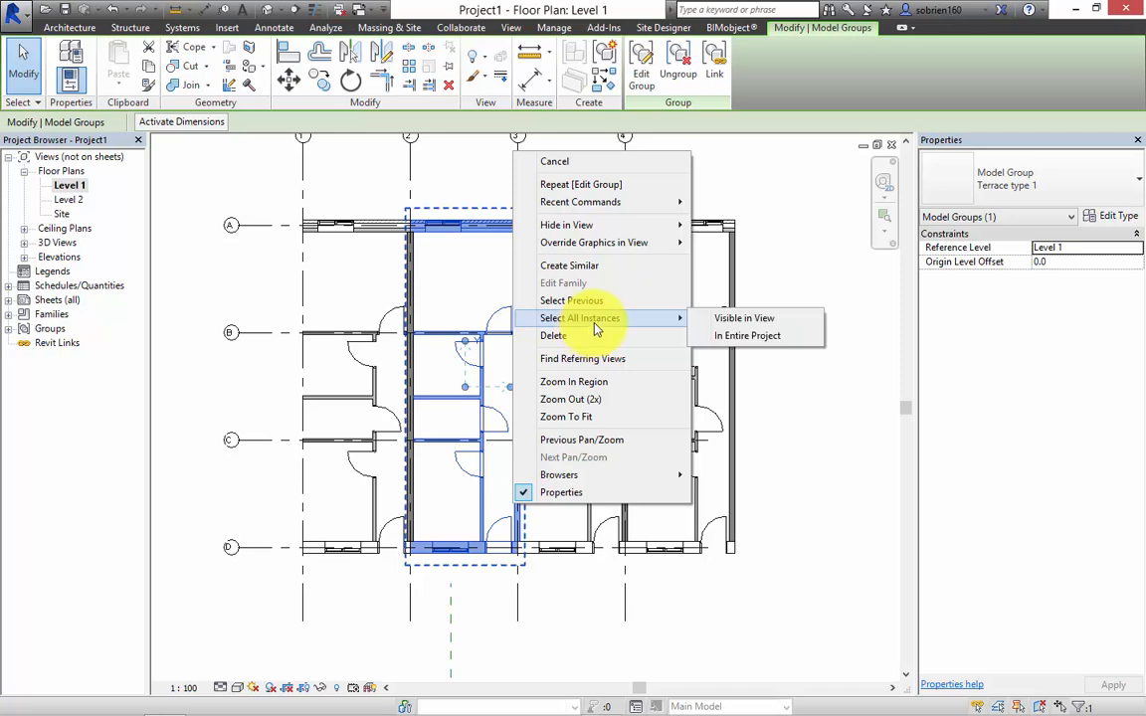
click(734, 322)
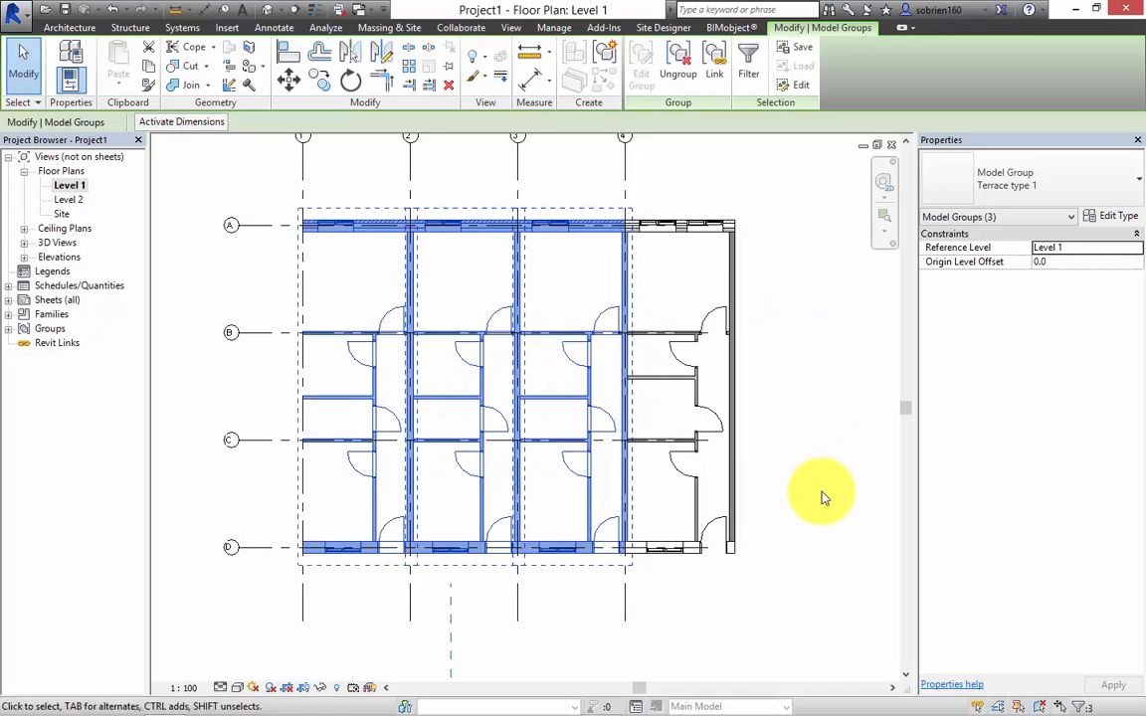
click(1131, 196)
click(1038, 249)
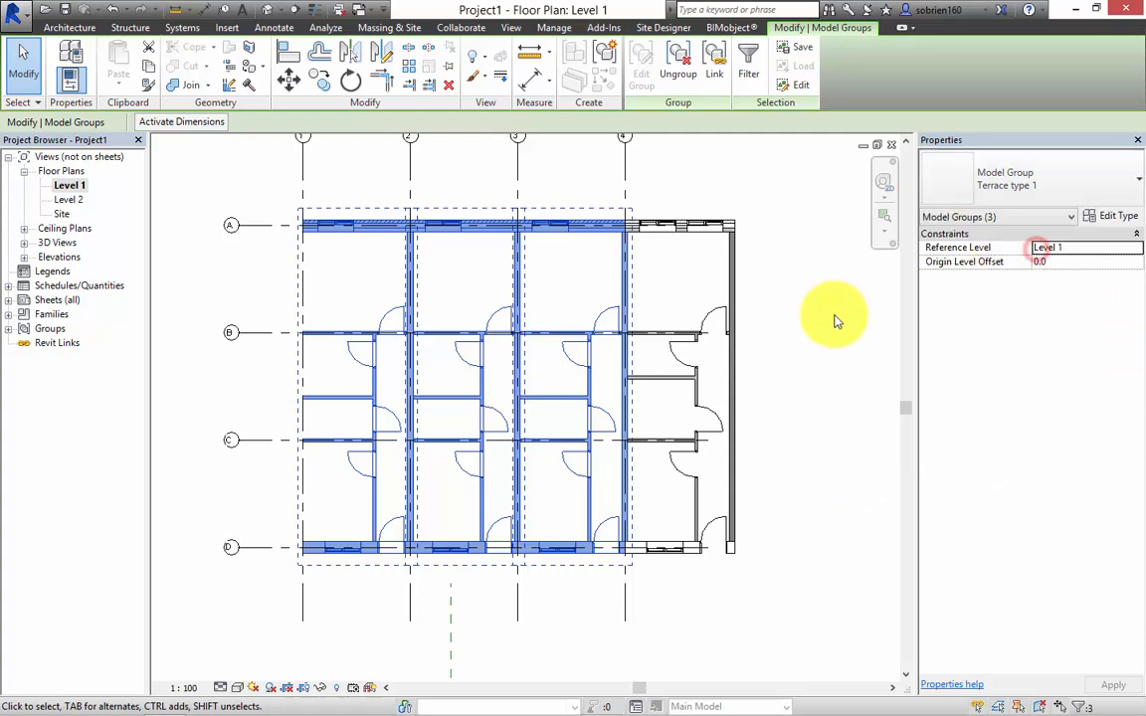
click(832, 319)
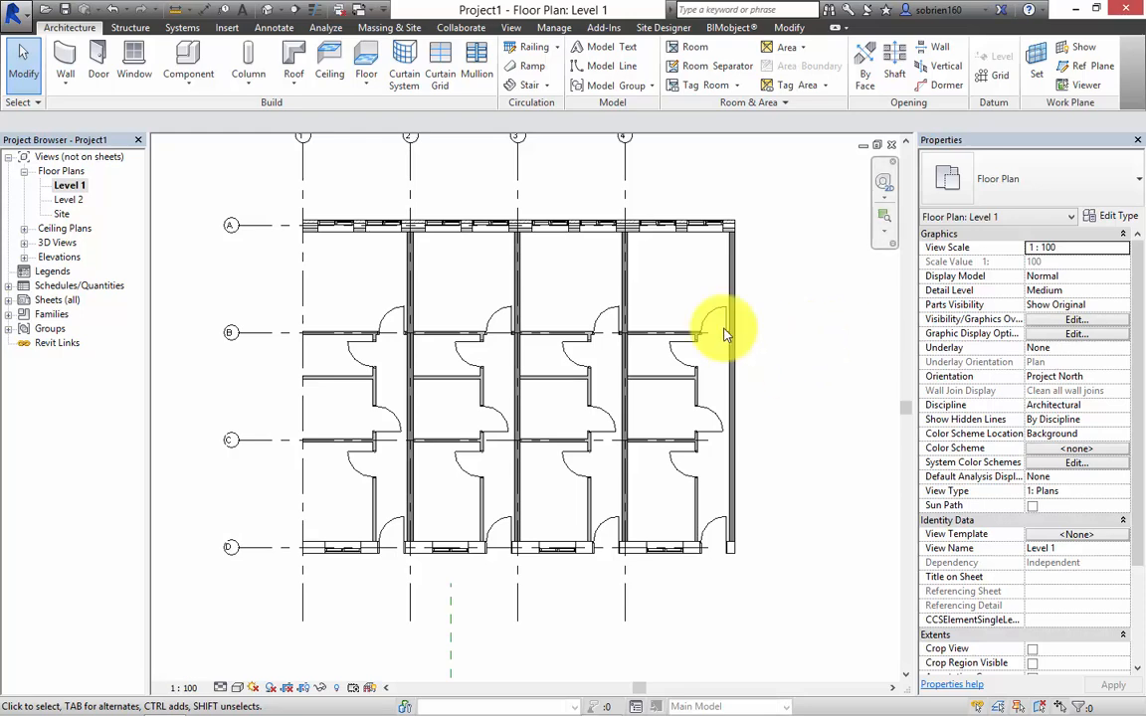
Step: Draw an Exterior - 408mm Masonry / LW Concrete wall along grid 1 from grid A to grid D
middle_drag(395, 570, 440, 525)
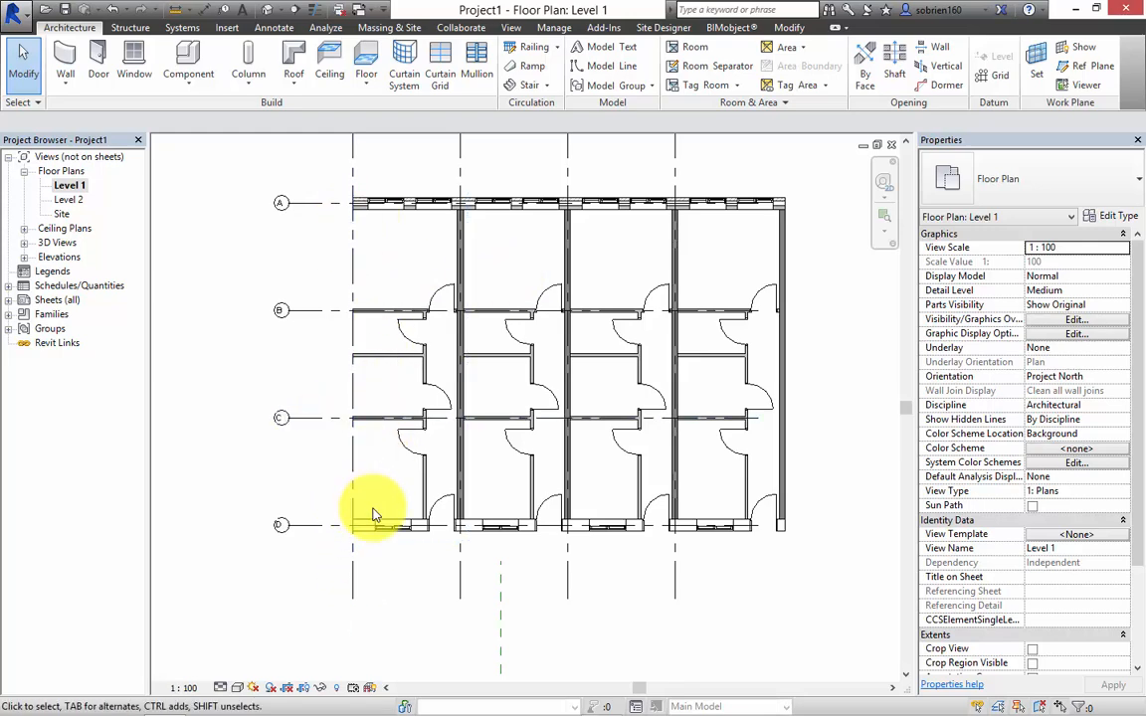
middle_drag(568, 468, 601, 486)
click(500, 336)
key(Escape)
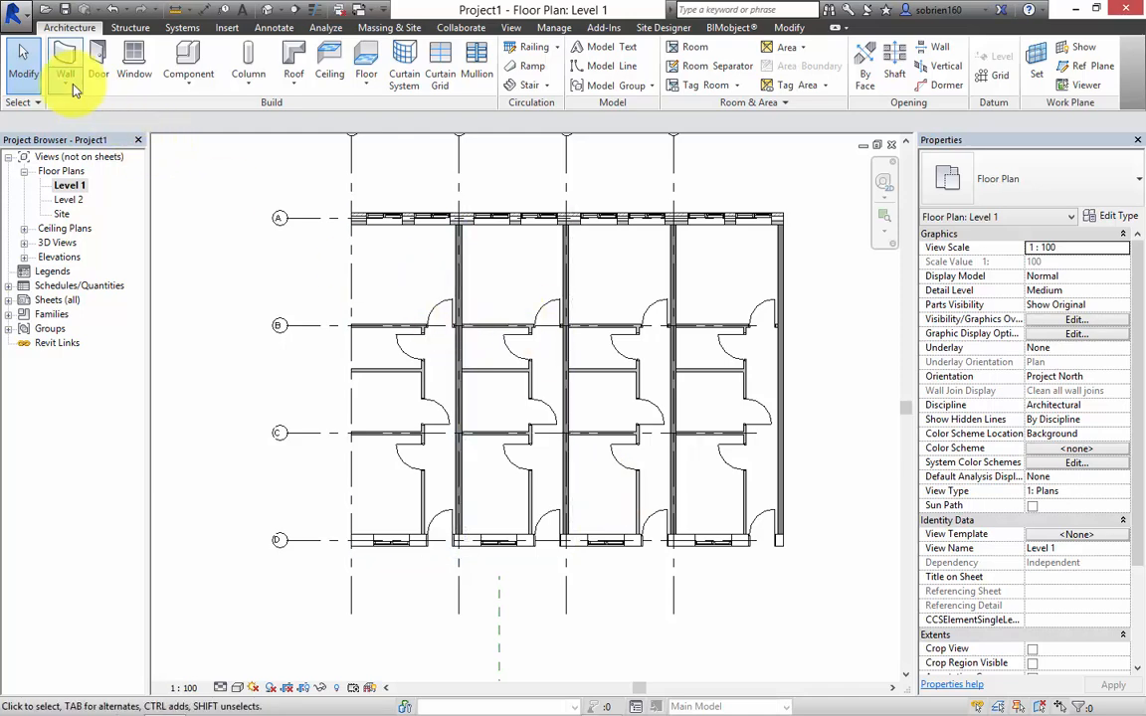
click(61, 60)
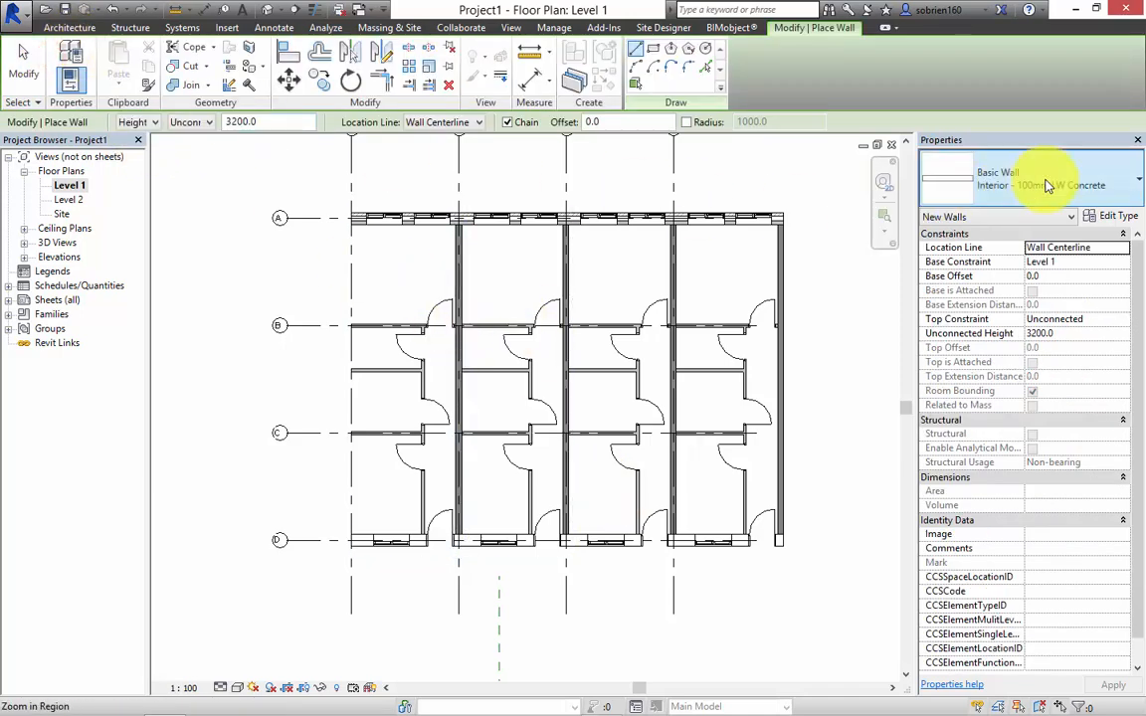
click(1044, 180)
drag(1133, 320, 1133, 243)
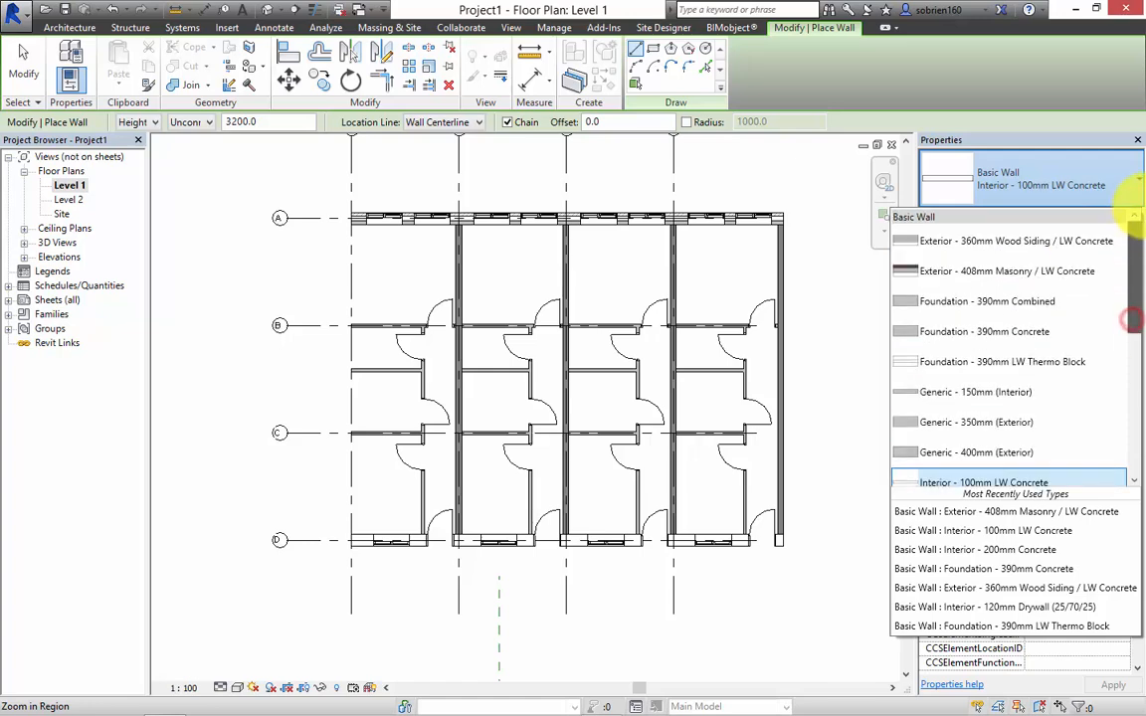
click(1007, 269)
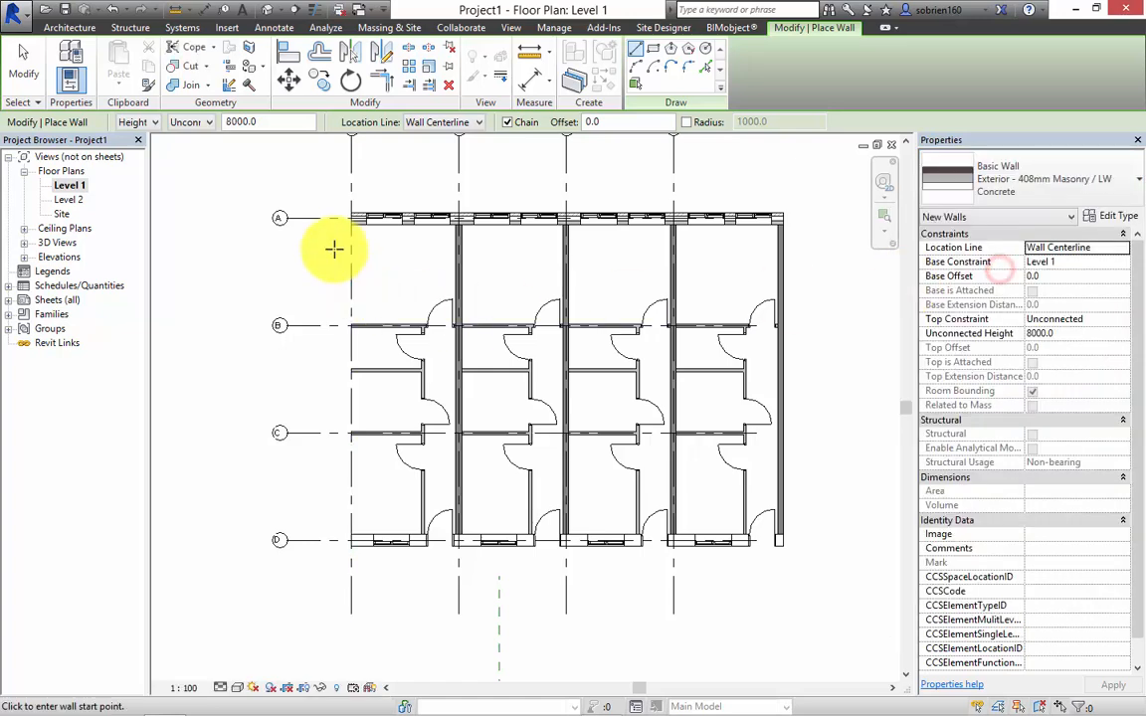
click(350, 218)
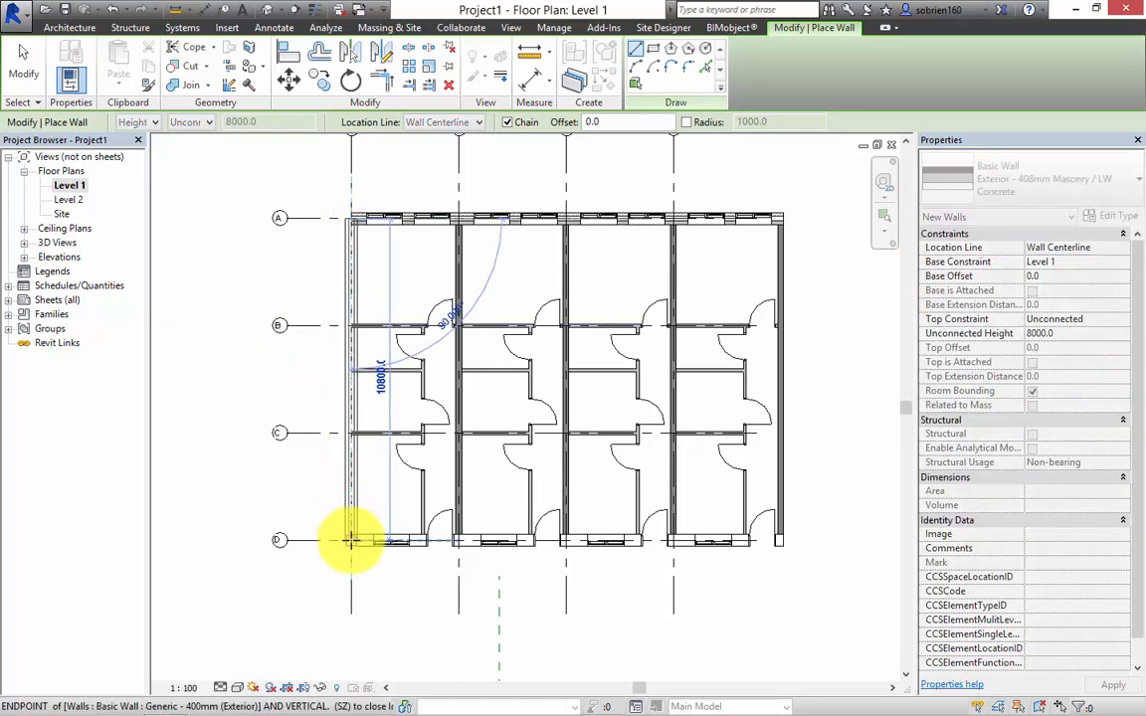
click(351, 539)
key(Escape)
key(Escape)
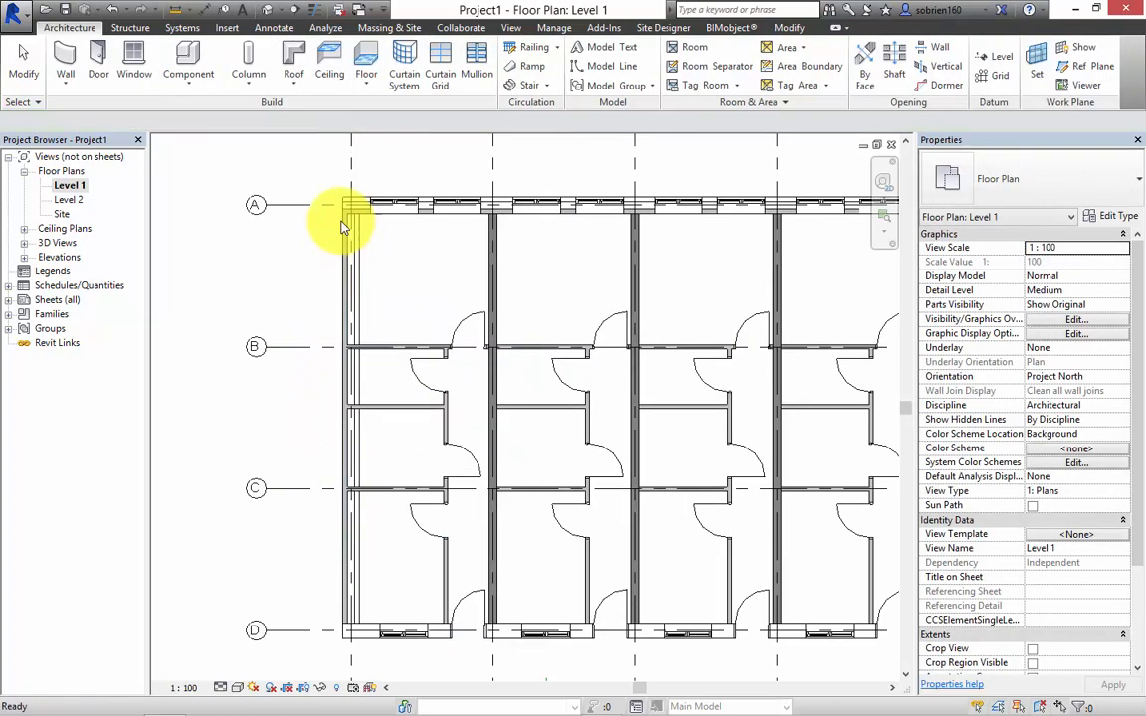
Step: Flip the new grid 1 wall so its masonry side faces outward and check its corner at grid A
scroll(345, 225, up, 5)
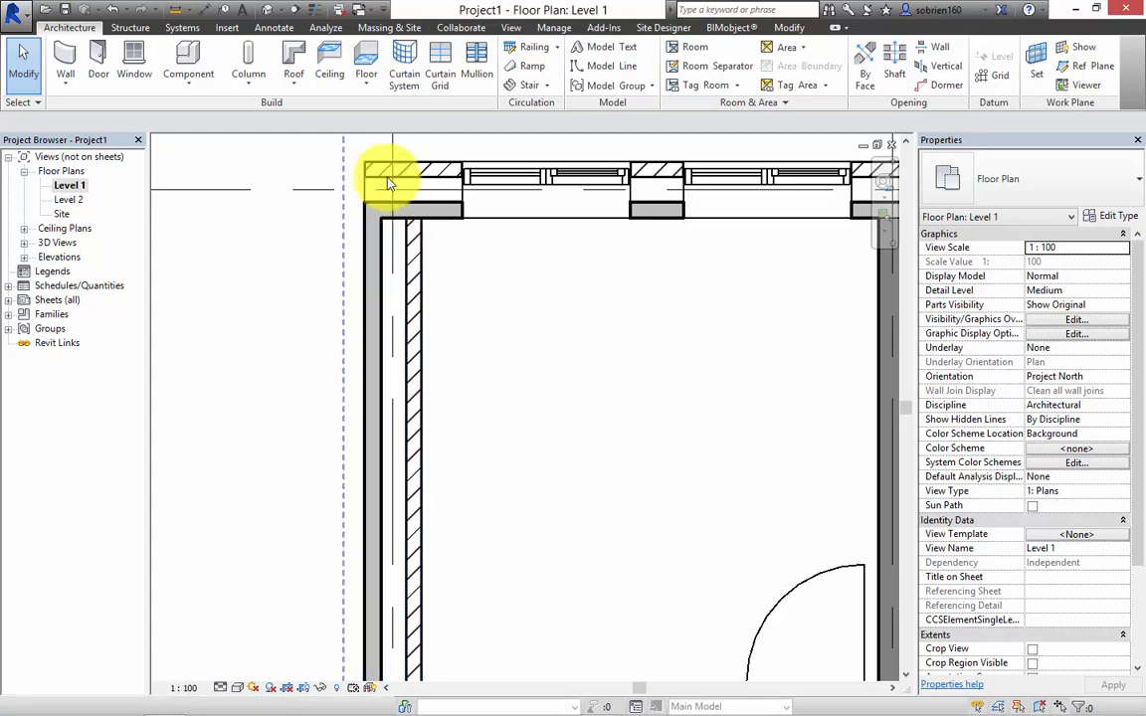
scroll(537, 383, down, 3)
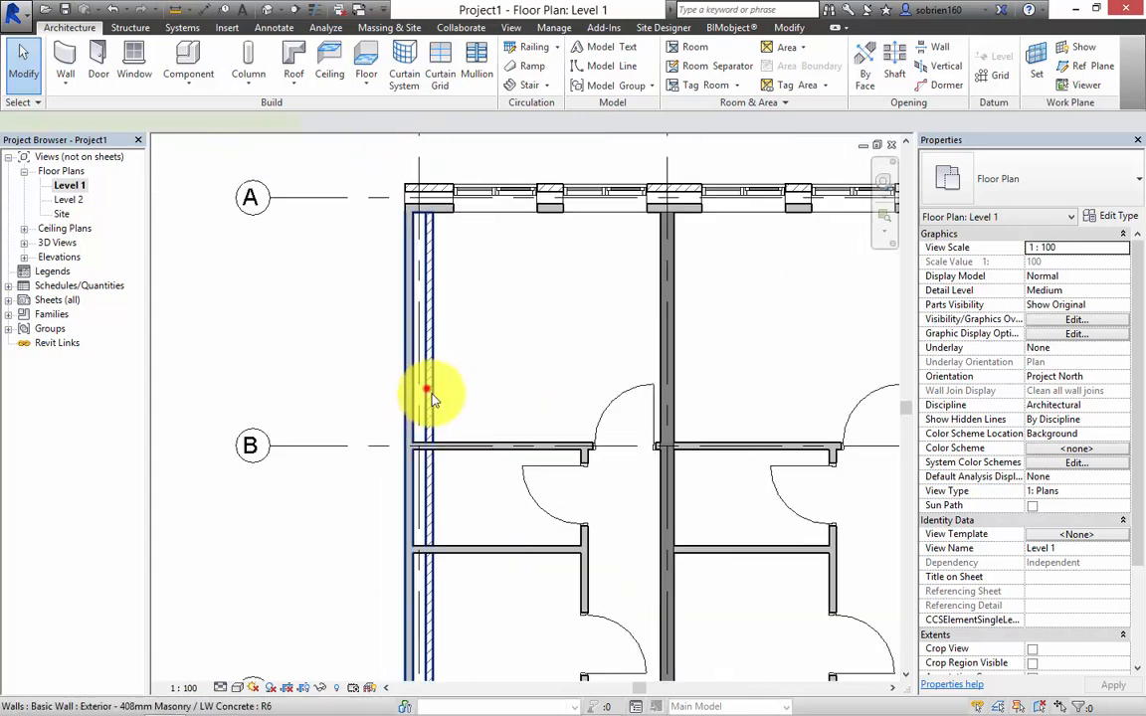
click(426, 394)
click(445, 568)
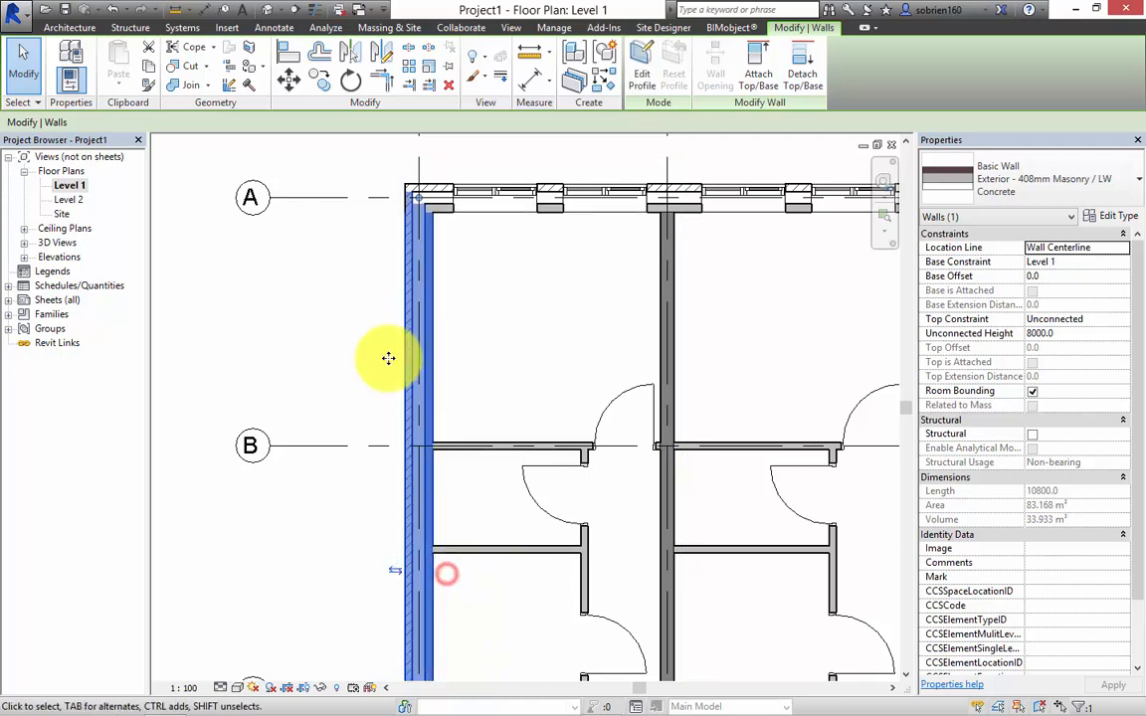
click(487, 279)
scroll(398, 179, up, 5)
scroll(739, 164, down, 4)
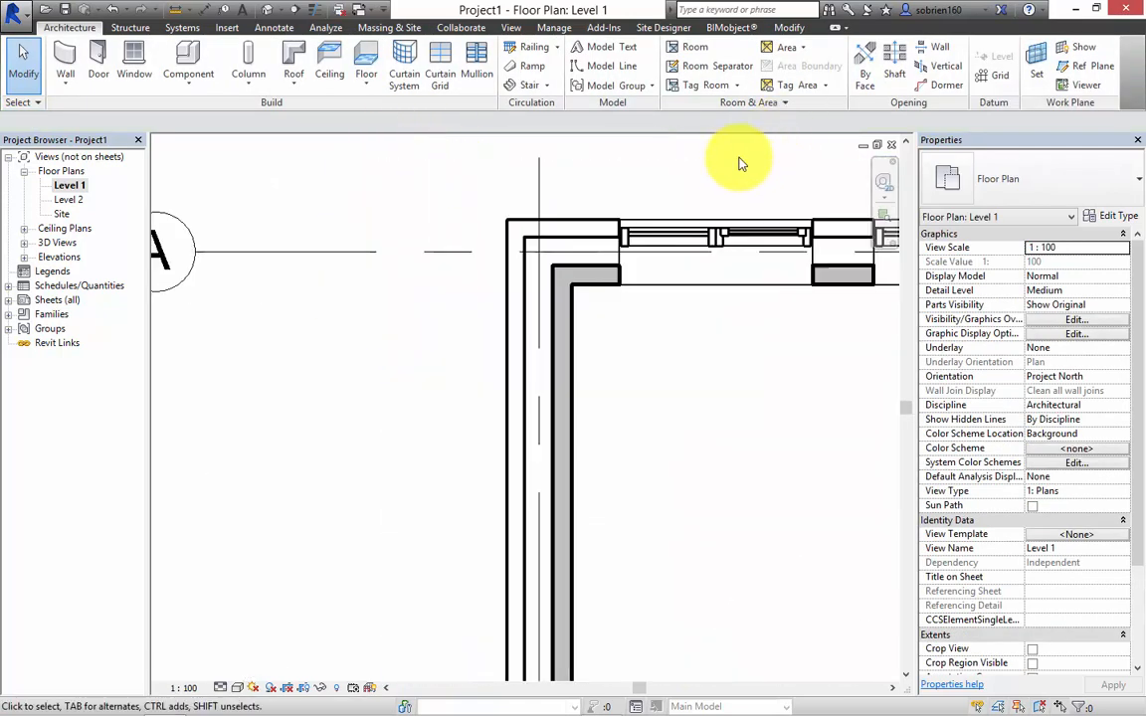
Step: Examine the Terrace type 2 units along the row, from the new grid 1 wall to the opposite end wall
mouse_move(704, 385)
middle_down()
mouse_move(686, 404)
mouse_move(396, 423)
mouse_move(327, 256)
middle_up()
scroll(403, 408, down, 2)
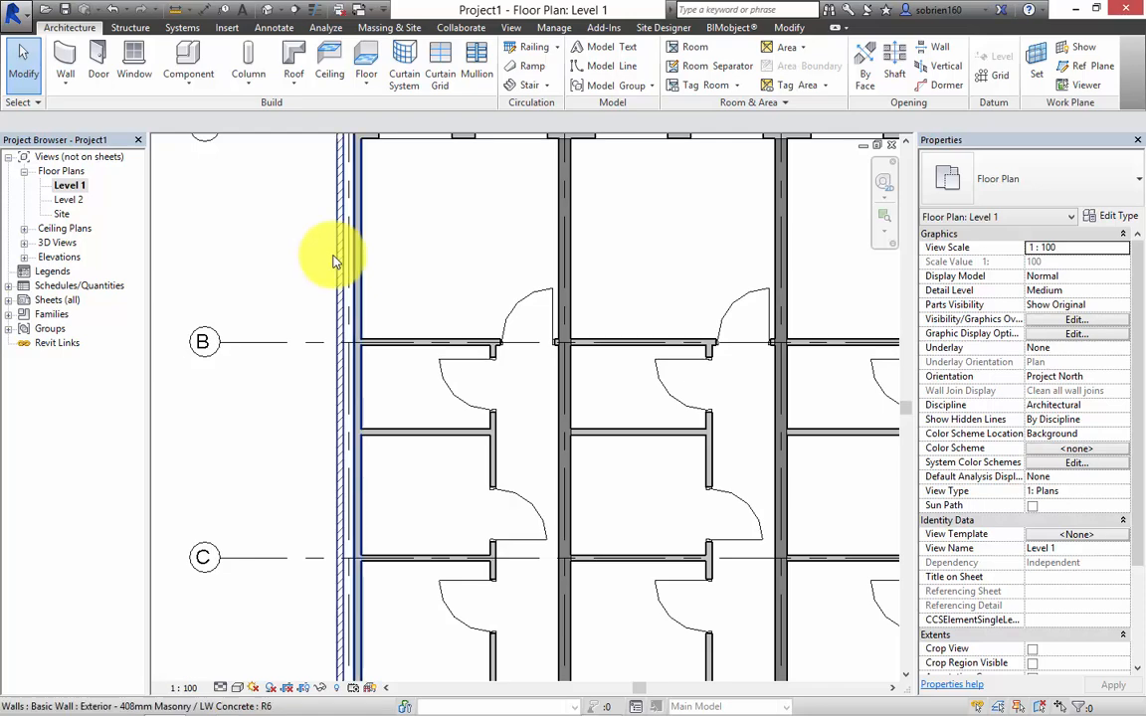
click(429, 347)
scroll(423, 389, down, 4)
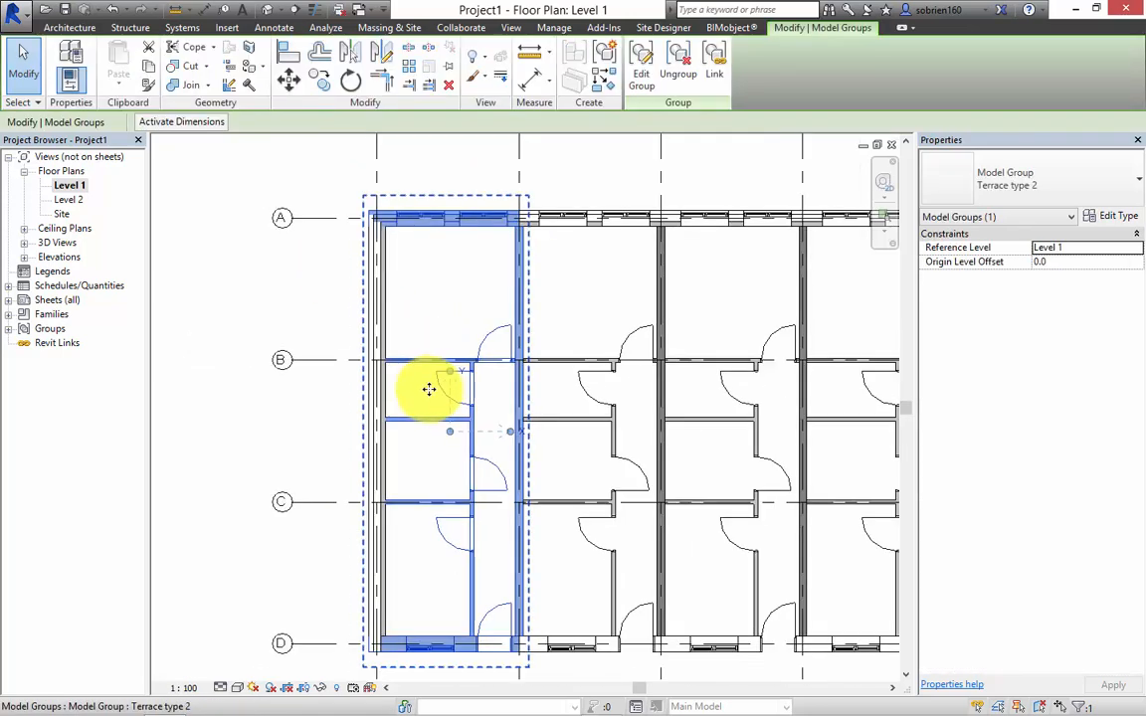
click(892, 378)
middle_drag(834, 398, 743, 383)
scroll(740, 374, down, 2)
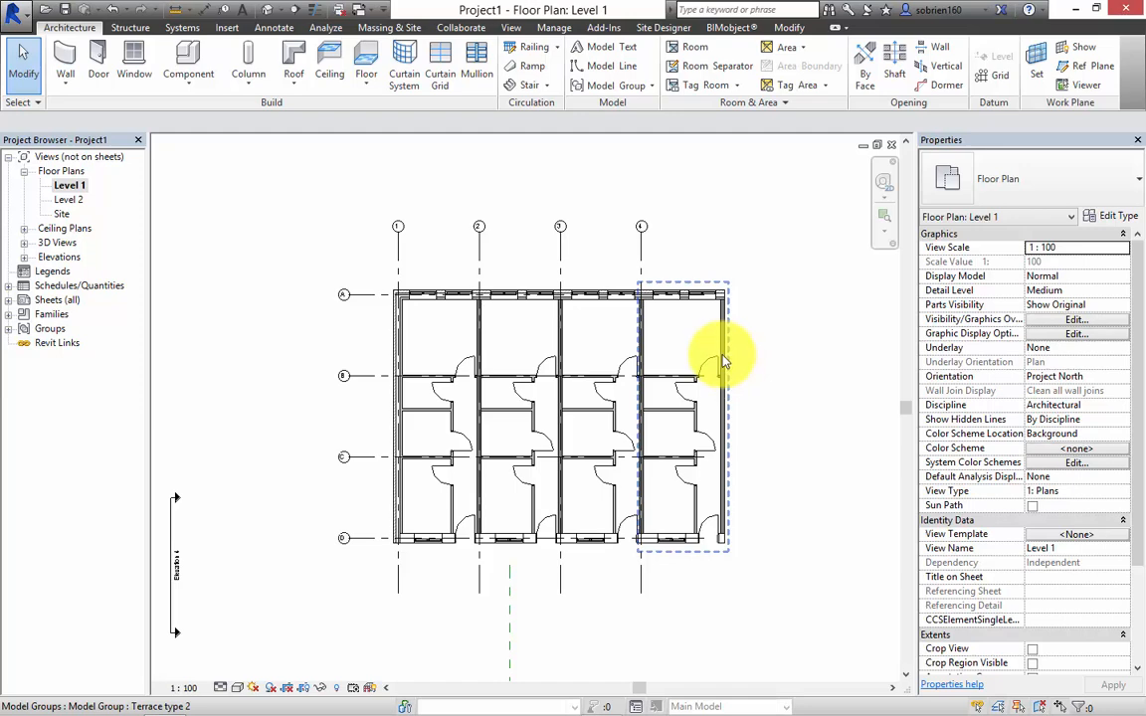
scroll(581, 427, up, 4)
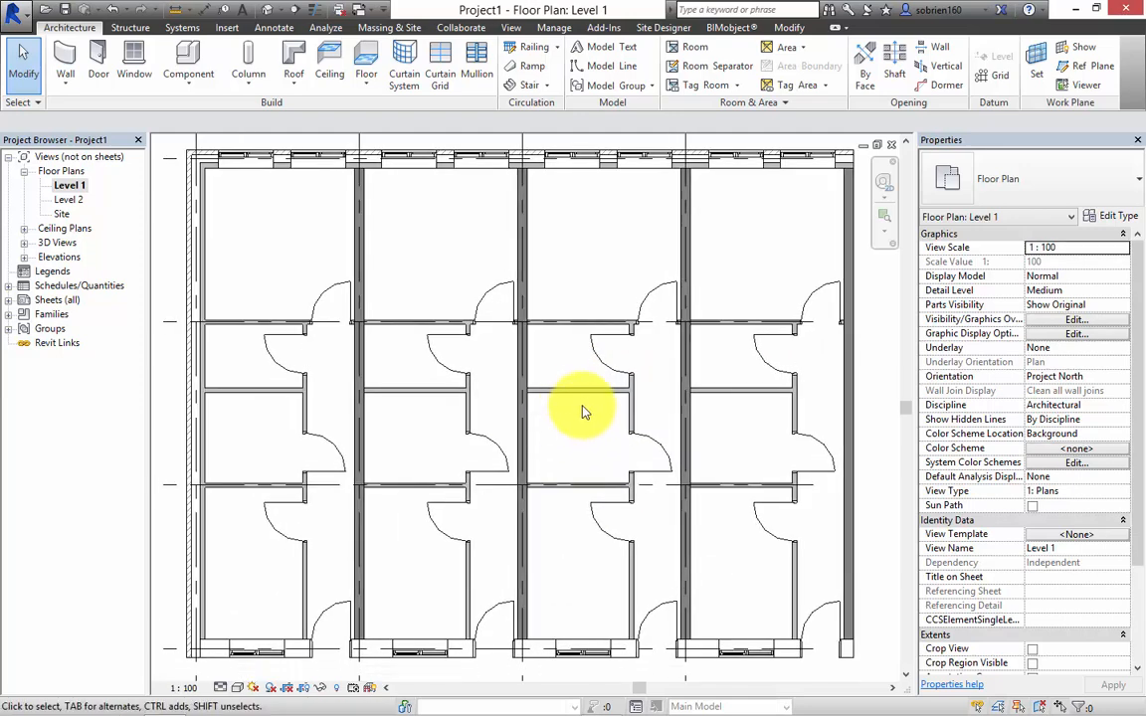
middle_drag(226, 422, 235, 414)
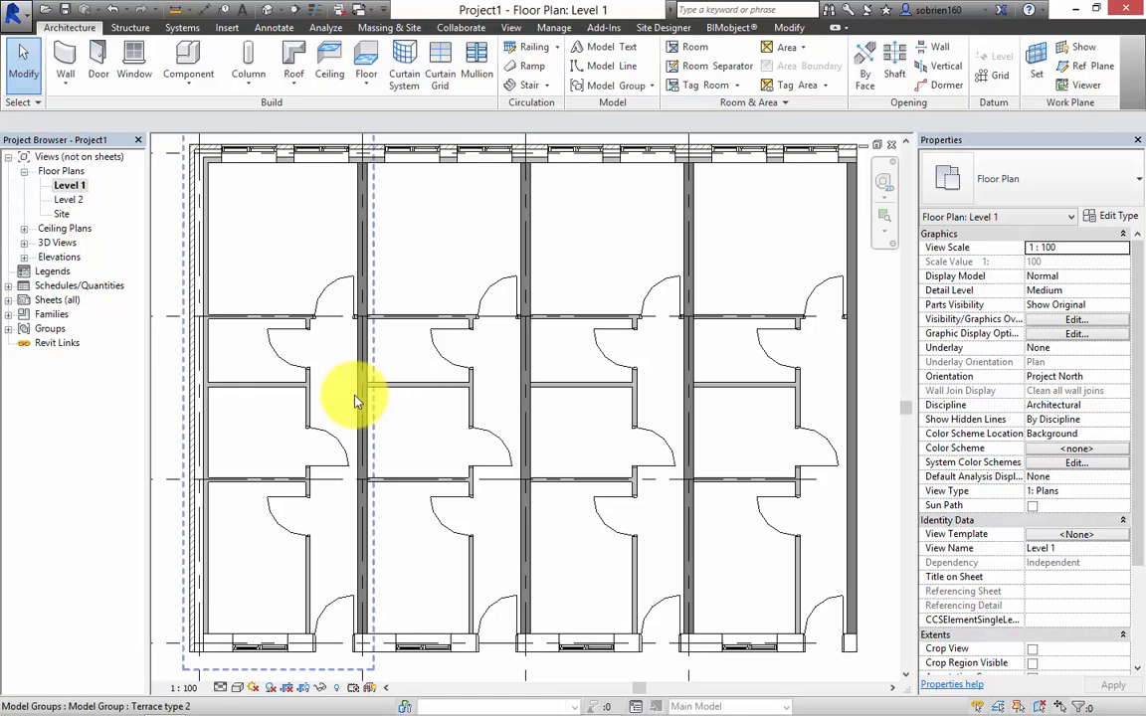
Step: Edit the Terrace type 2 group and open the layer structure of its Interior - 200mm Concrete wall on grid 2
click(243, 380)
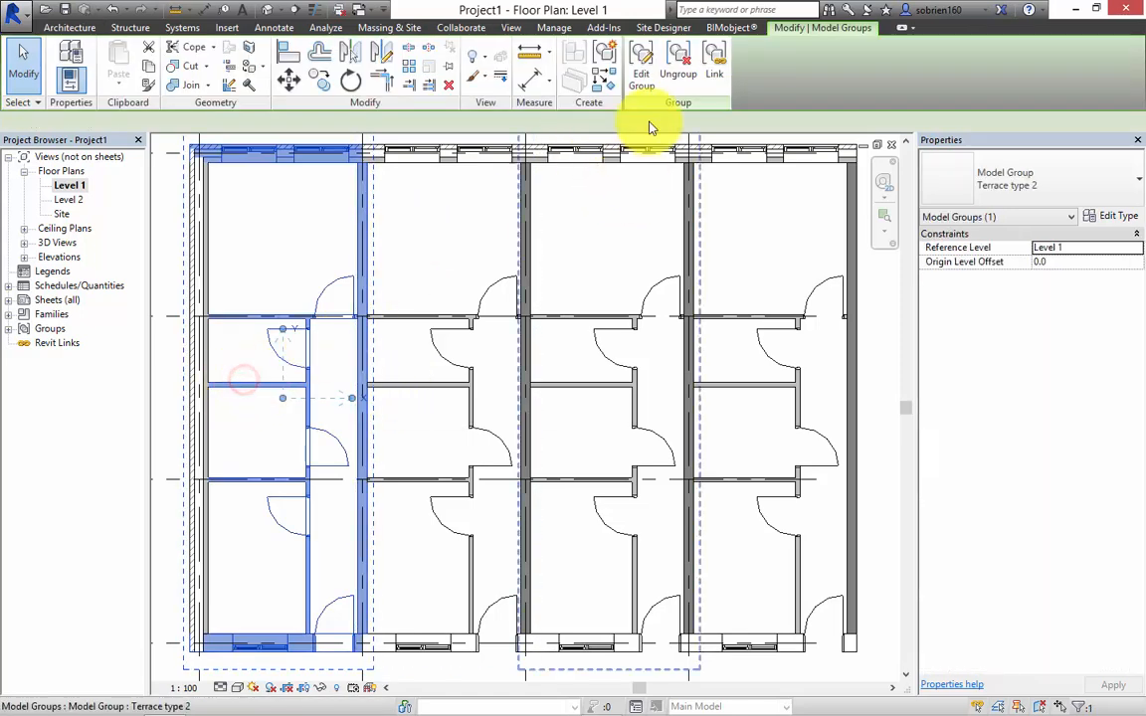
click(642, 60)
click(369, 364)
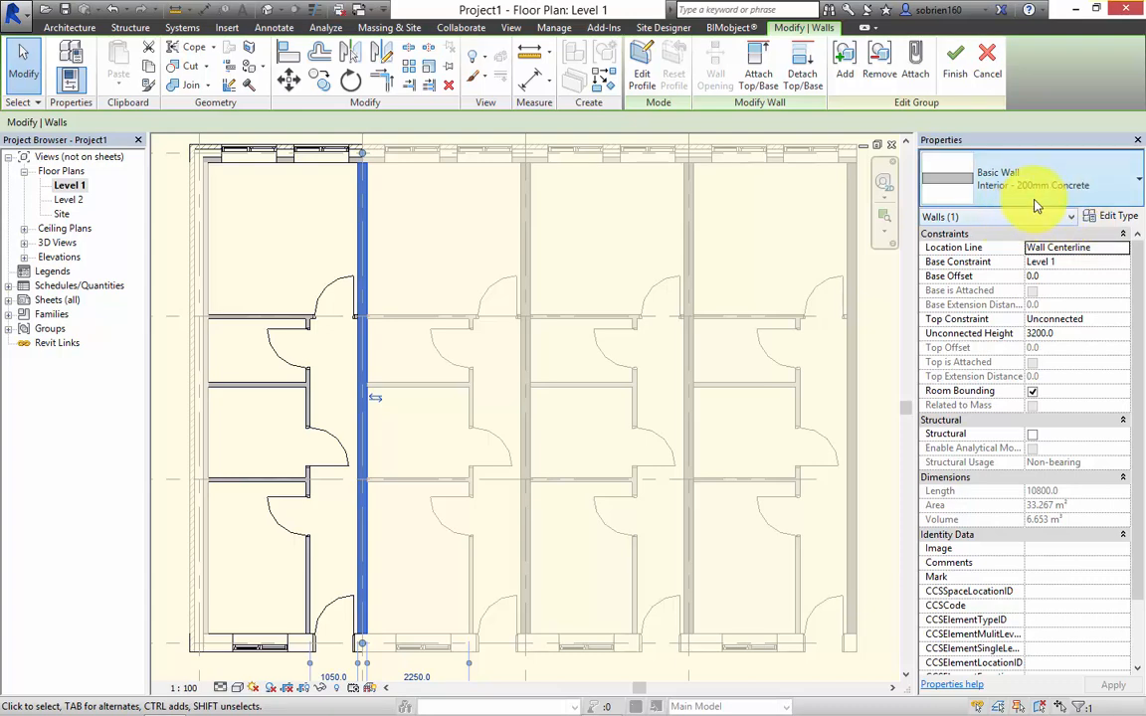
click(1099, 216)
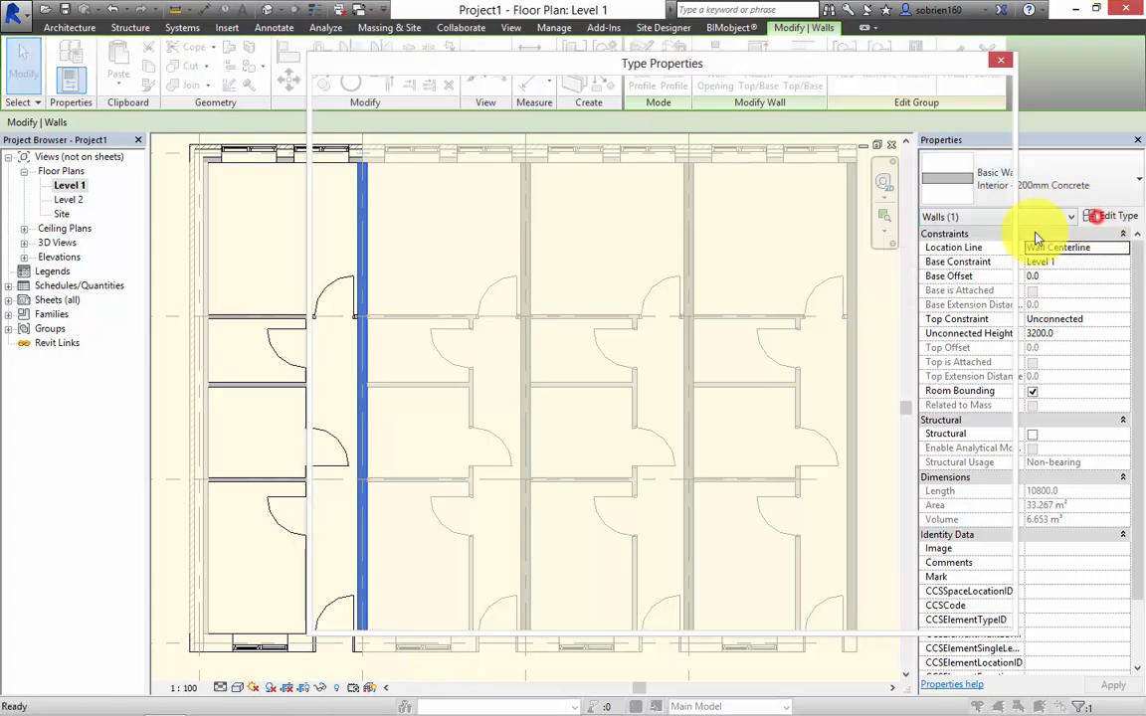
click(802, 221)
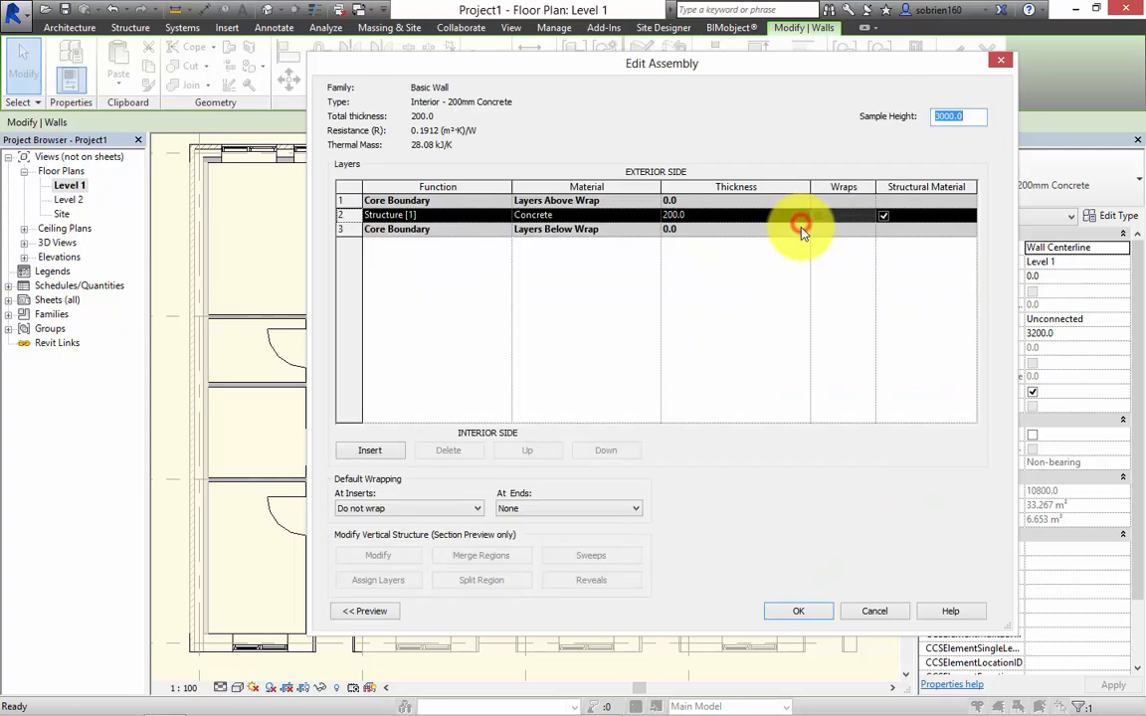
Step: Insert two layers above the concrete layer, with the functions Finish 1 [4] and Substrate [2]
click(386, 453)
click(386, 453)
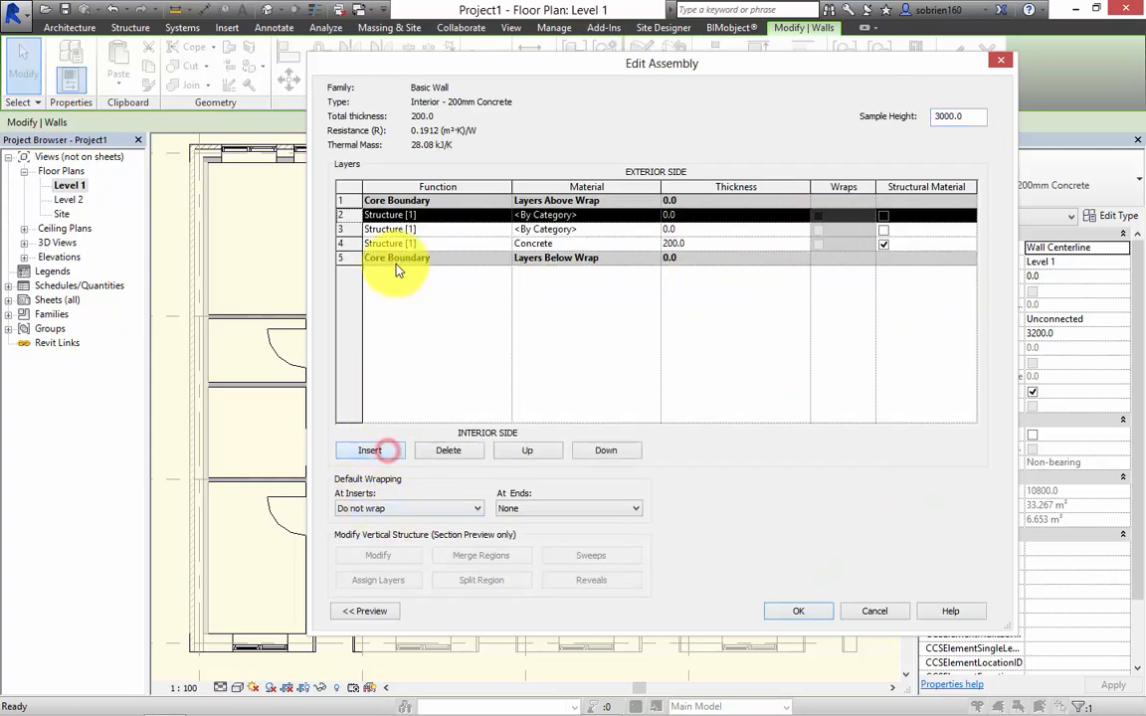
click(439, 216)
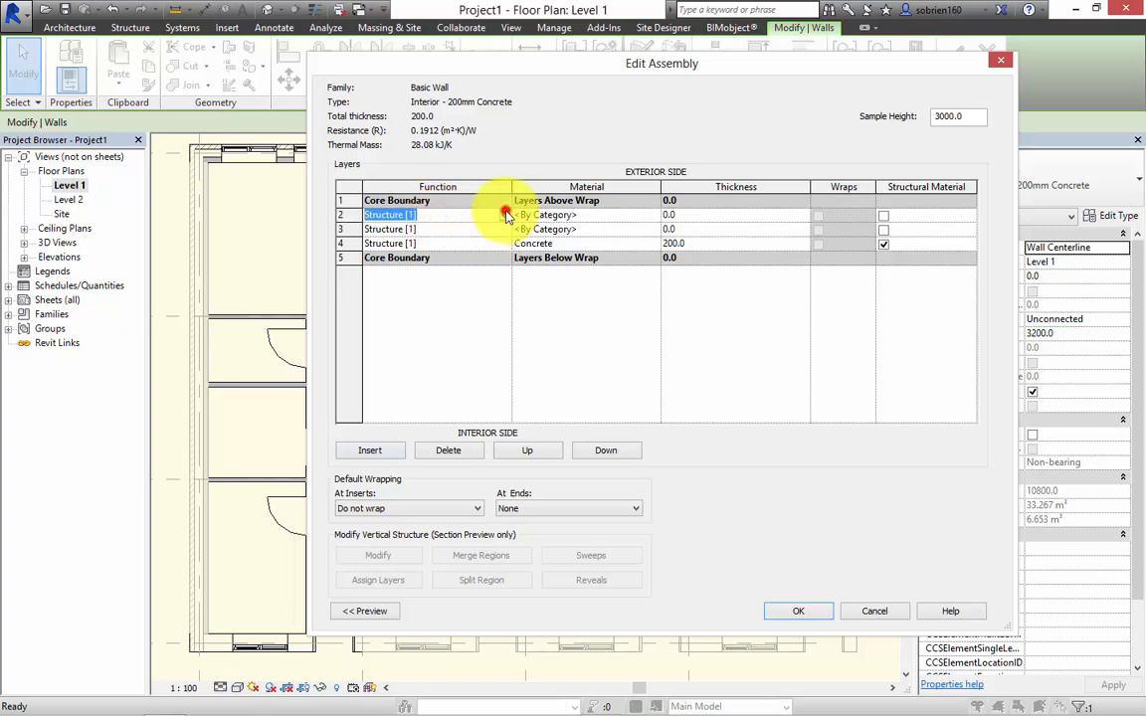
click(506, 216)
click(396, 265)
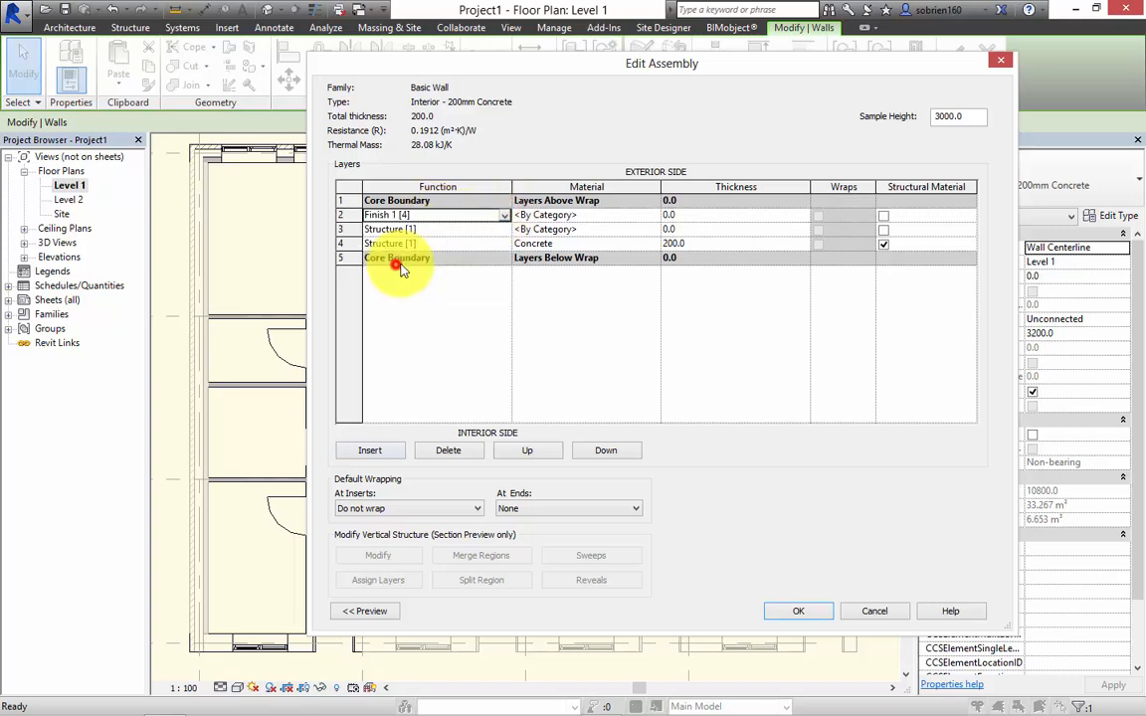
click(439, 230)
click(505, 230)
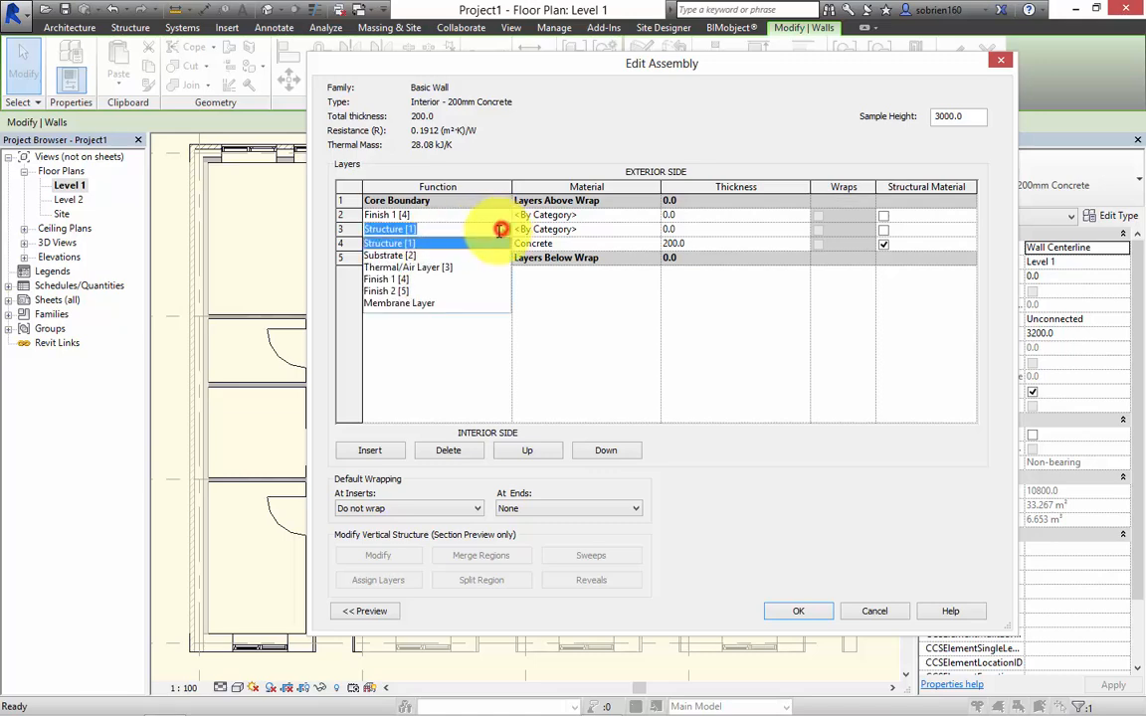
click(445, 256)
Step: Assign Gypsum Wall Board to the Finish 1 [4] layer and set its thickness to 12.5 mm
click(667, 215)
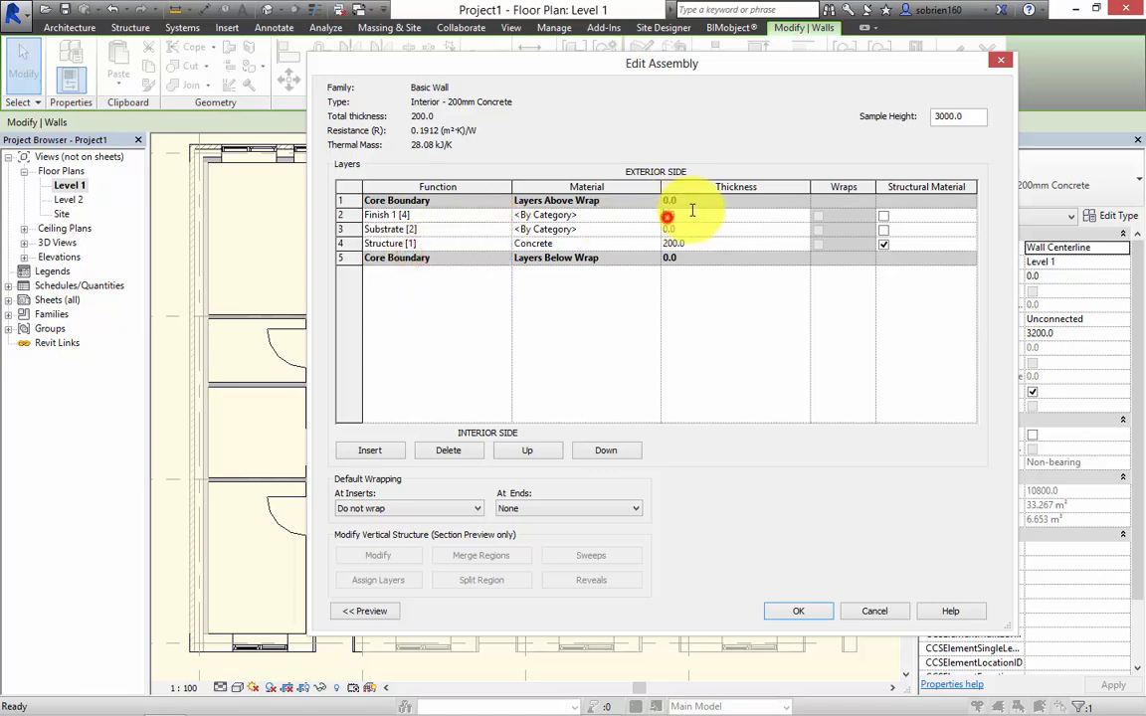
click(685, 212)
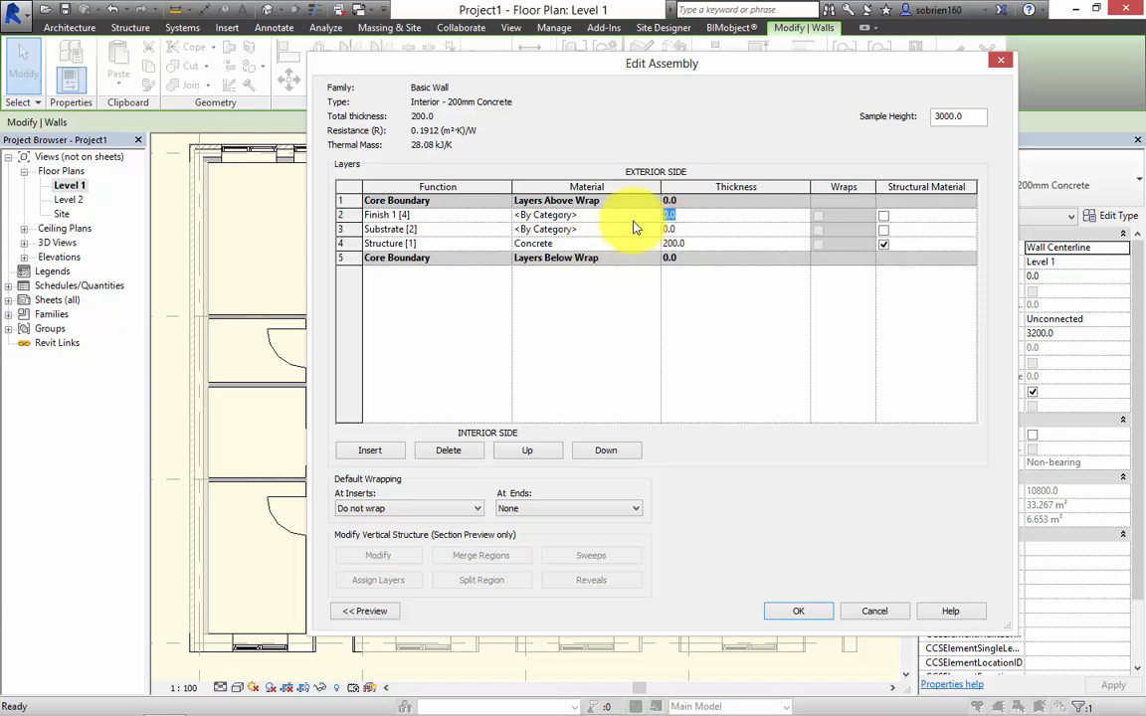
click(634, 217)
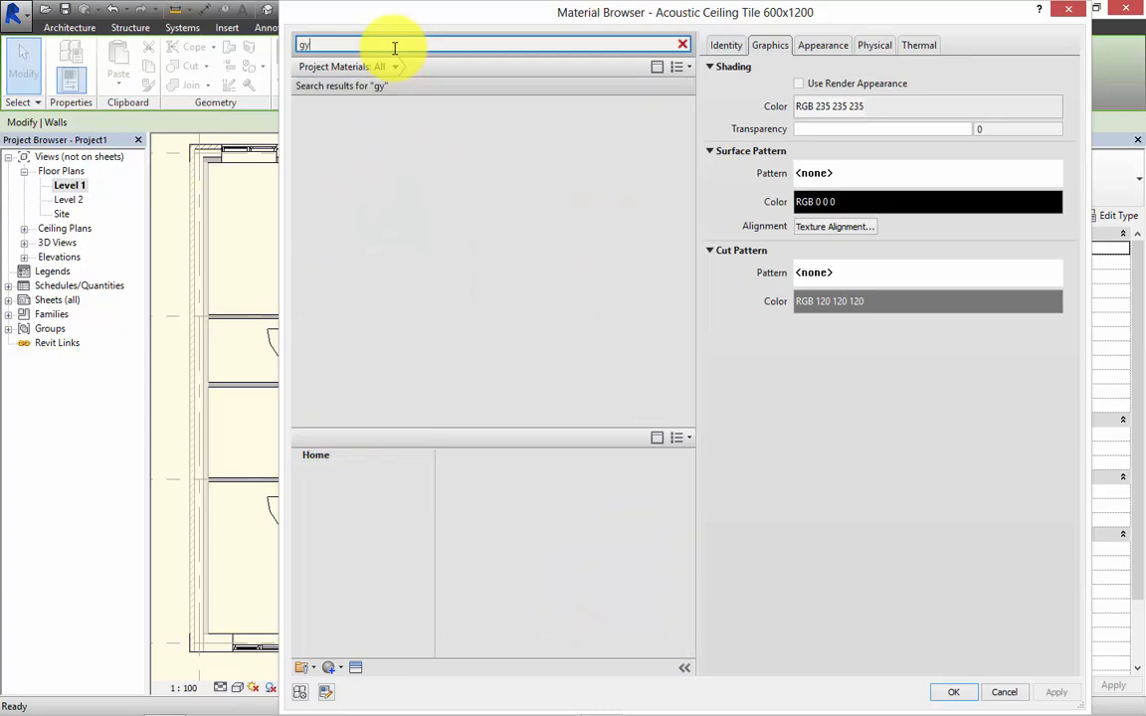
double_click(359, 123)
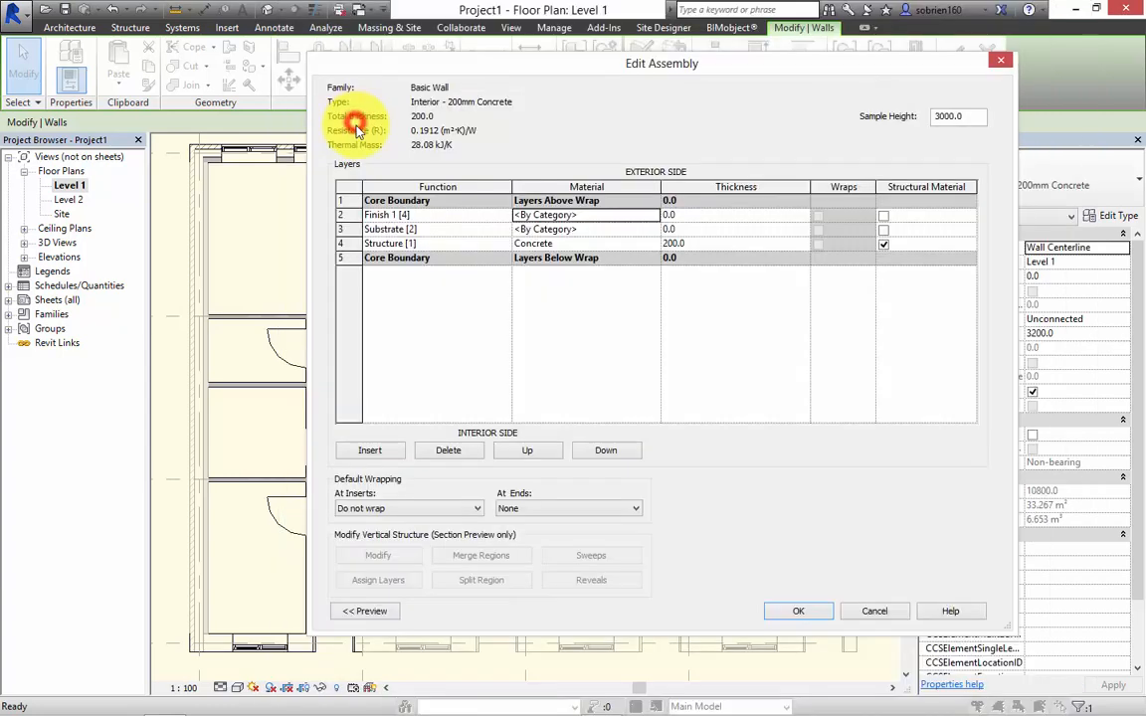
click(729, 220)
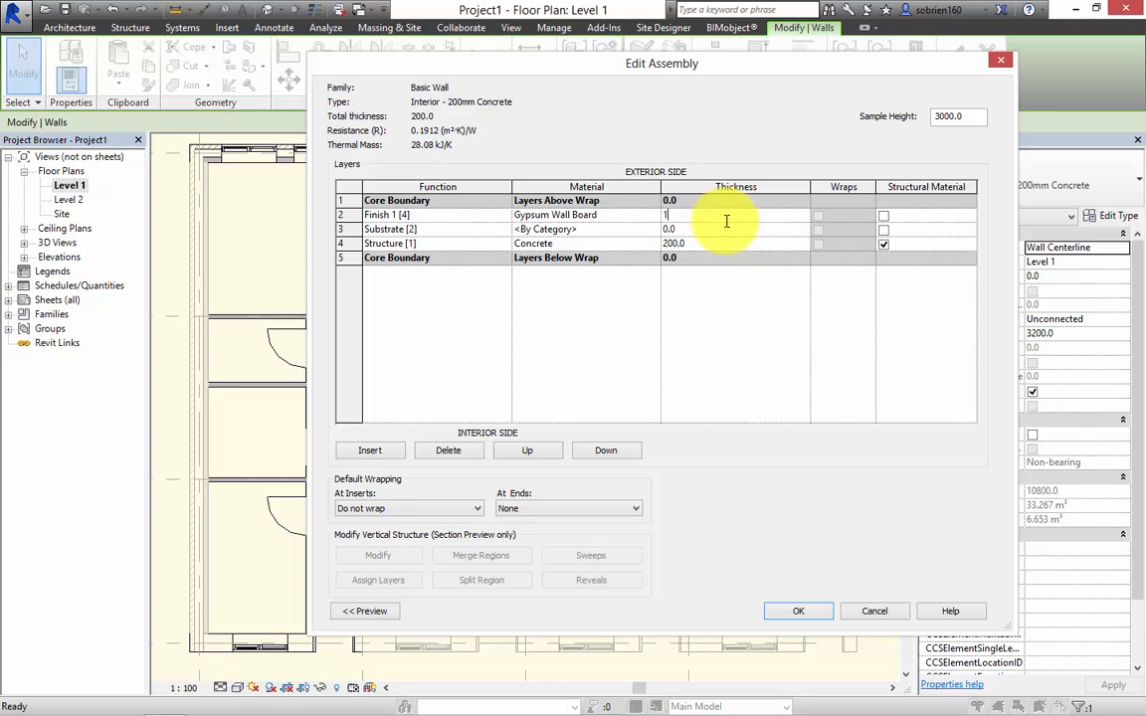
text(12.5)
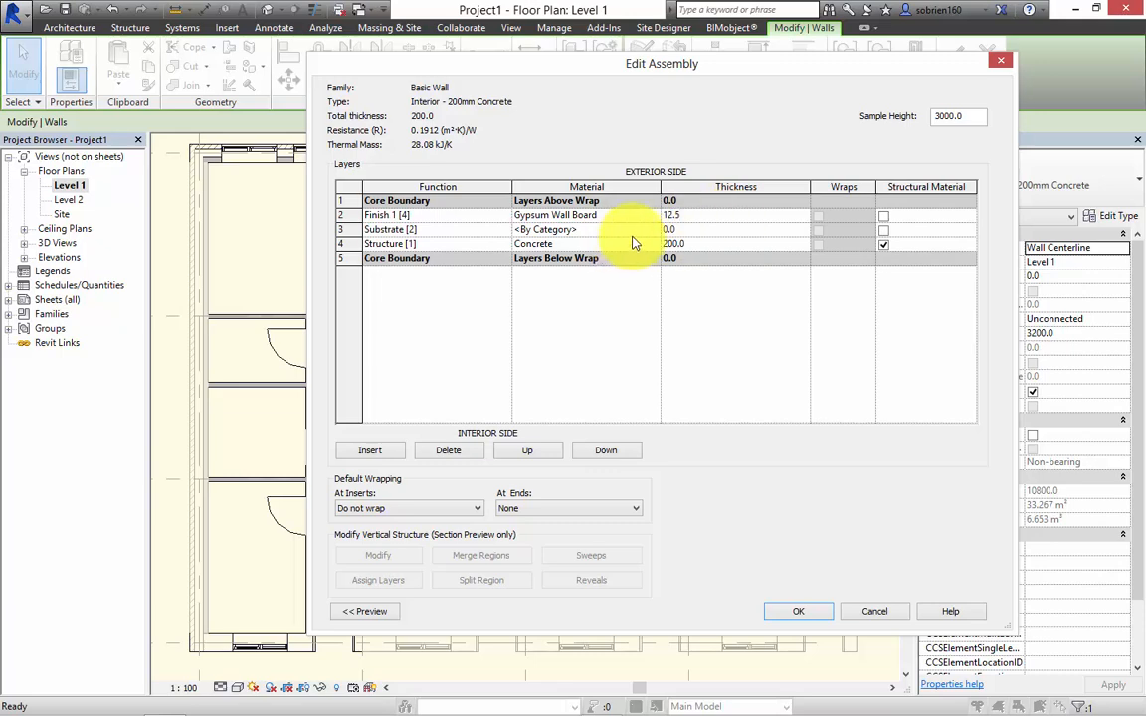
Step: Change the Substrate layer's function to Thermal/Air Layer [3] and set its thickness to 50 mm
click(463, 229)
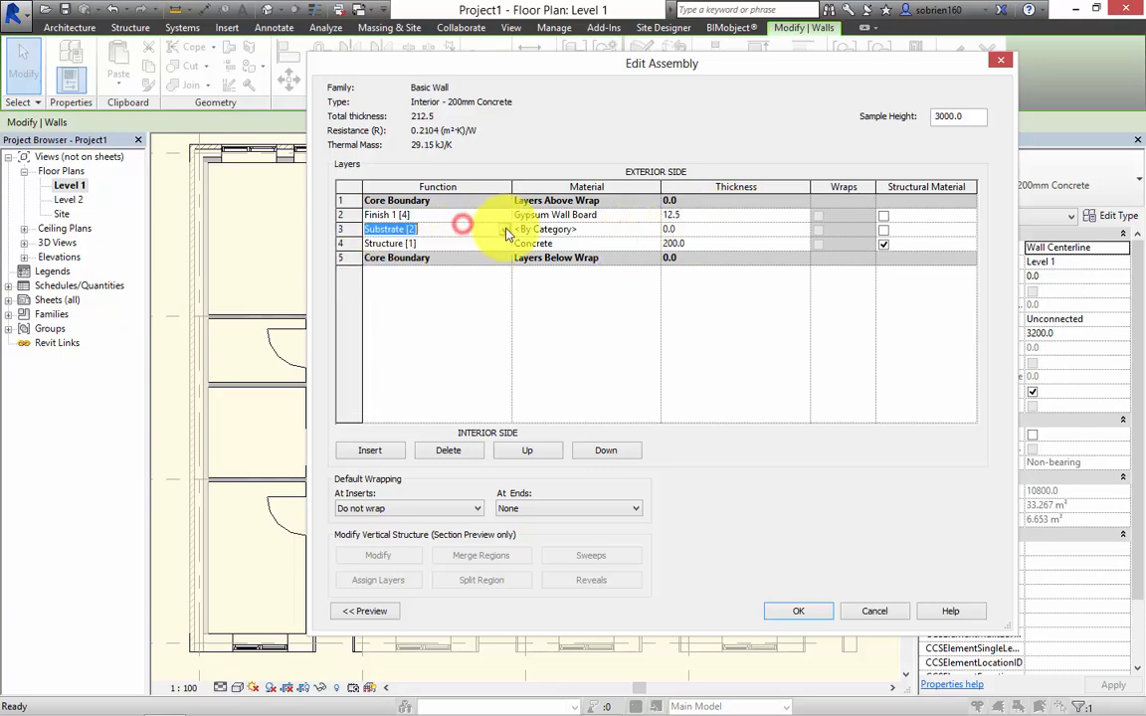
click(505, 231)
click(409, 268)
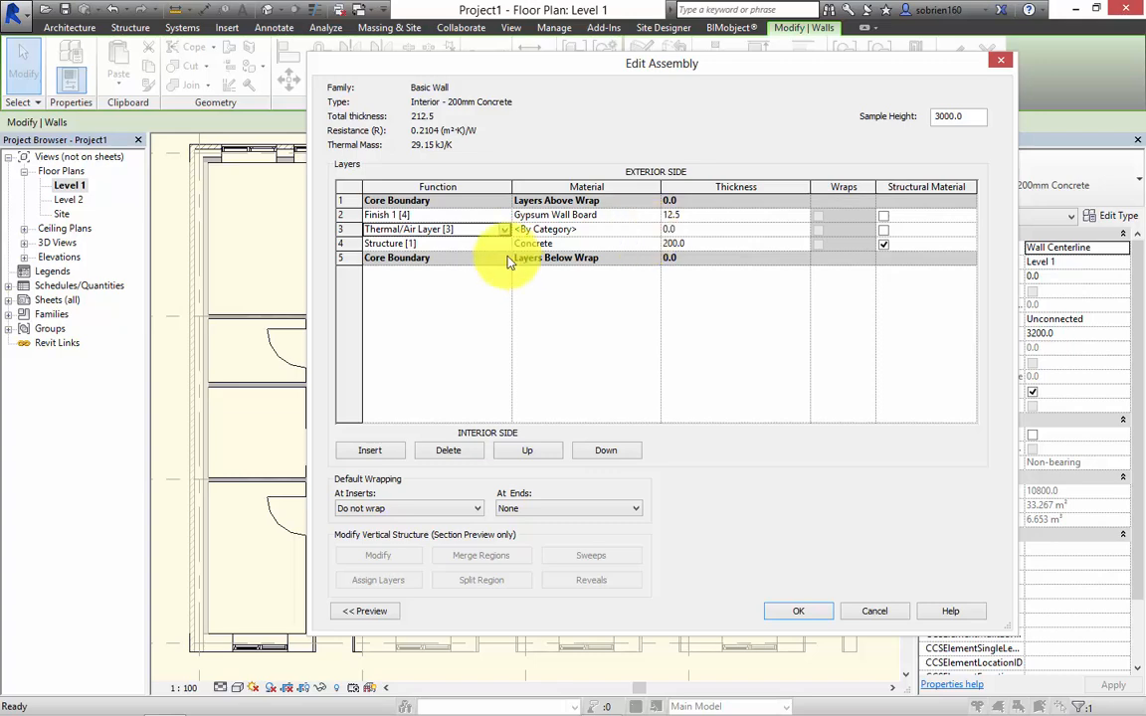
click(685, 229)
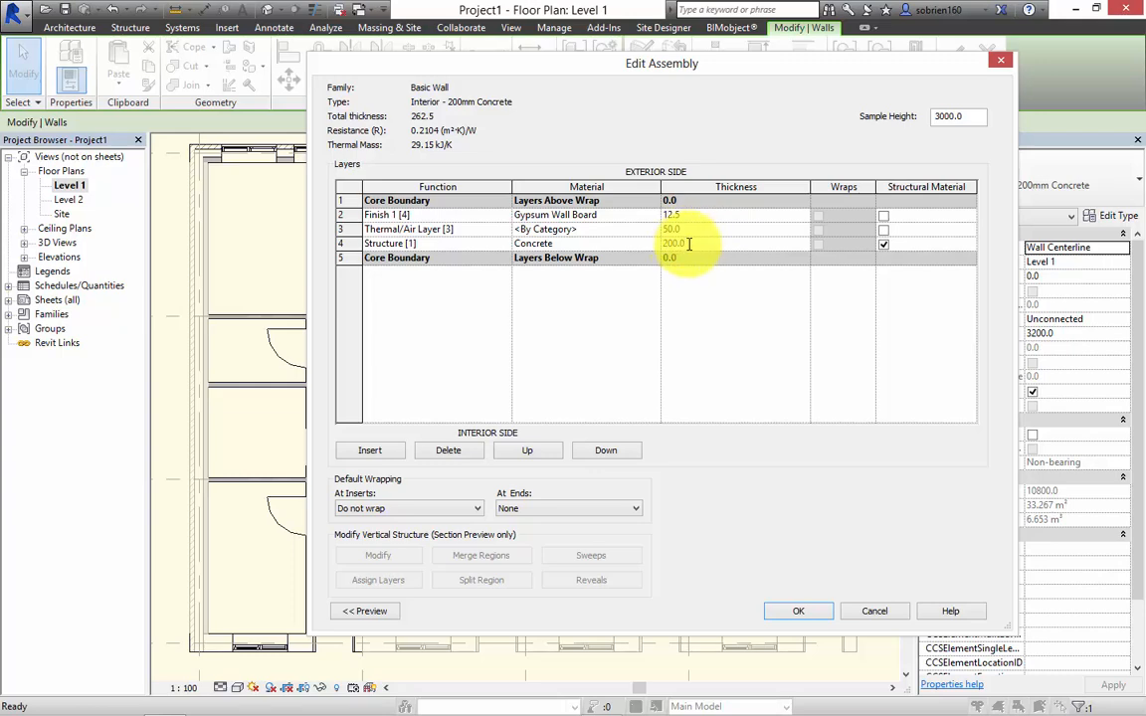
Step: Set the concrete structure layer's thickness to 137.5 mm and apply the changes to the Interior - 200mm Concrete wall type
drag(686, 243, 659, 244)
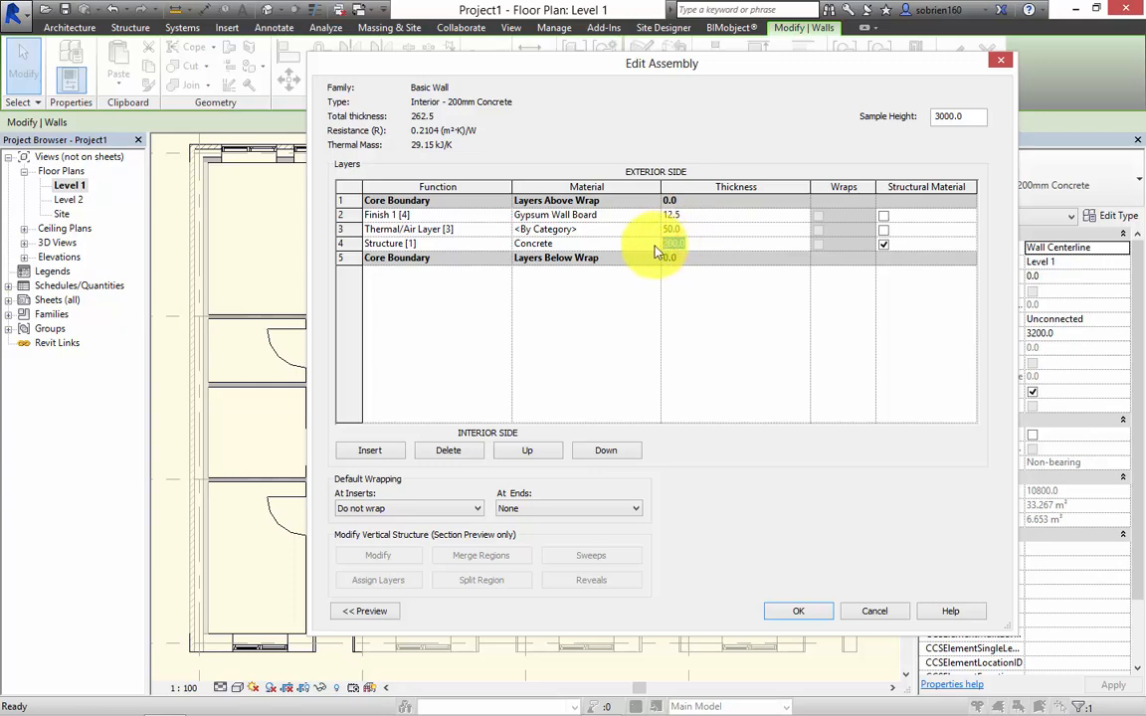
text(137.5)
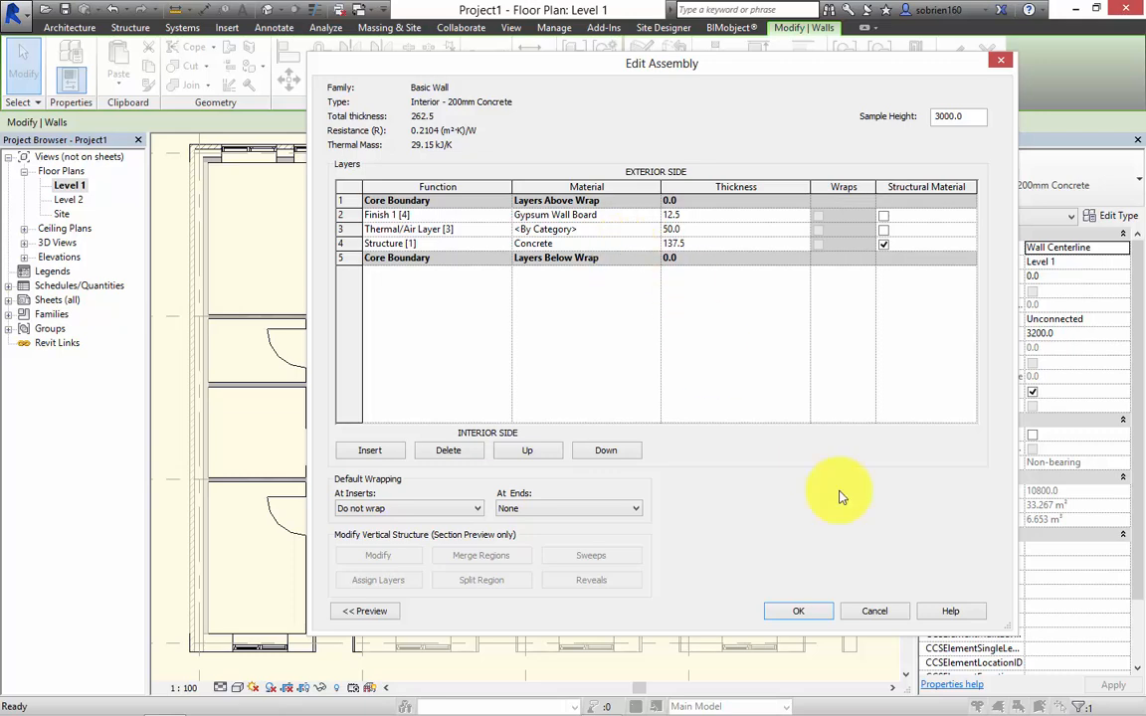
click(796, 613)
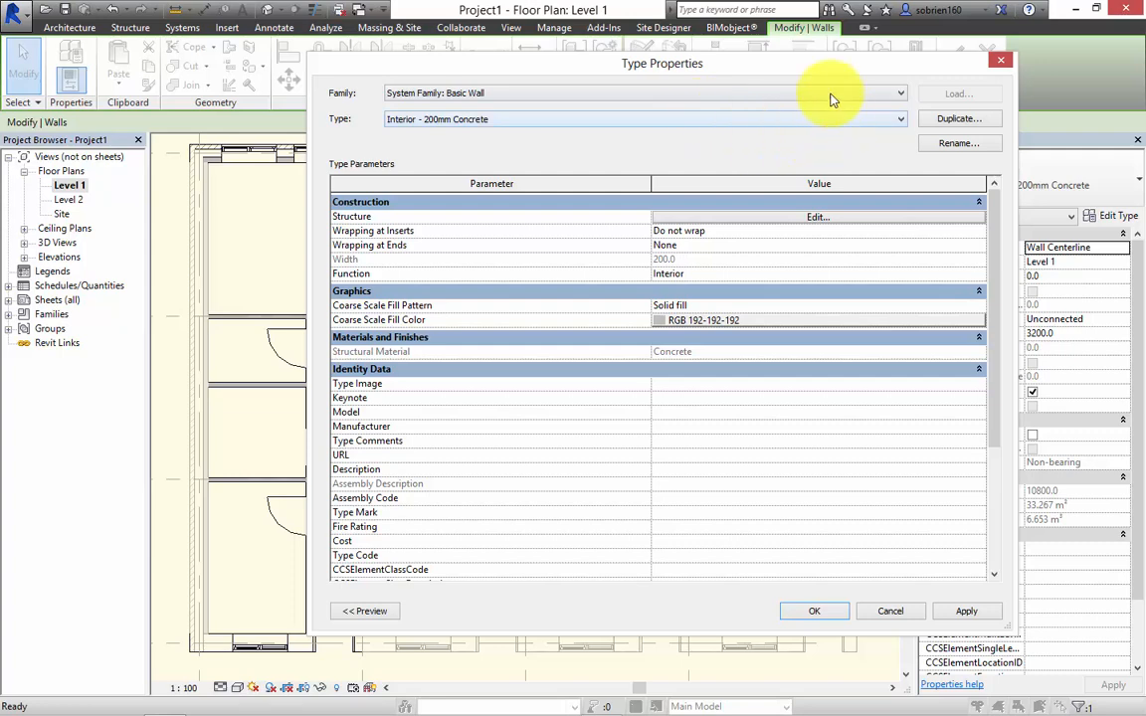
click(961, 610)
click(814, 611)
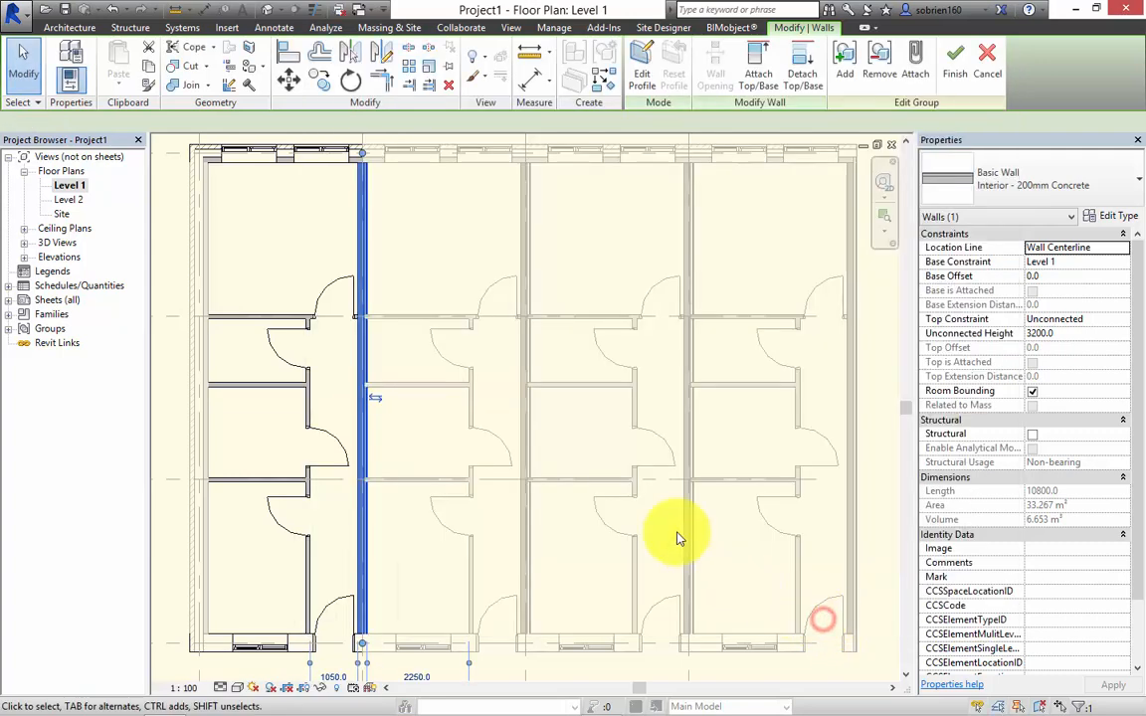
Step: Set the Level 1 plan's view scale to 1:20 and inspect the layers of the grid 2 party wall
click(391, 438)
scroll(350, 404, up, 5)
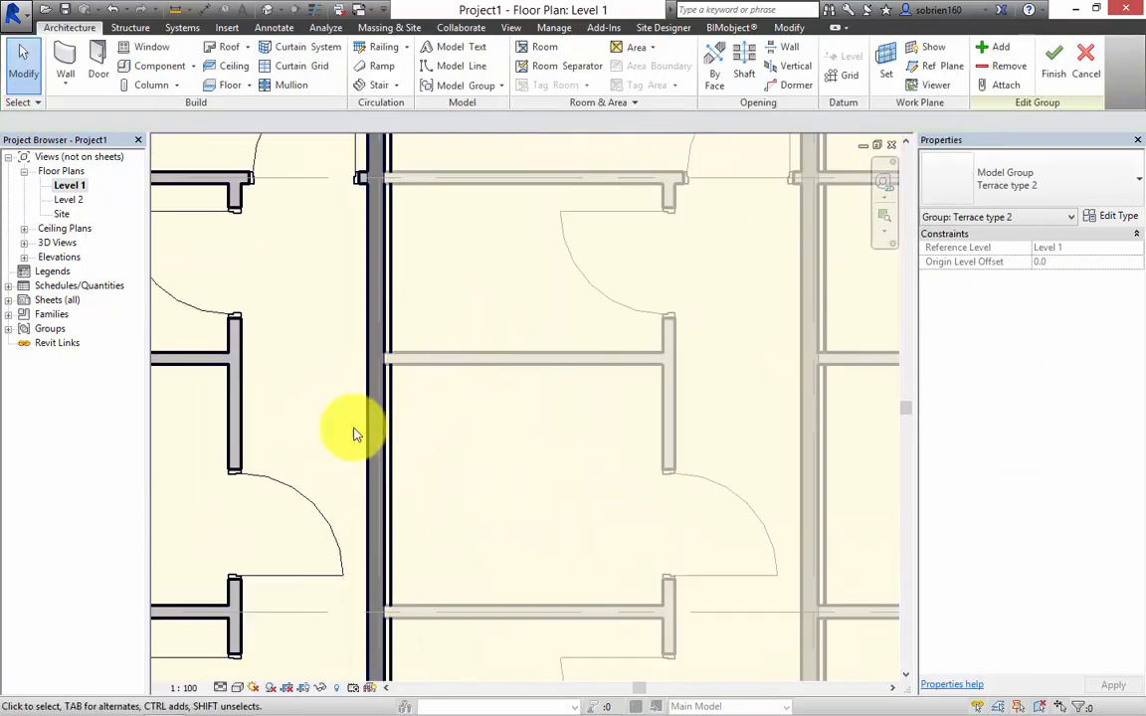
scroll(350, 435, up, 4)
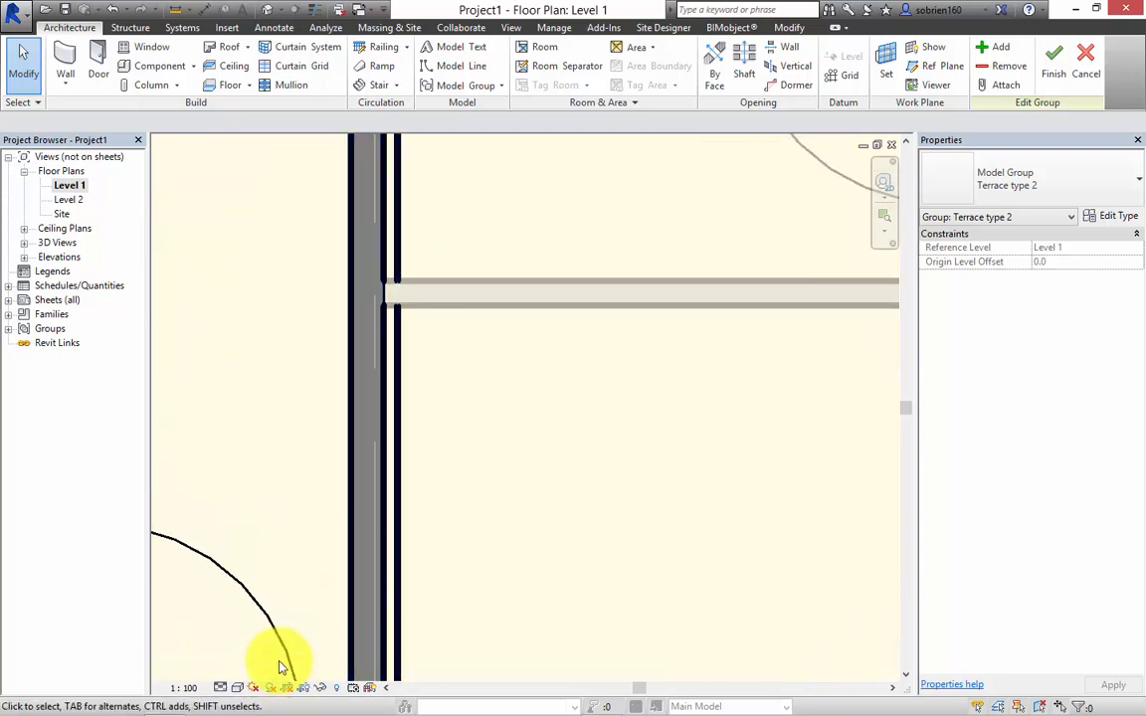
click(187, 687)
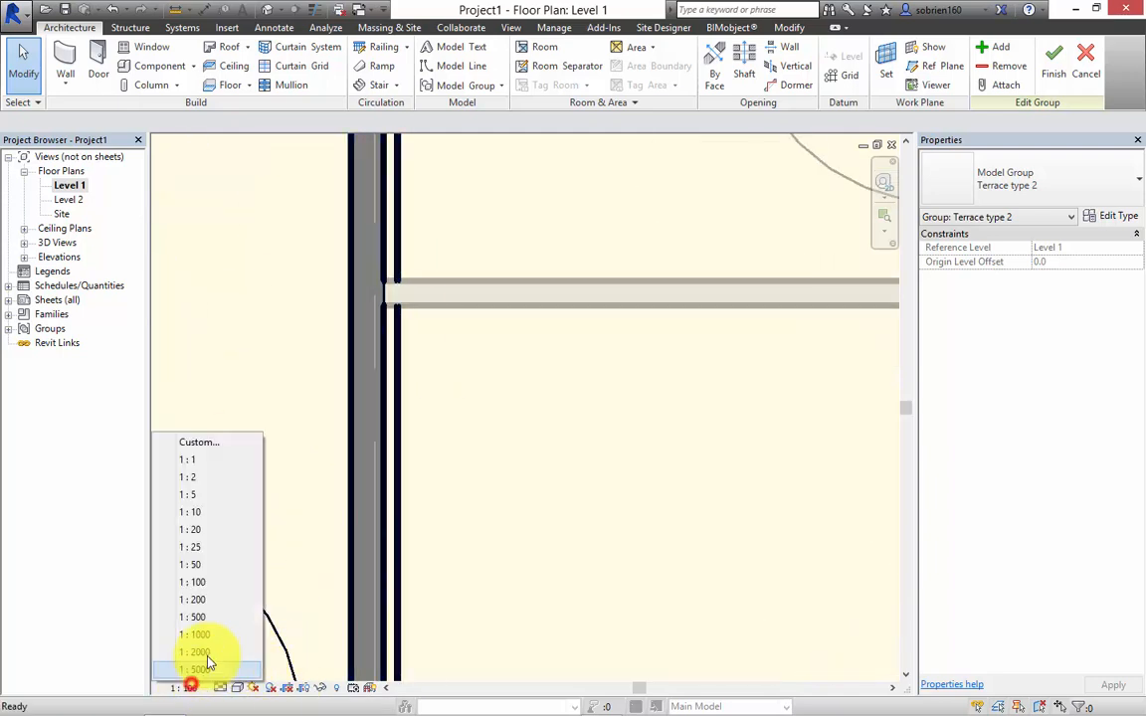
click(196, 534)
scroll(427, 351, up, 2)
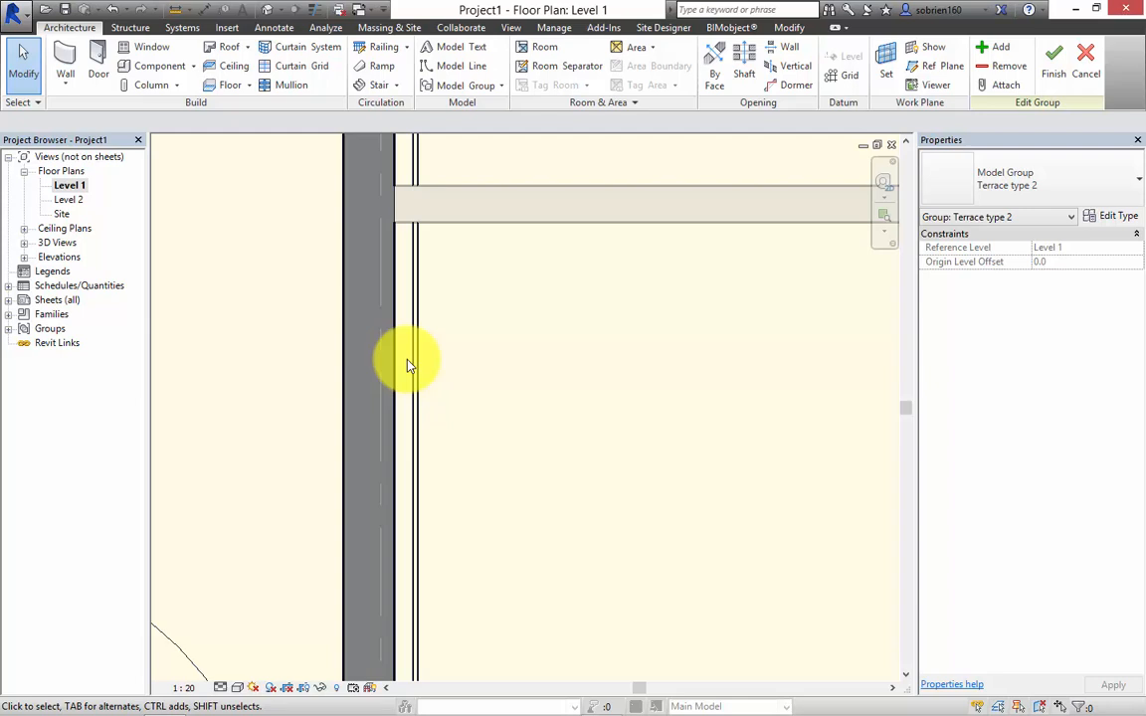
Step: Finish editing the Terrace type 2 group and check the lined party walls in the other units of the row
scroll(398, 353, down, 3)
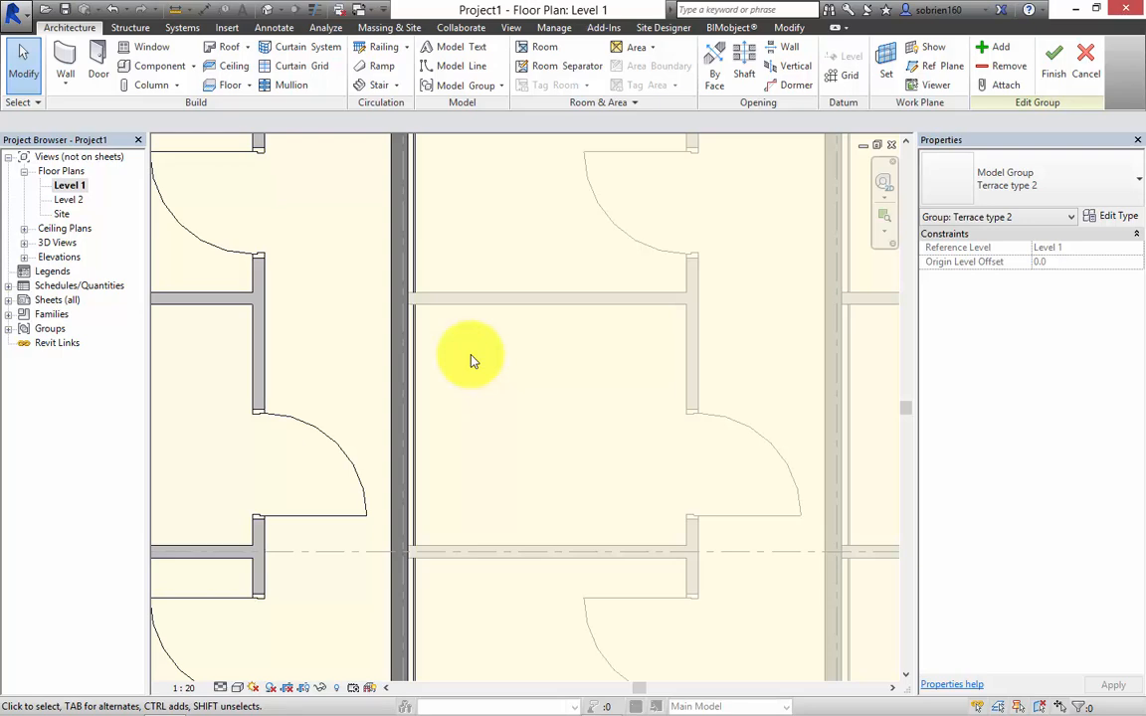
scroll(512, 421, down, 5)
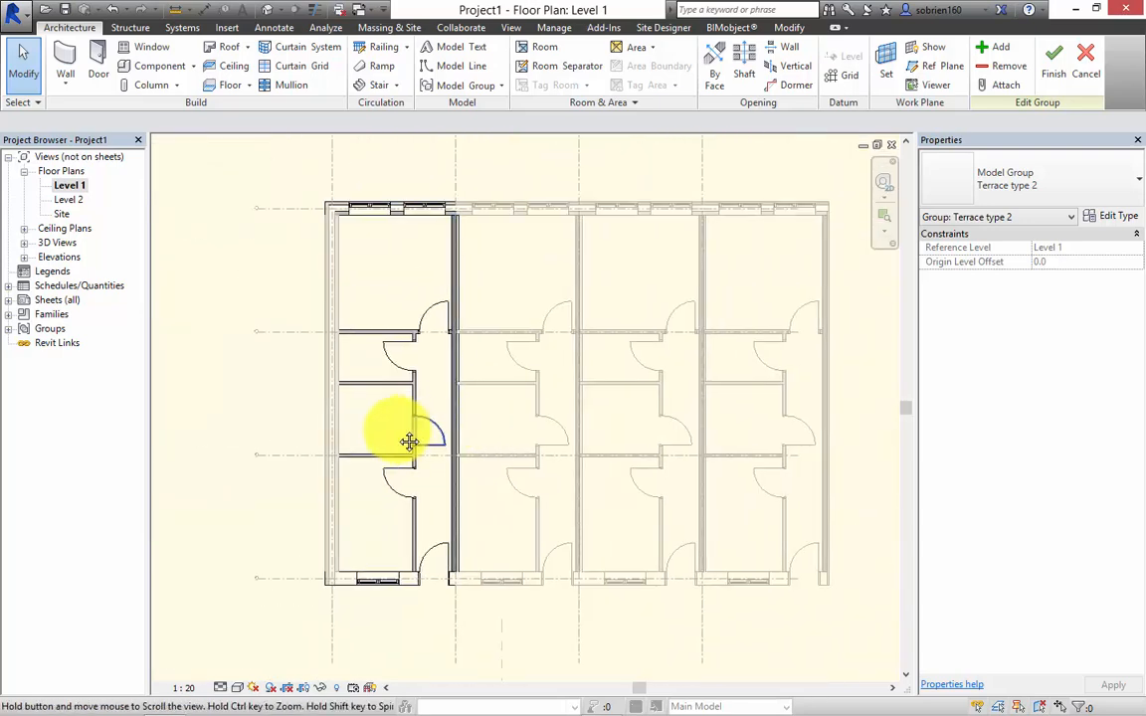
click(1053, 60)
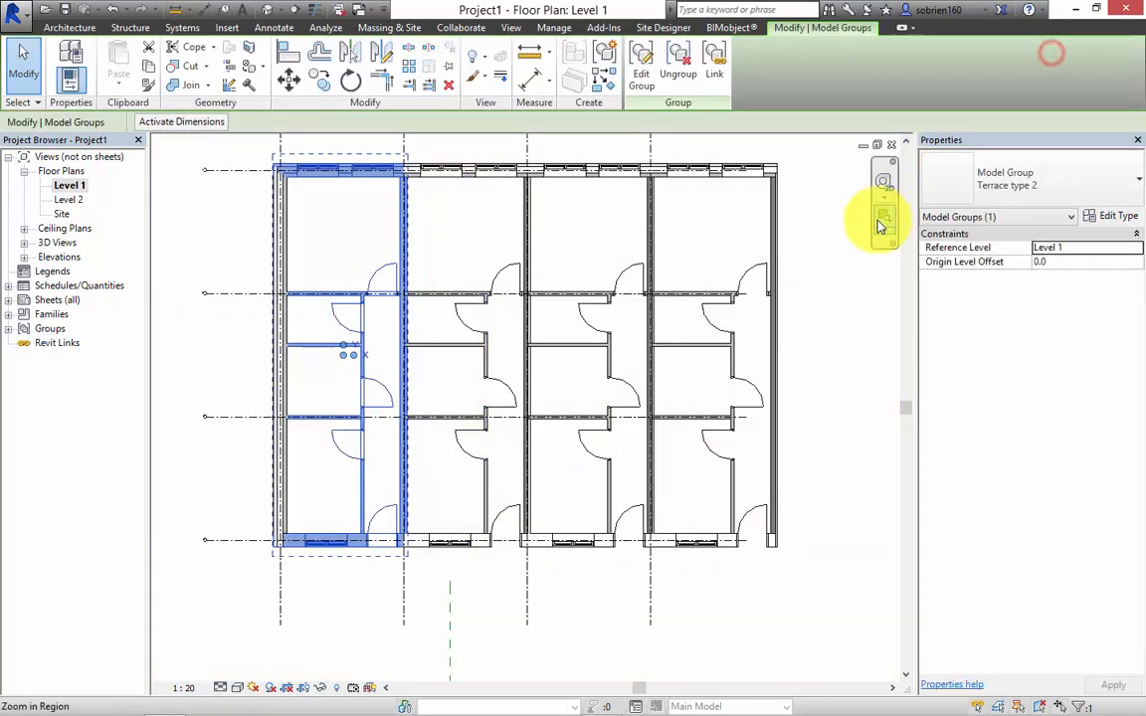
click(816, 328)
scroll(435, 384, up, 6)
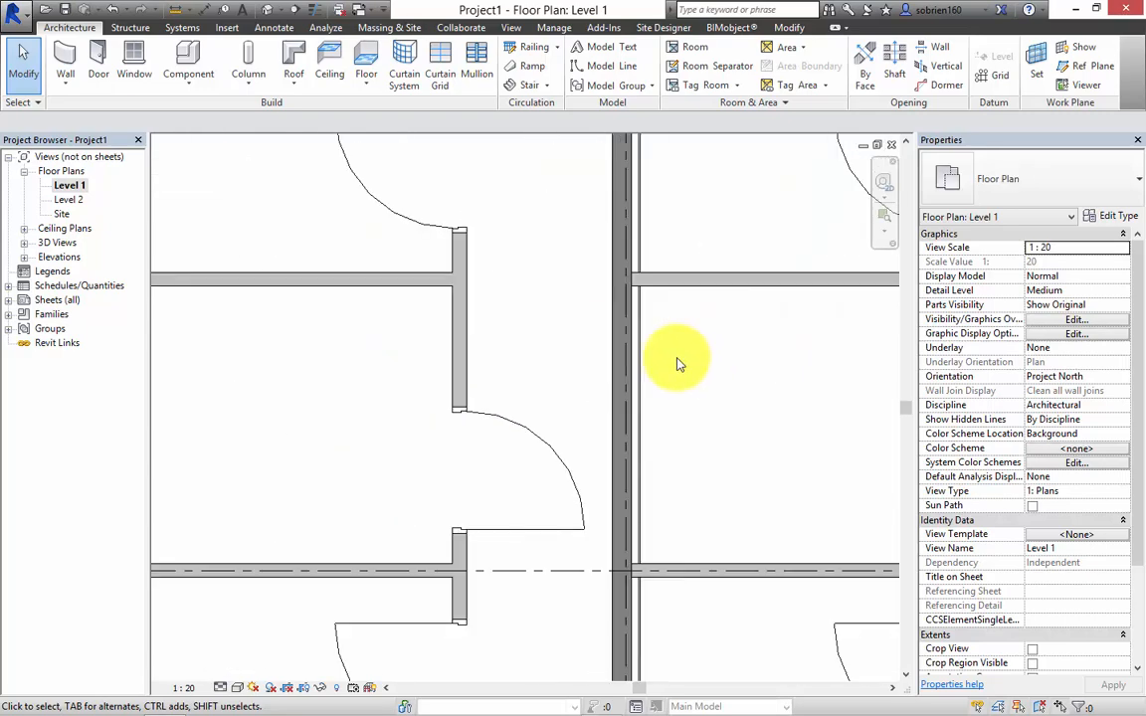
scroll(553, 455, down, 8)
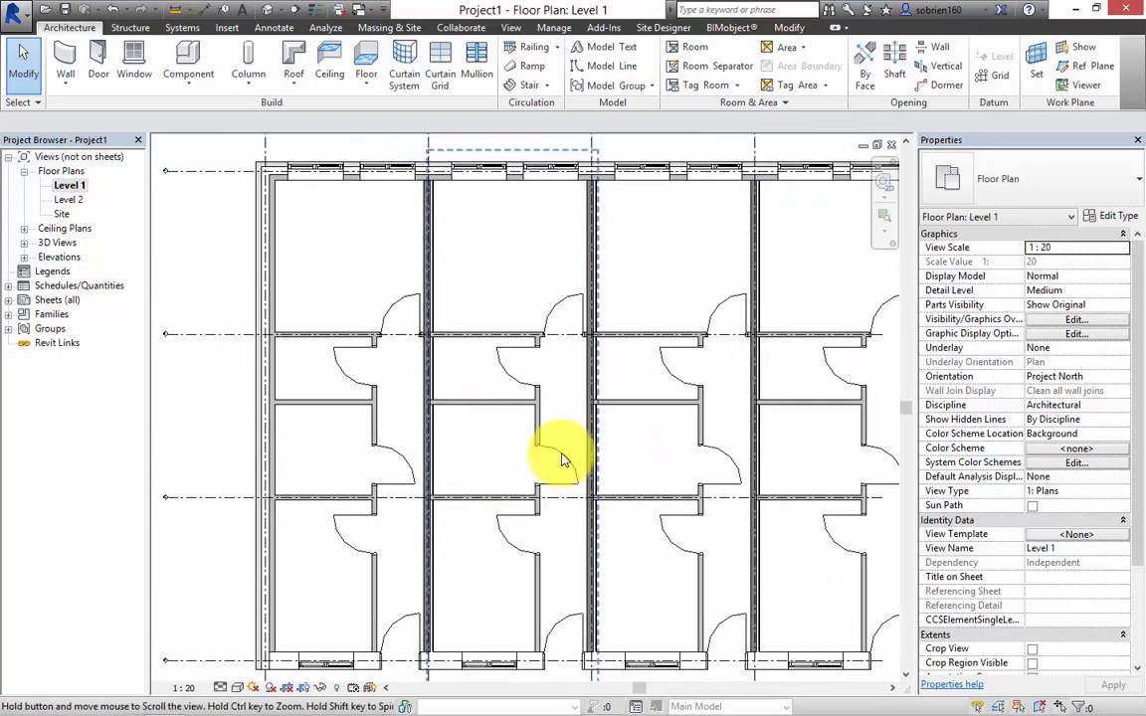
middle_drag(557, 433, 518, 420)
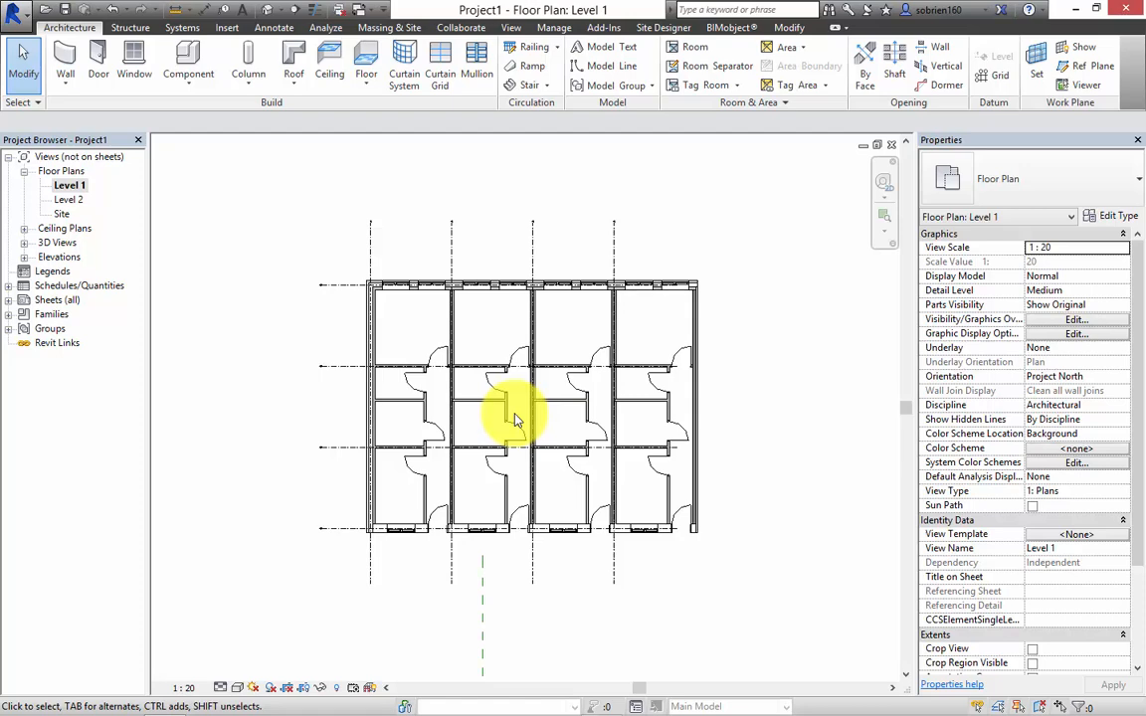
Step: Move the last Terrace type 2 unit about 1800 mm along its party wall toward the entrance-door side, stepping it out of the row
scroll(646, 537, up, 4)
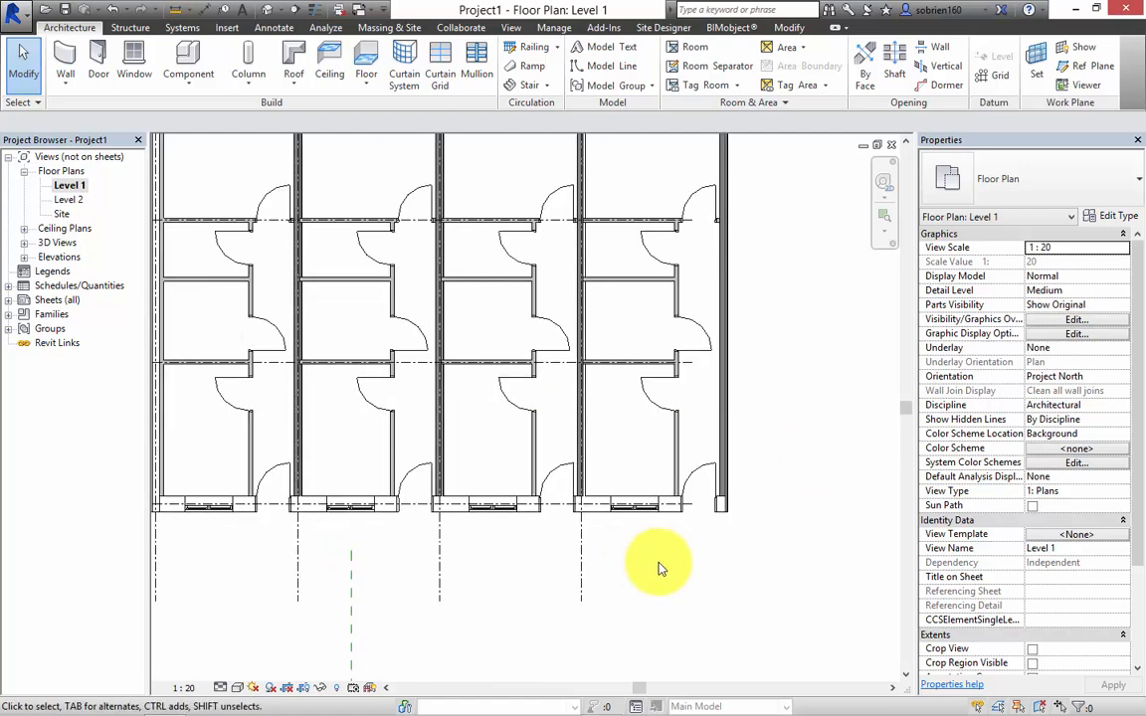
click(639, 508)
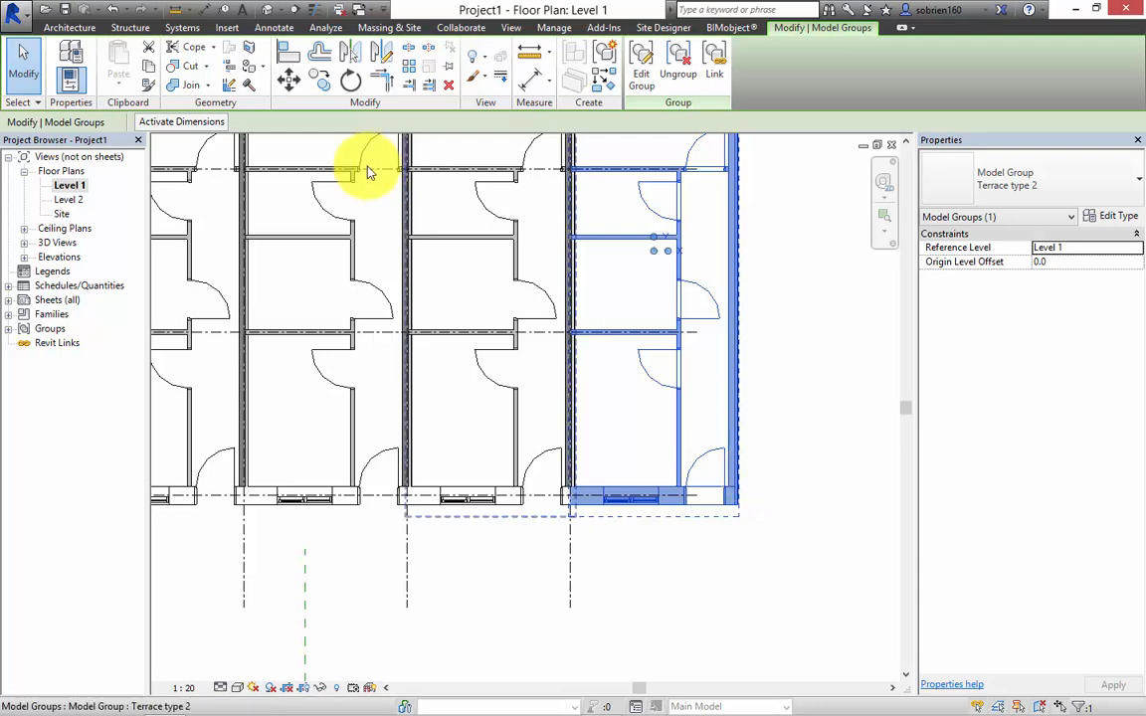
click(288, 80)
click(772, 295)
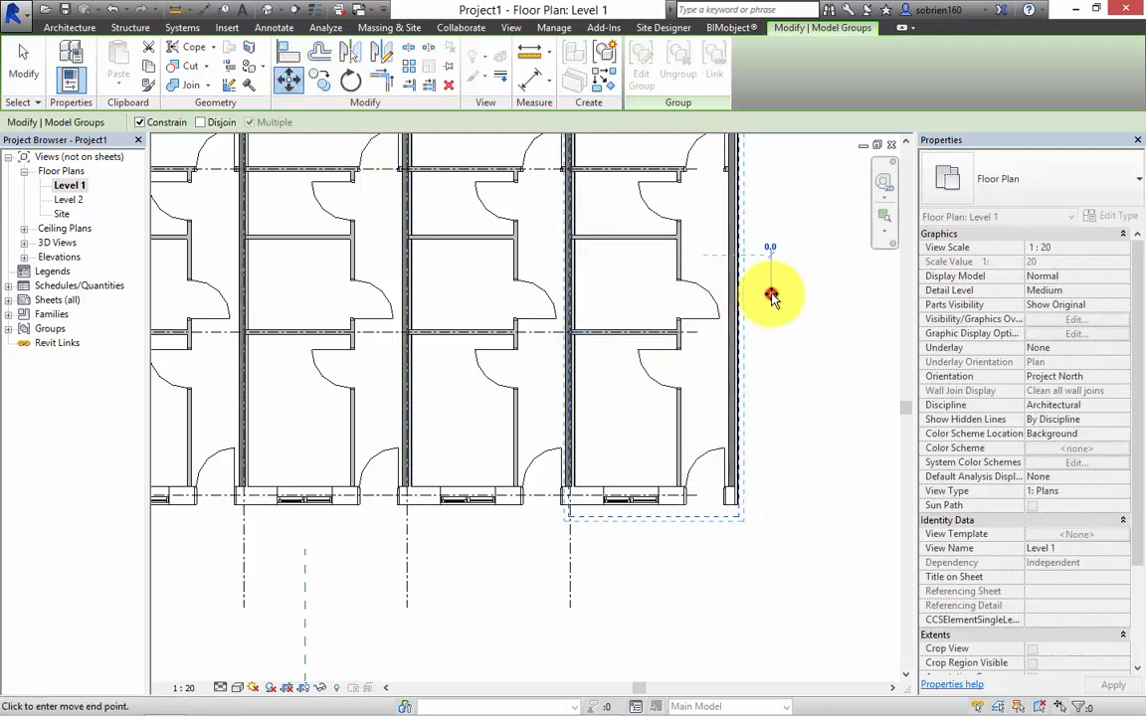
click(777, 377)
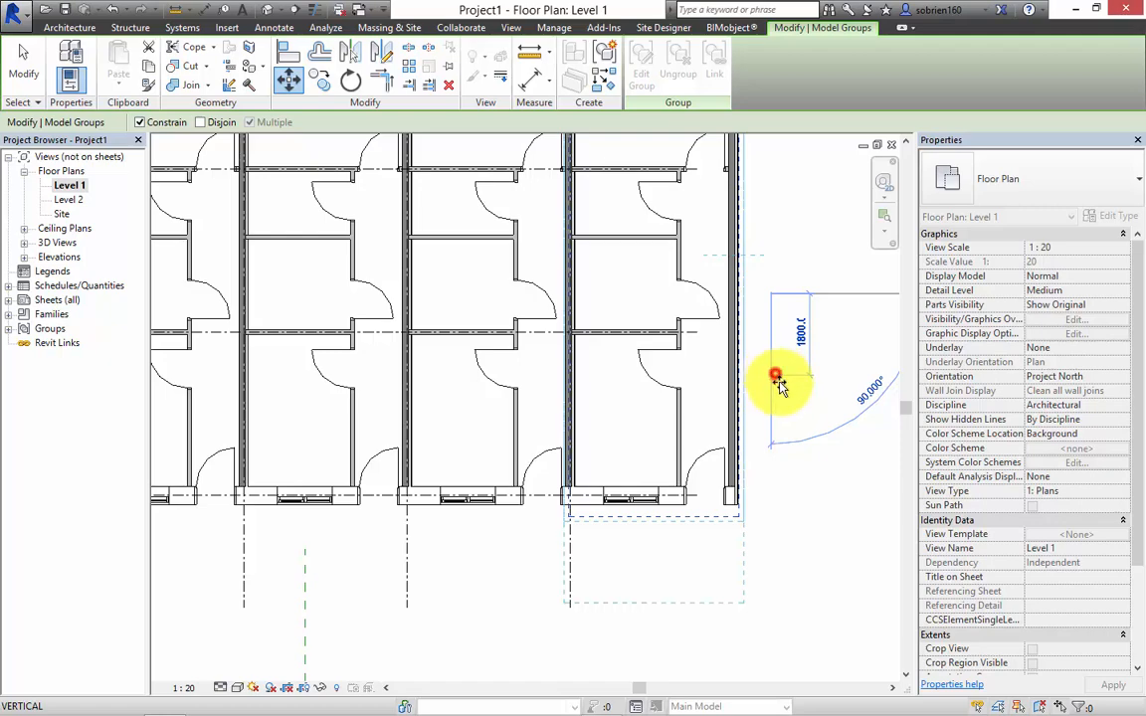
click(819, 525)
Step: Examine the staggered end unit's junctions with the neighbouring party wall at both facades and its position against the row
scroll(757, 477, down, 2)
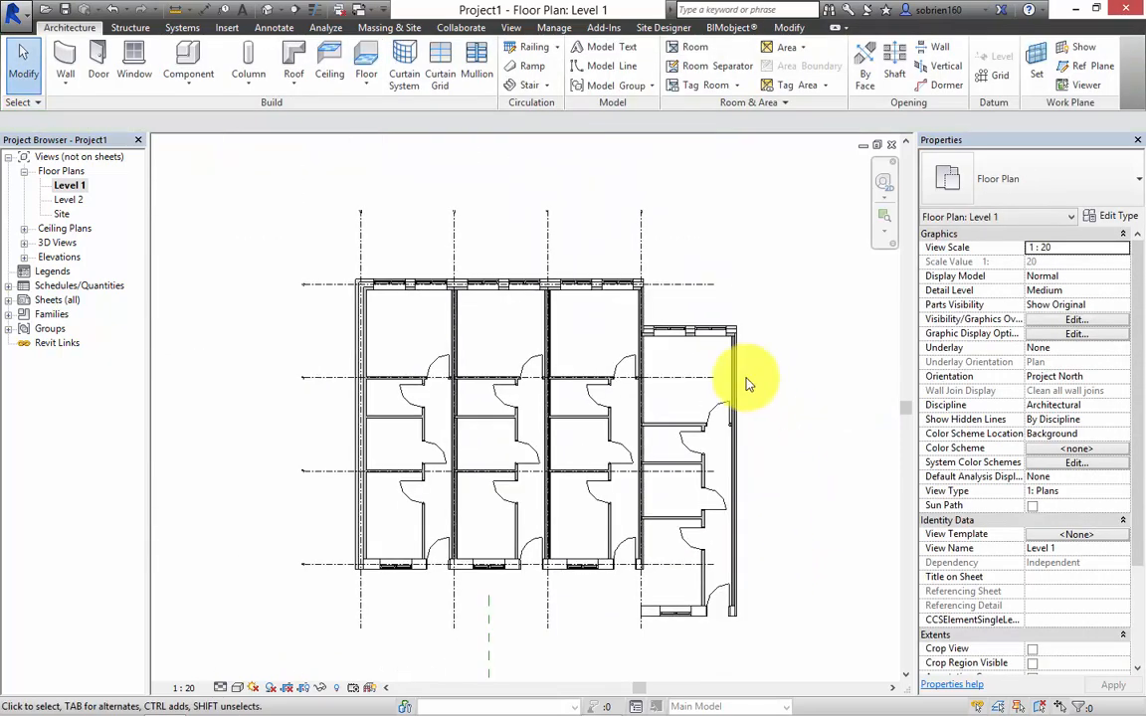
scroll(524, 248, up, 6)
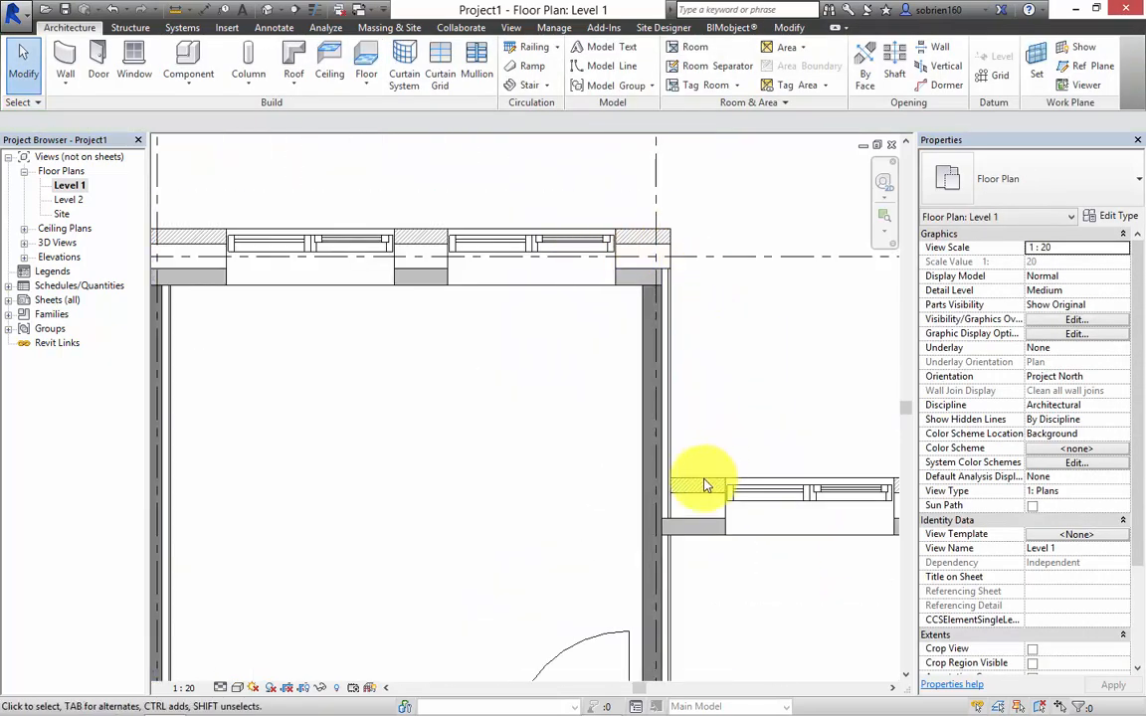
scroll(676, 495, down, 2)
middle_drag(684, 599, 669, 207)
scroll(669, 206, down, 4)
middle_drag(689, 476, 688, 346)
scroll(681, 459, up, 3)
scroll(678, 458, up, 2)
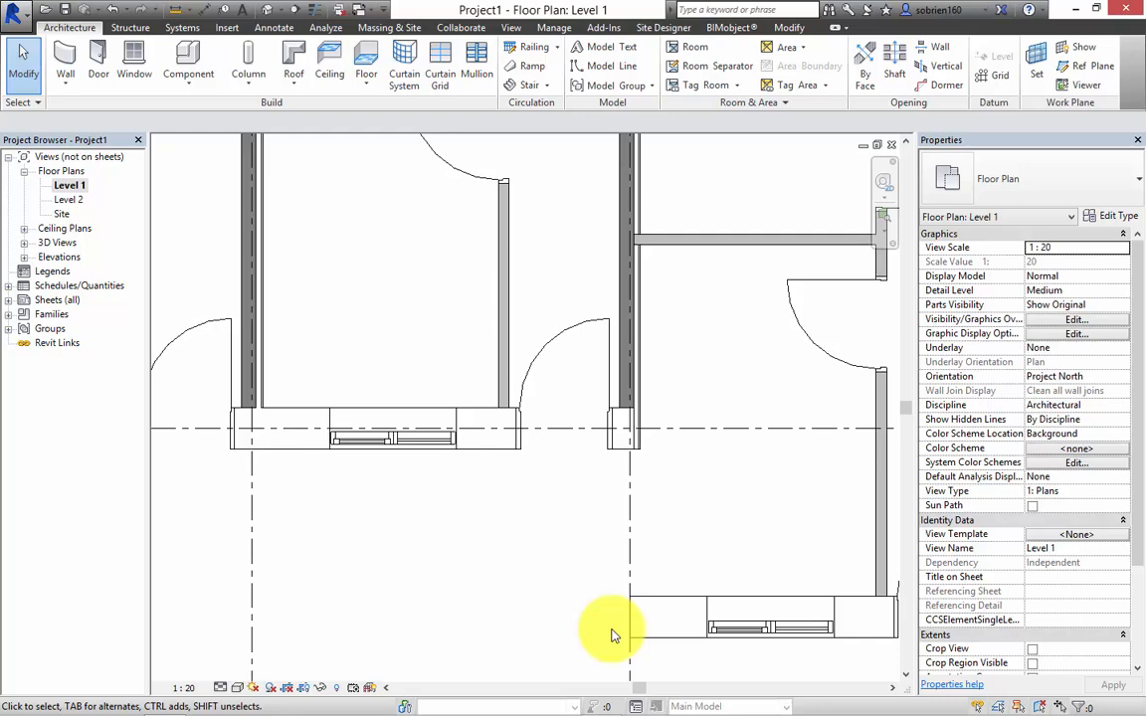
scroll(473, 404, down, 4)
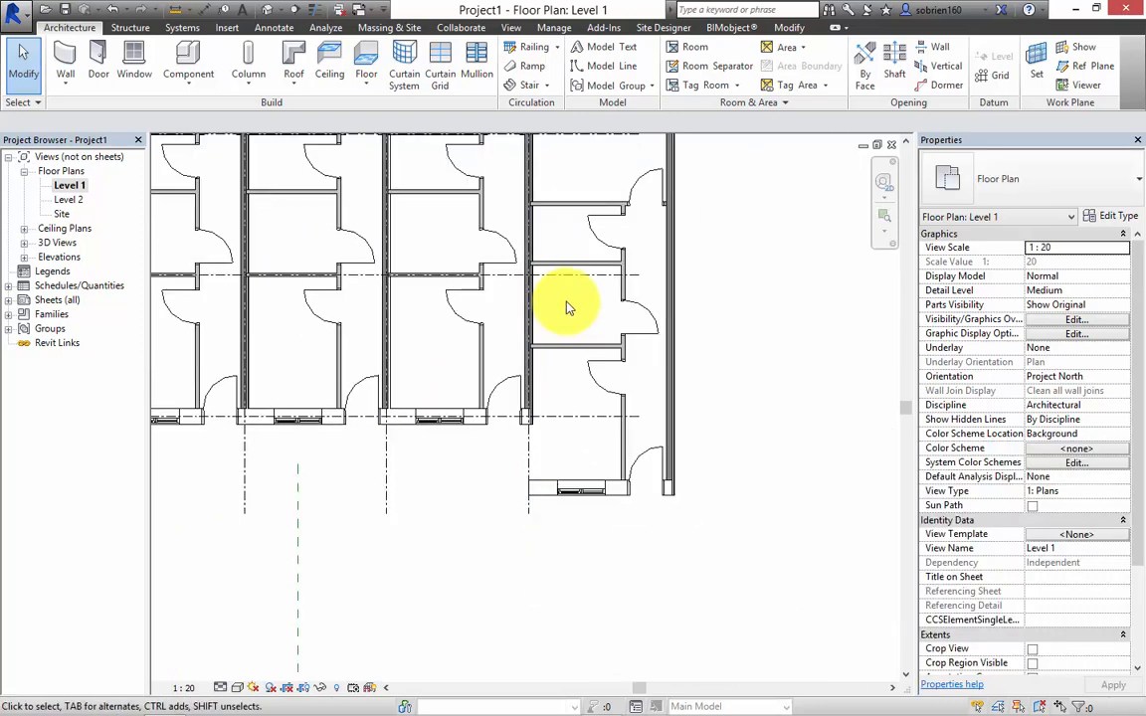
scroll(616, 405, down, 1)
scroll(673, 380, up, 4)
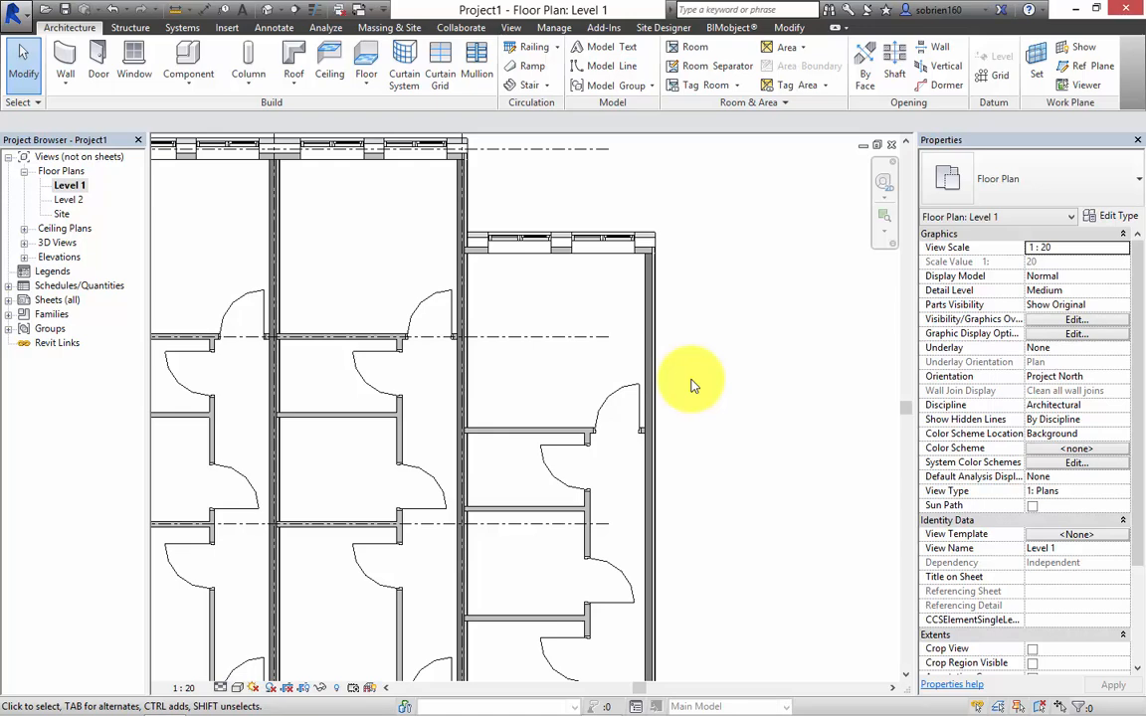
scroll(694, 386, down, 4)
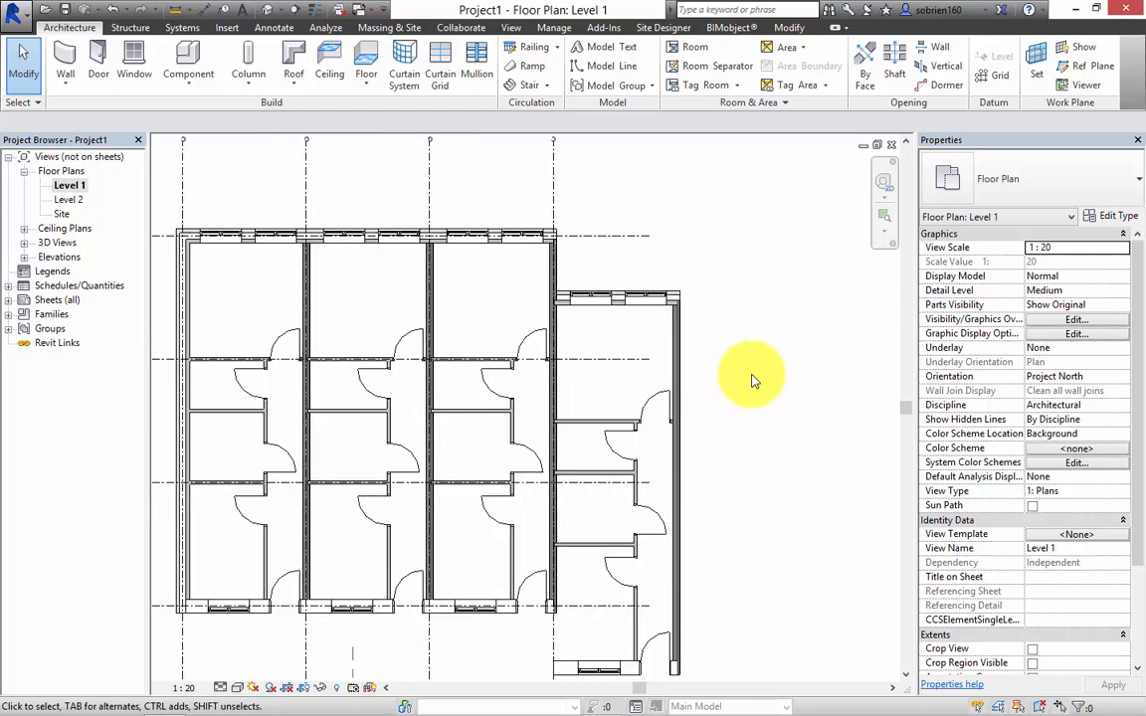
middle_drag(743, 384, 786, 438)
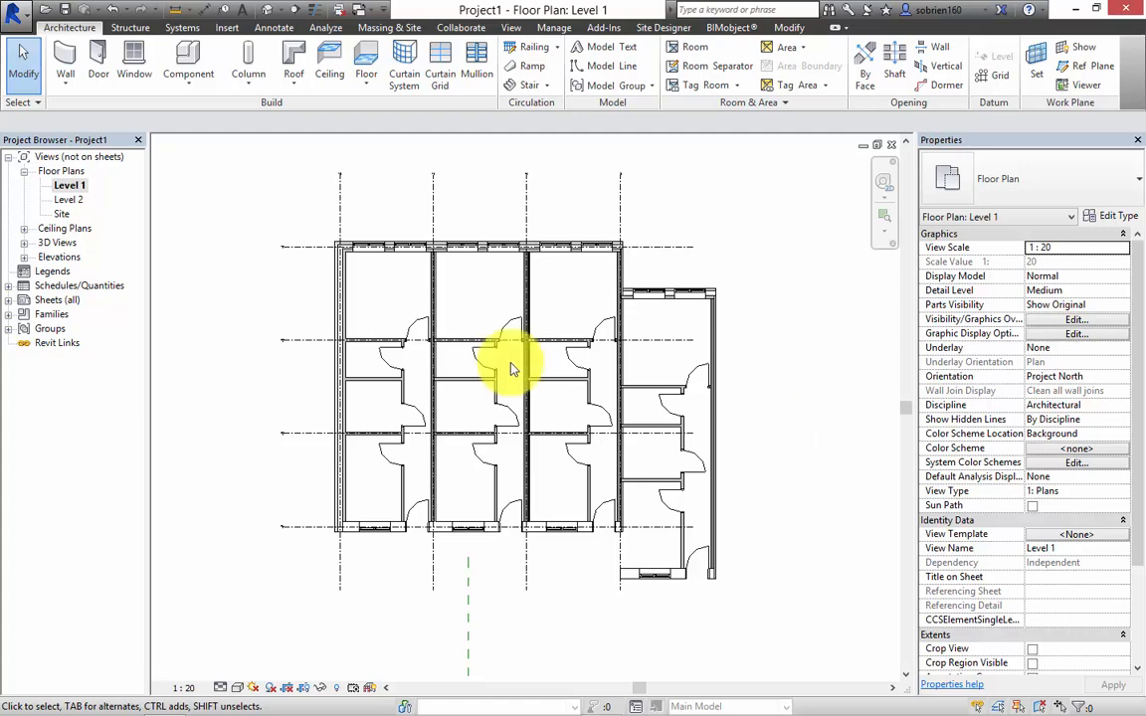
middle_drag(760, 429, 746, 416)
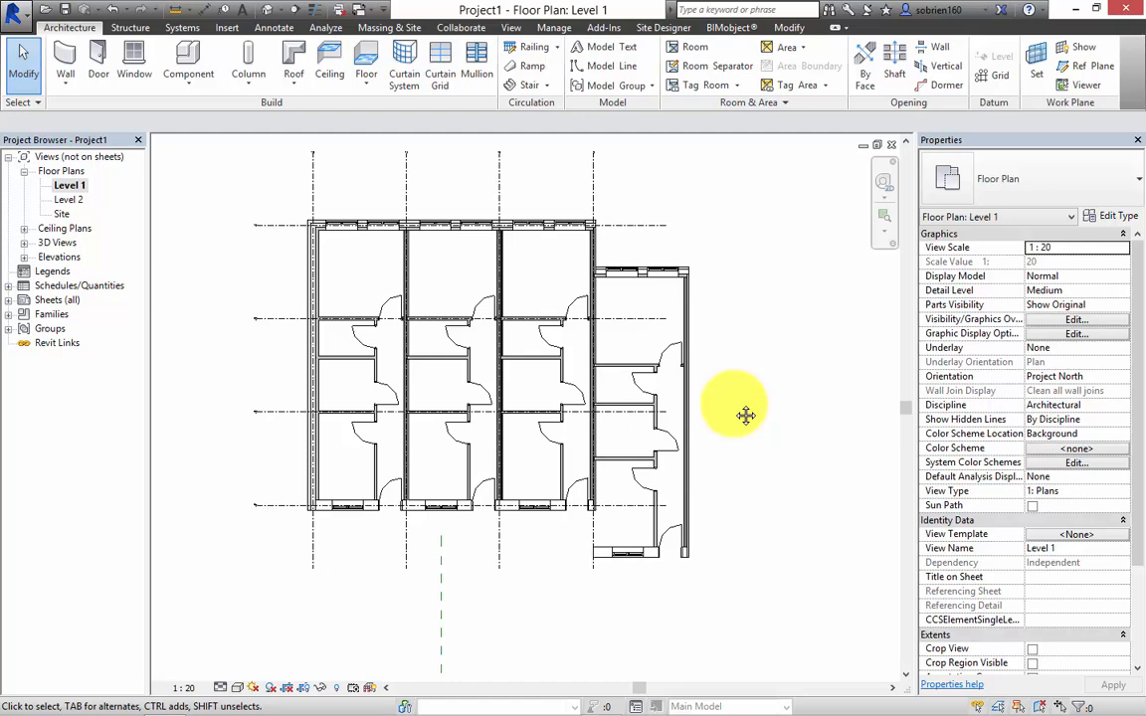
mouse_move(950, 708)
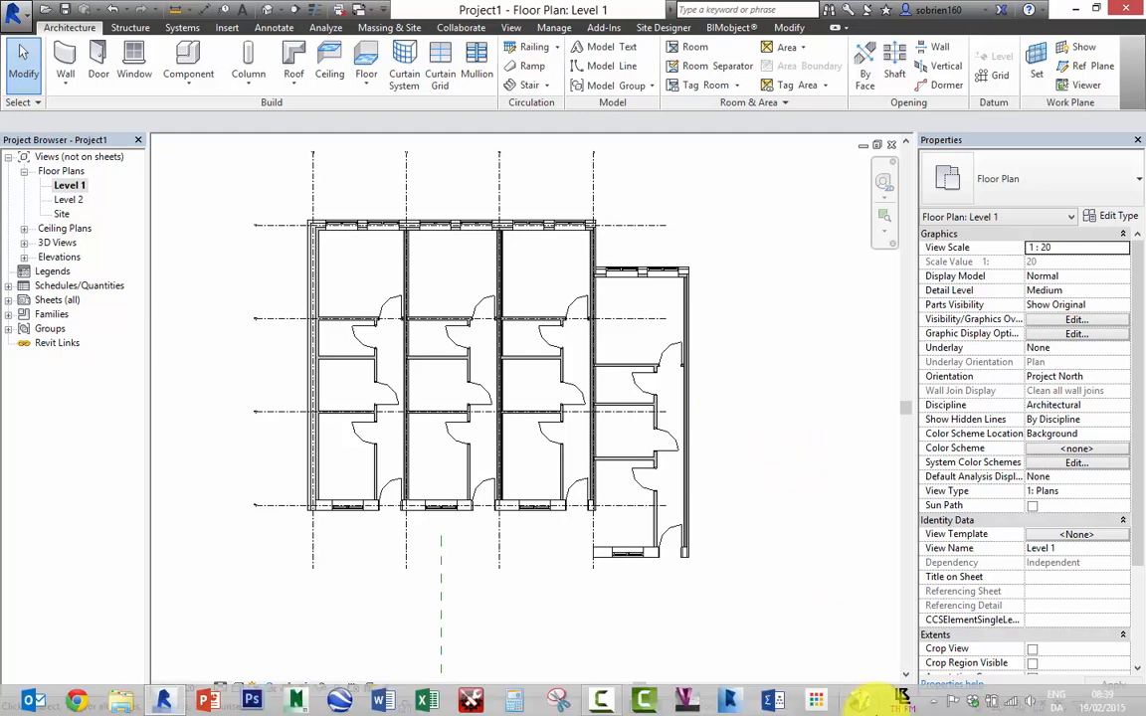